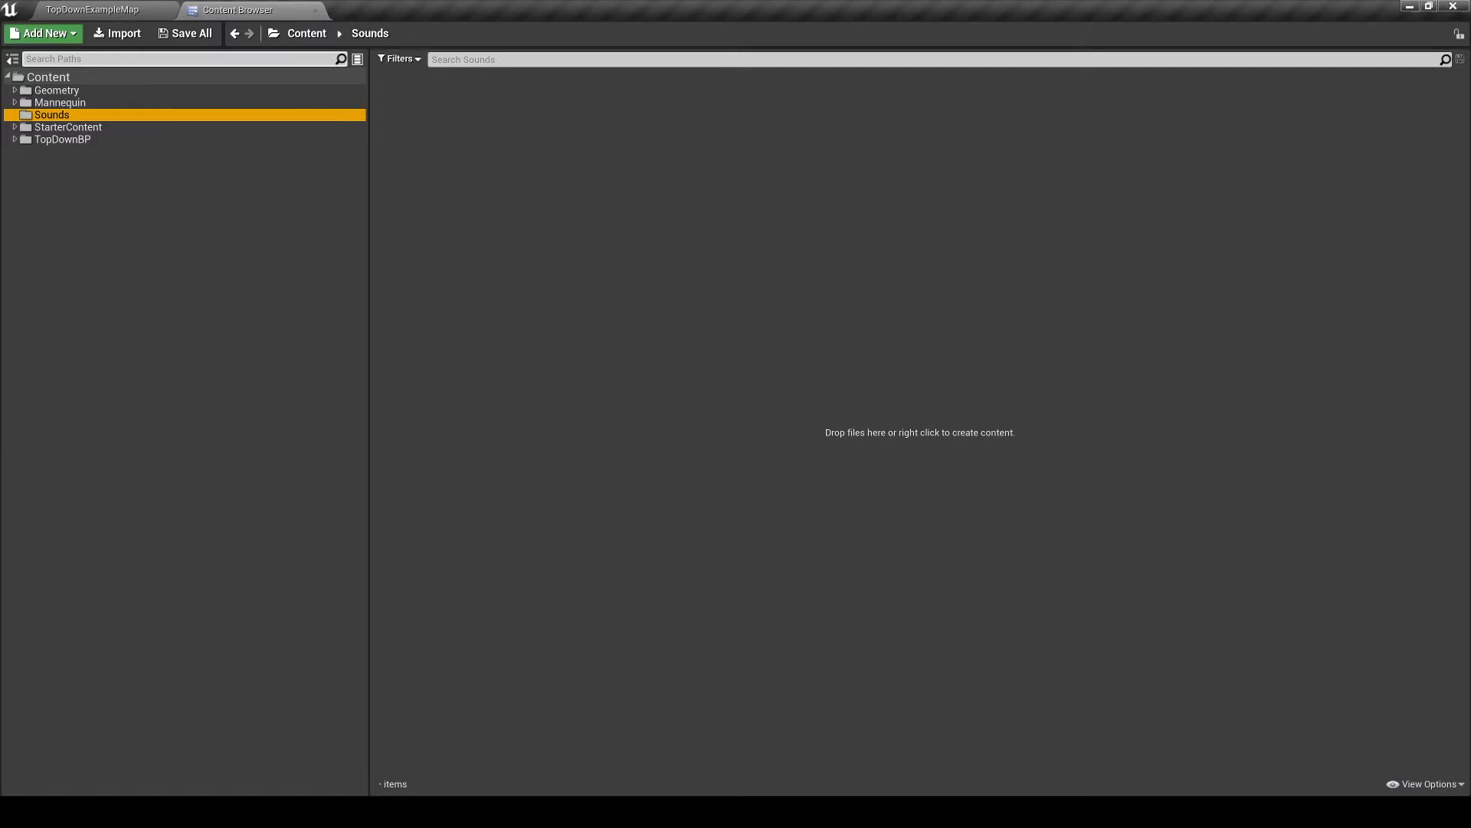
Create a new folder named Monologues inside the Sounds folder.
right_click(545, 189)
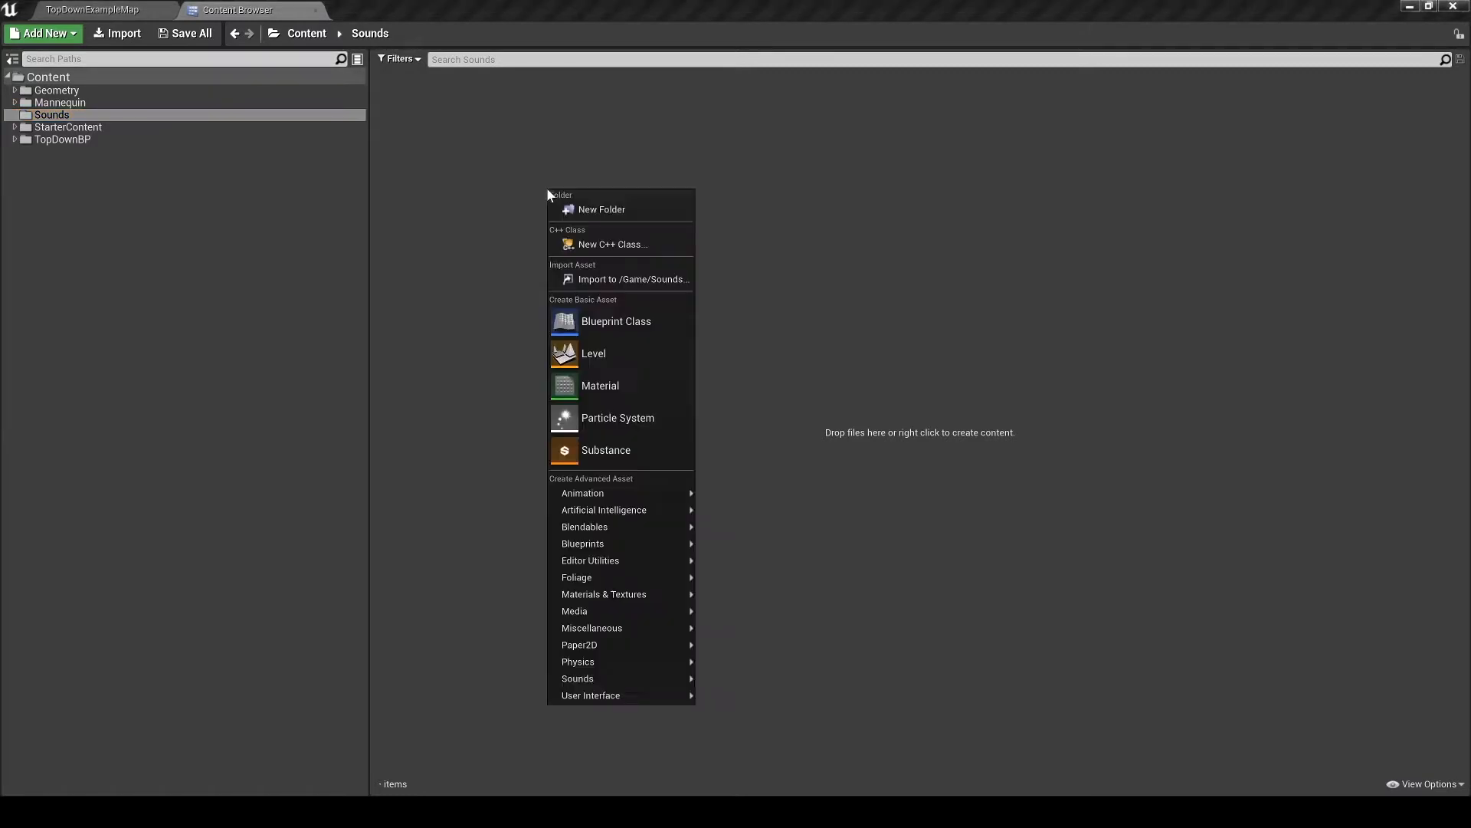
click(599, 210)
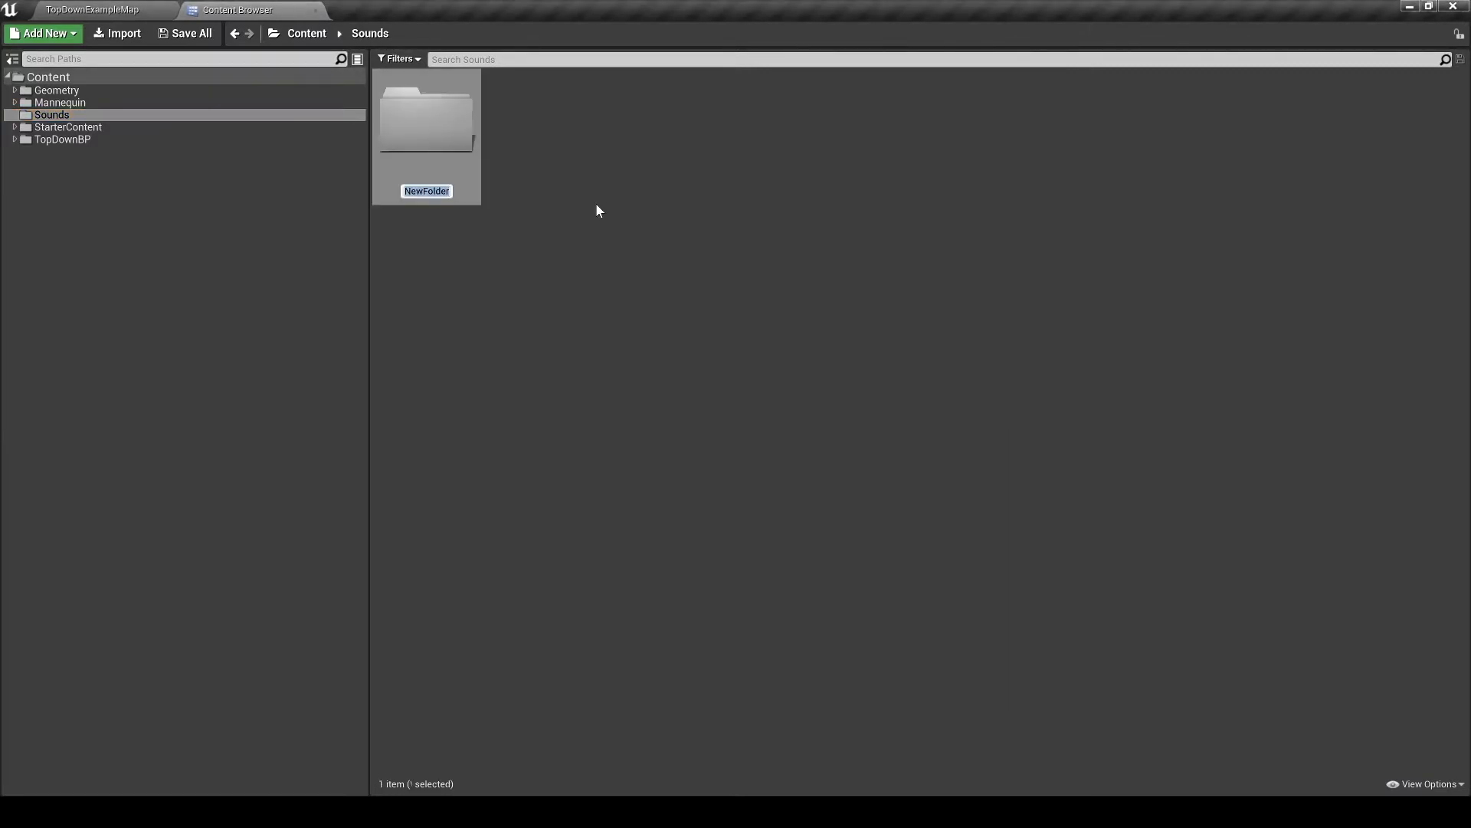
text(Monologues)
key(Return)
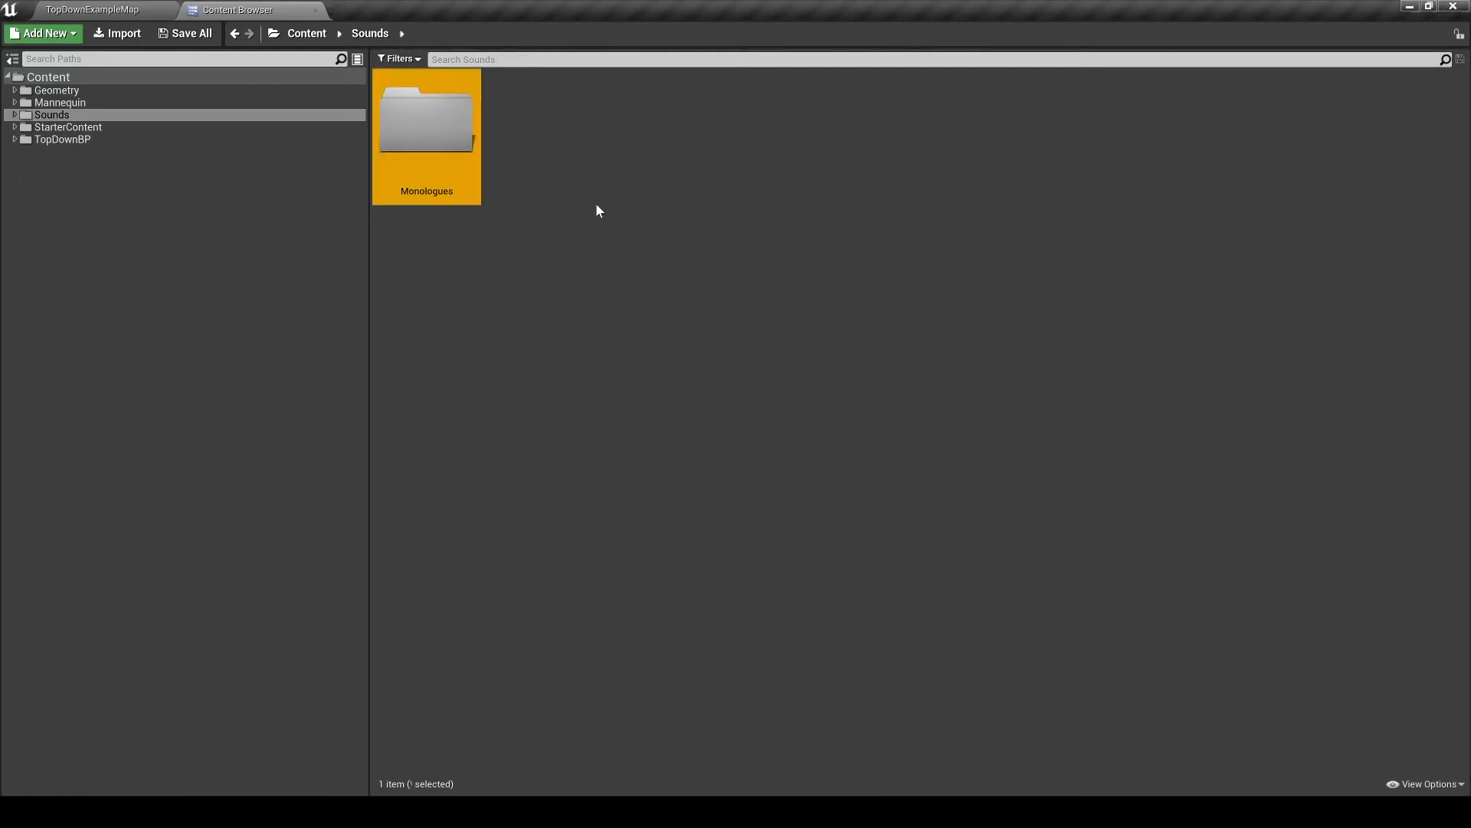
Import the S_SimpleMonologue sound file from the desktop into the Monologues folder.
double_click(456, 142)
right_click(457, 149)
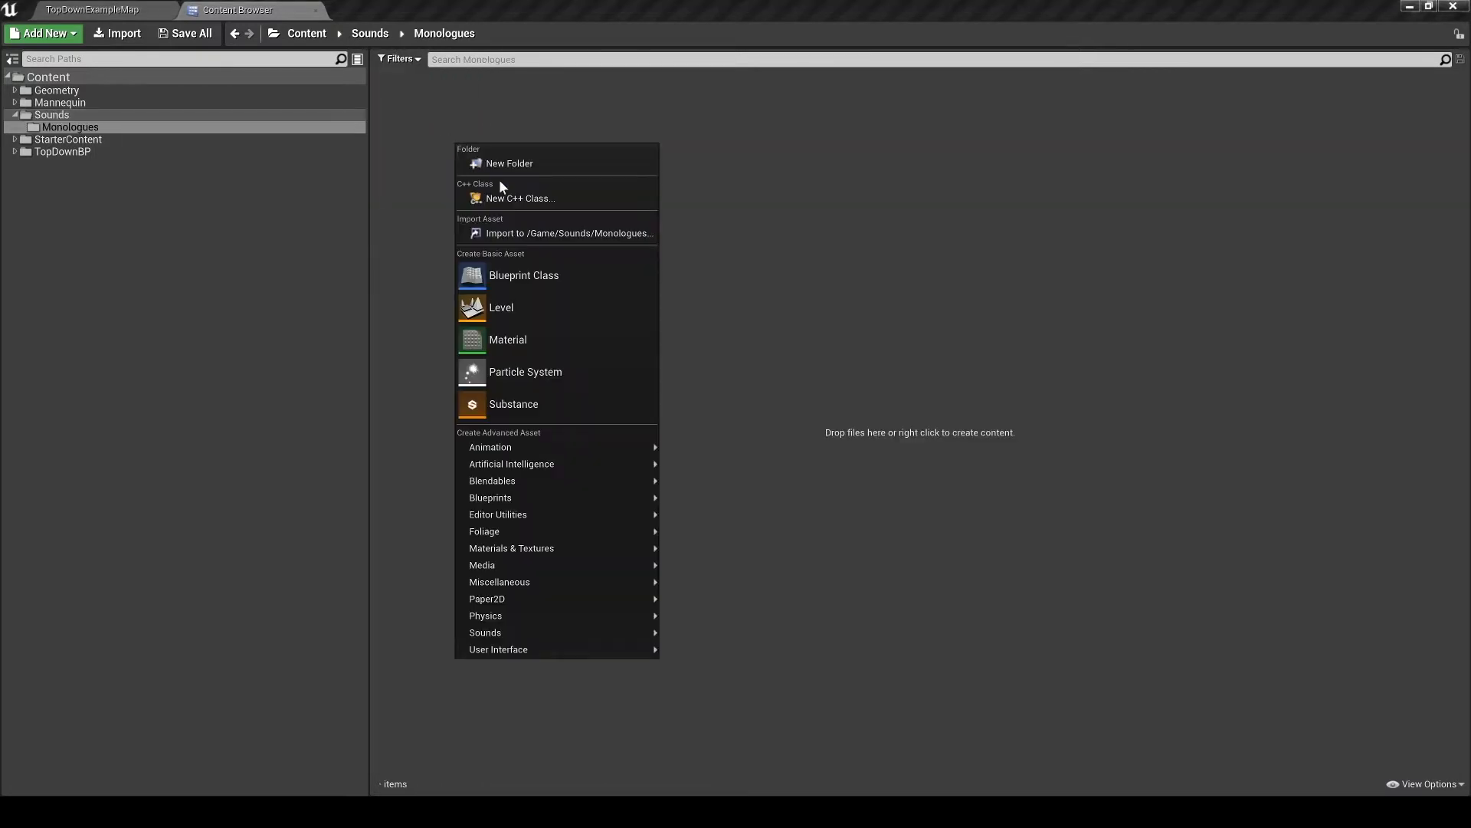
click(545, 229)
click(59, 116)
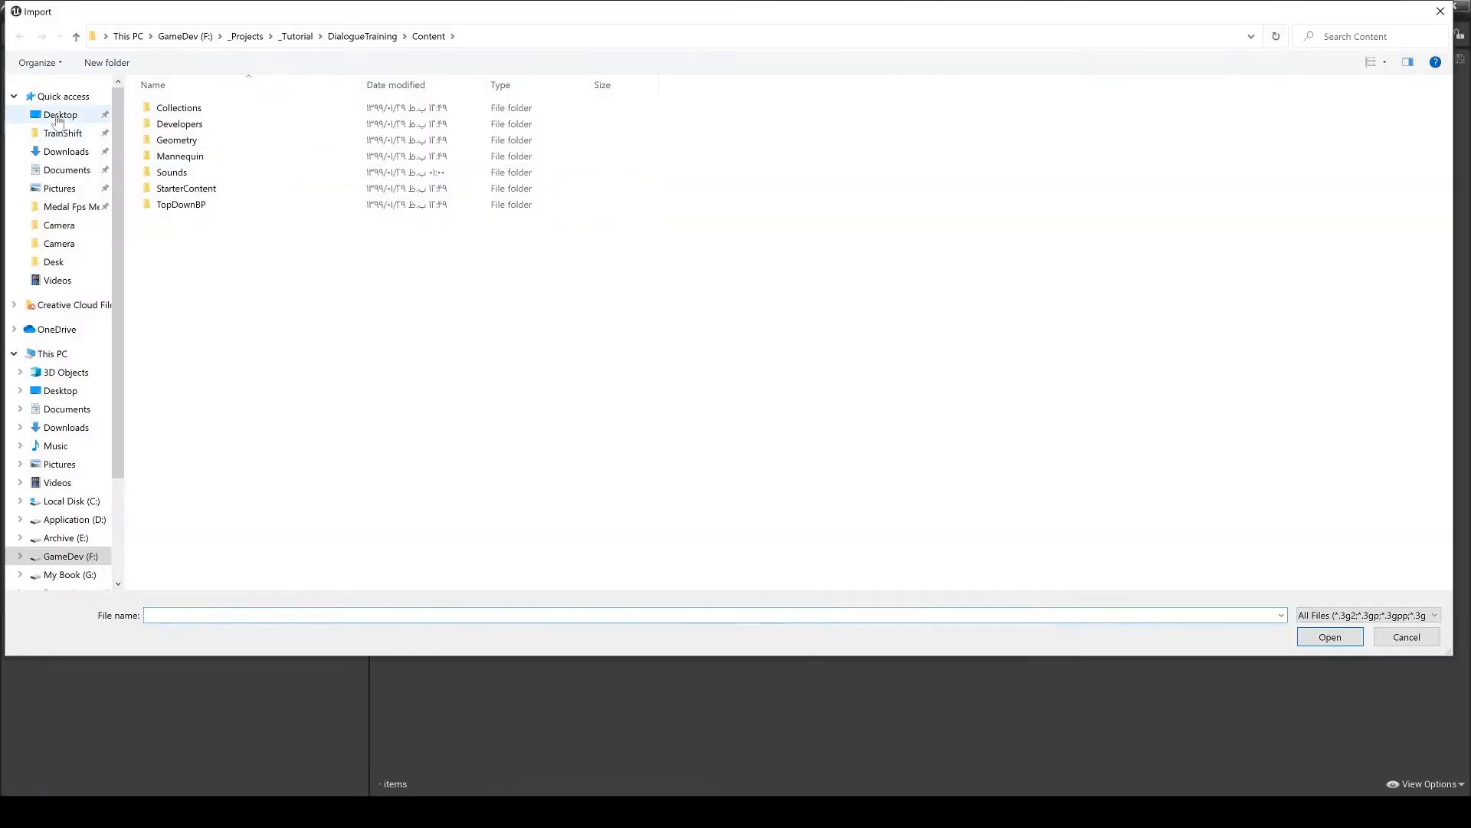
double_click(168, 145)
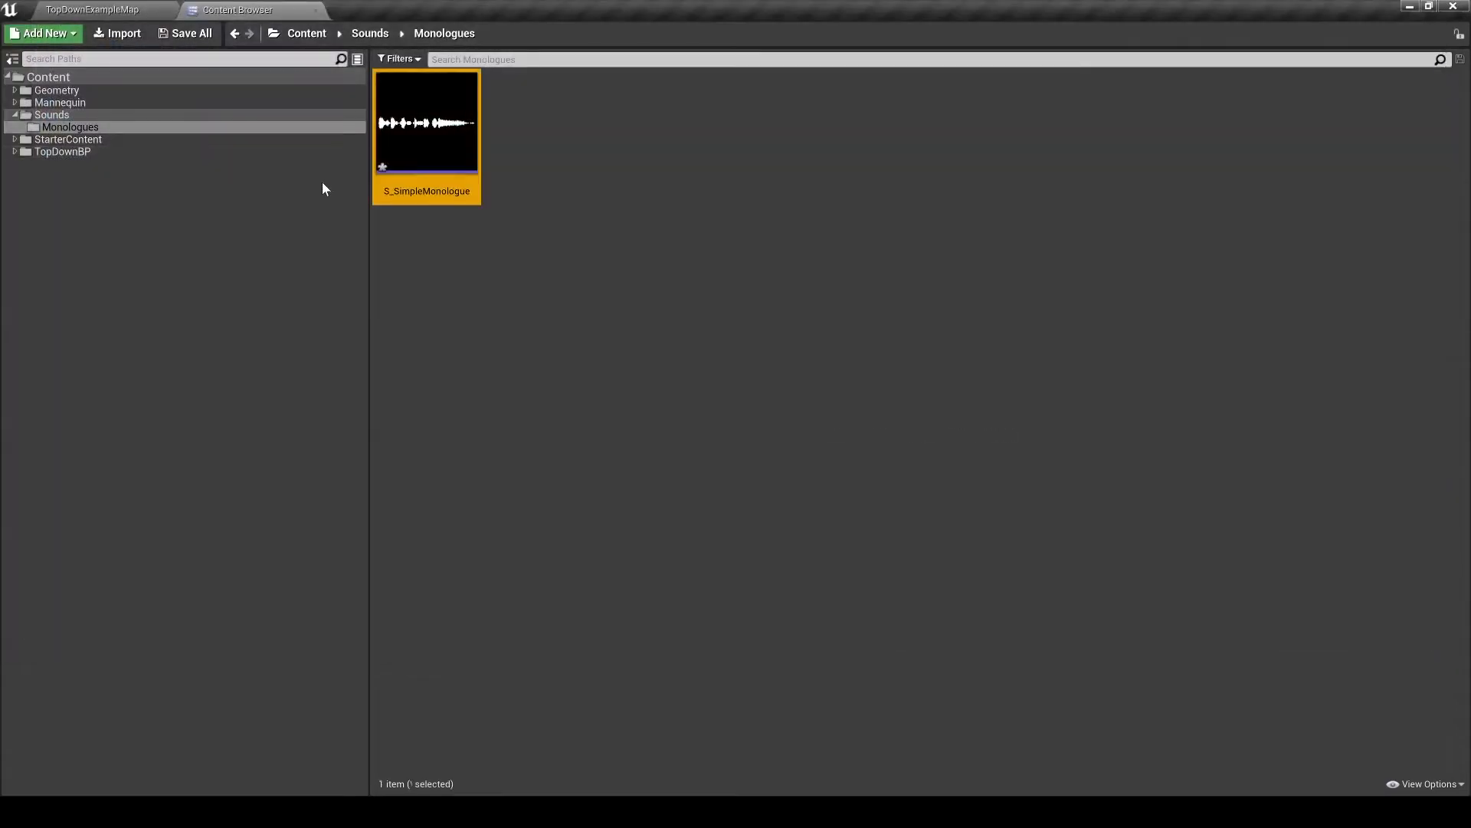
Preview the S_SimpleMonologue sound wave and save the asset.
click(429, 129)
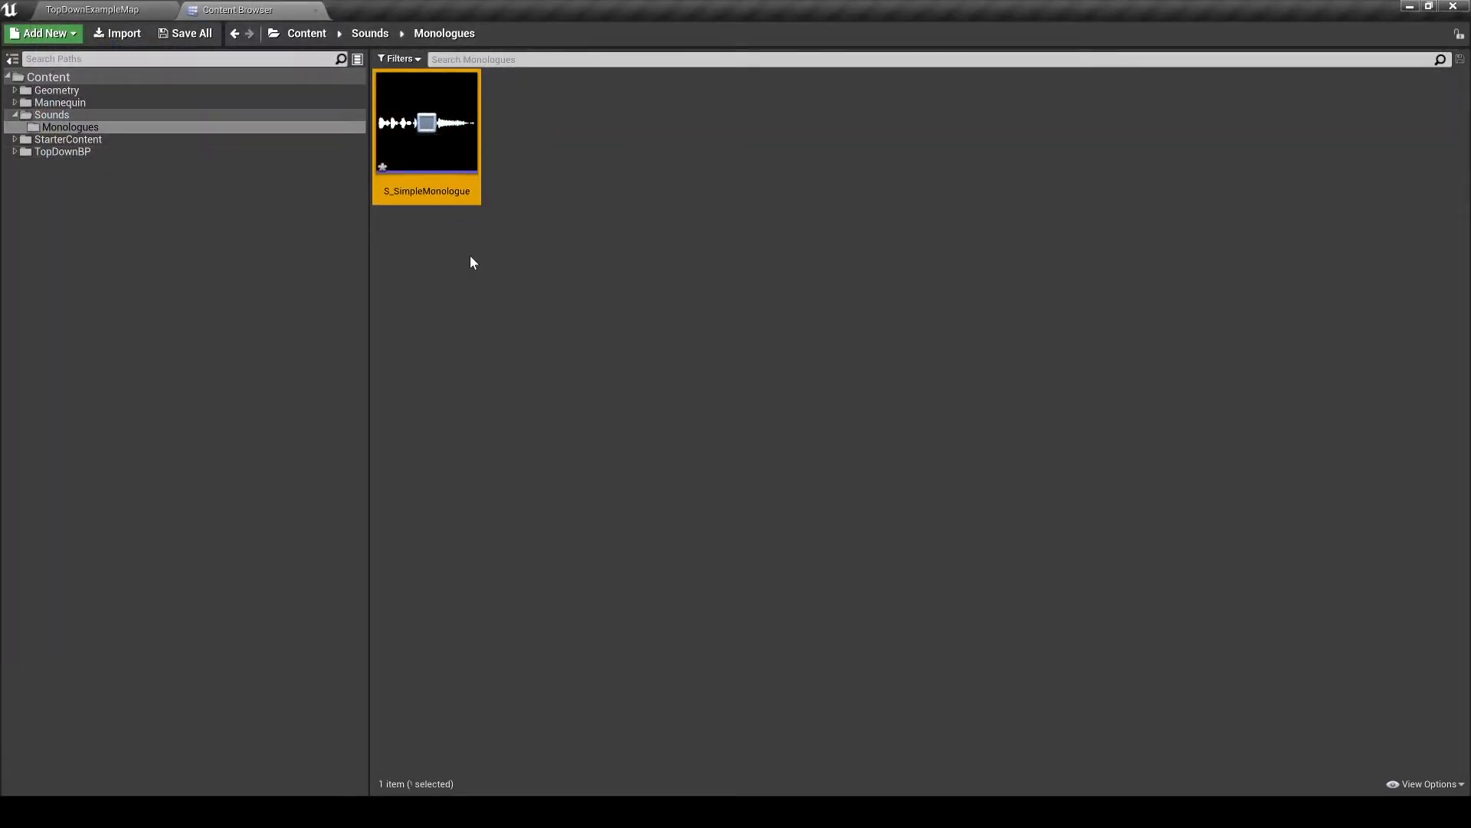
right_click(418, 161)
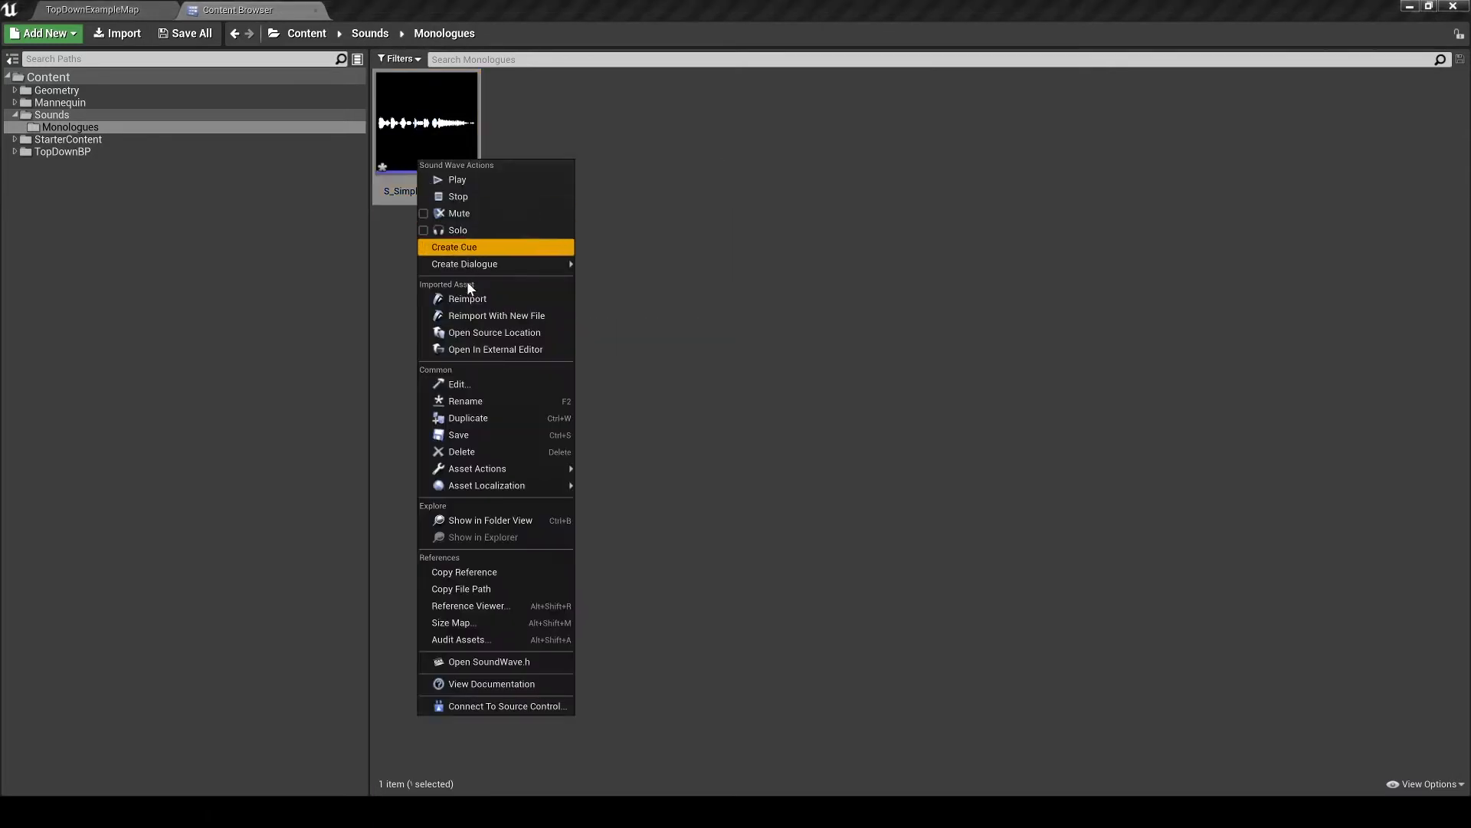
click(461, 435)
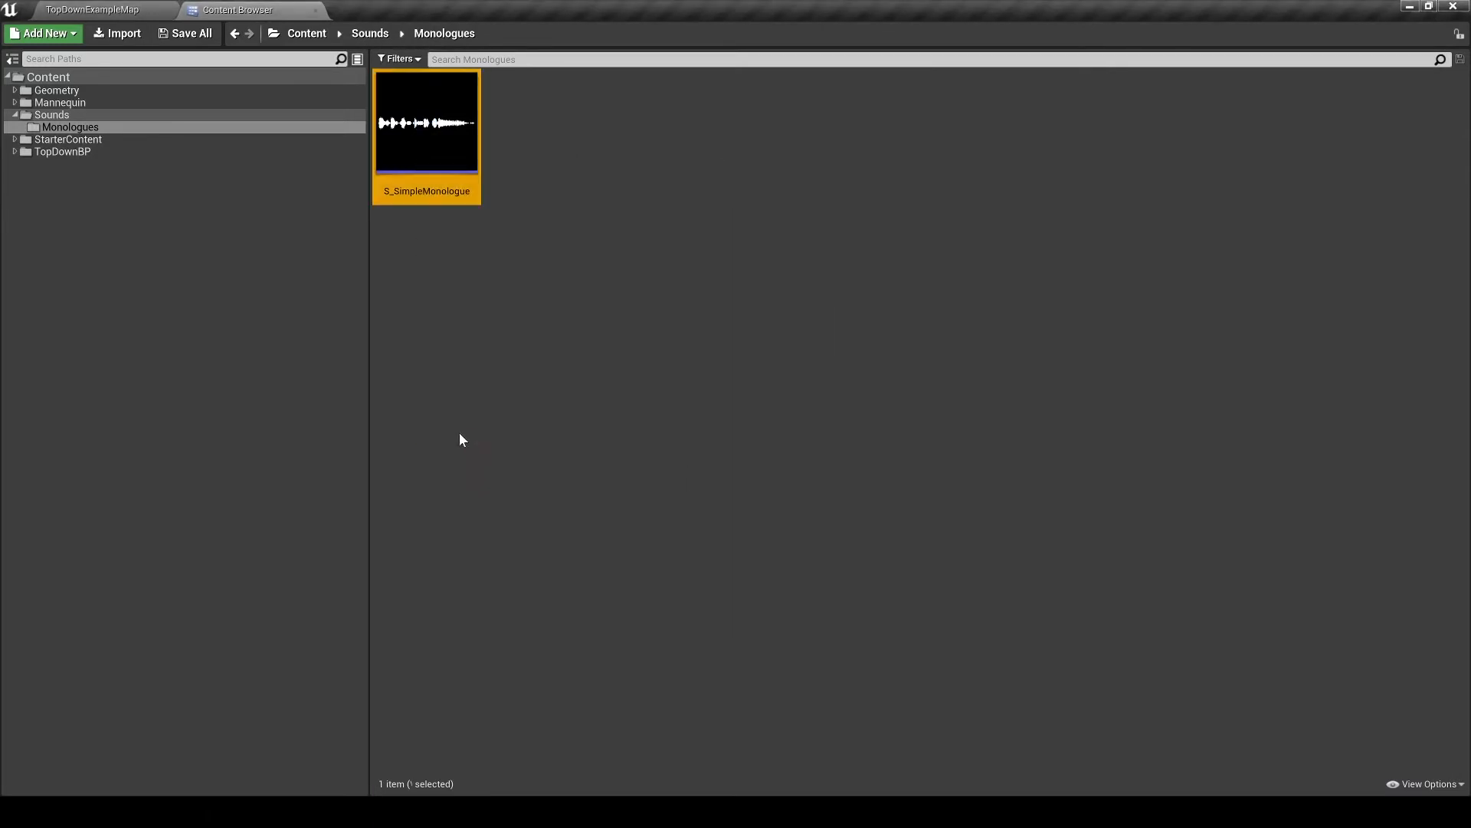
Find the Box Trigger among the placeable actors and place it in the level beside the block ahead of the character.
click(125, 15)
scroll(565, 414, up, 3)
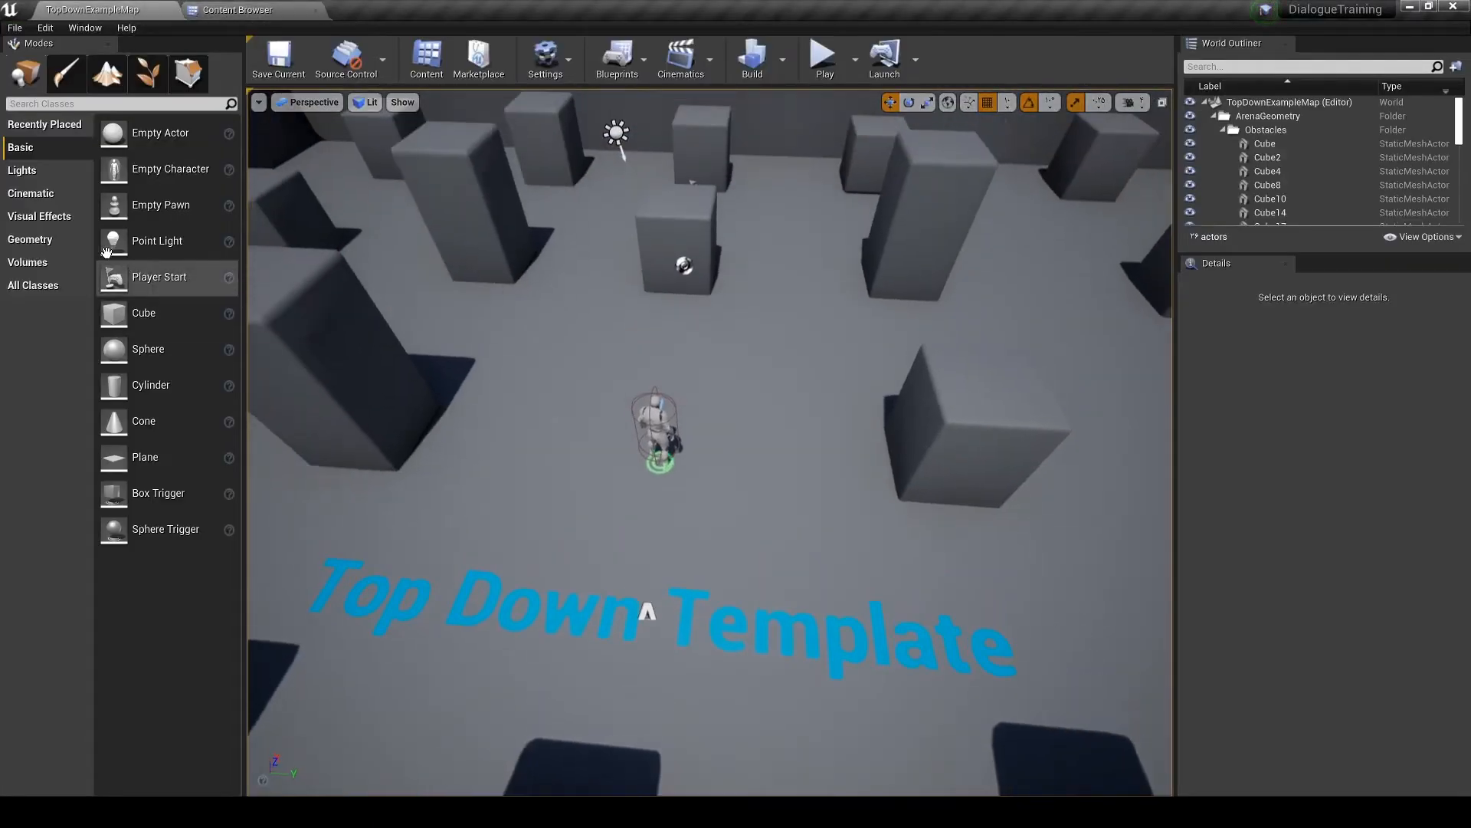
text(trigg)
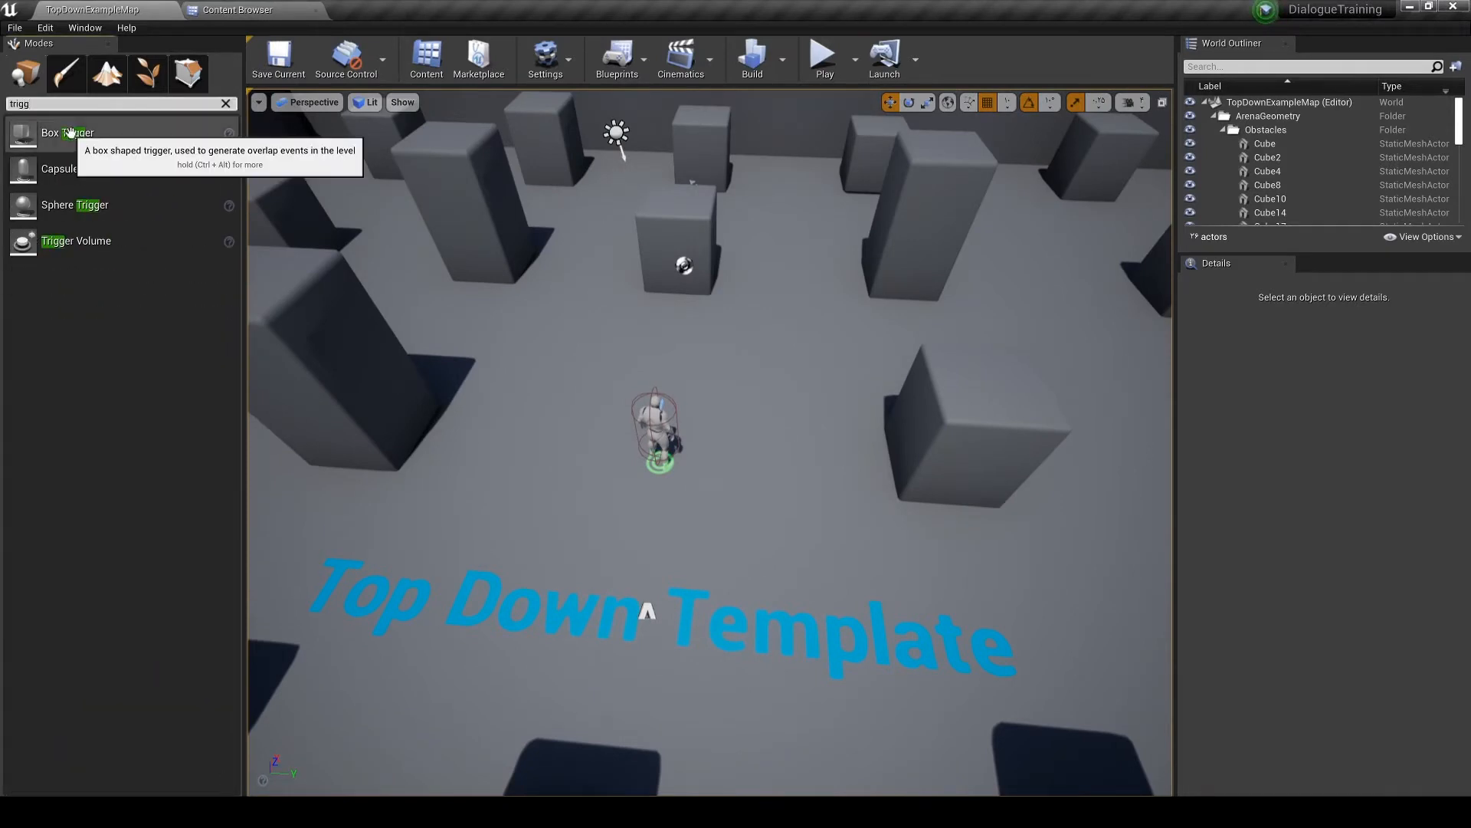
drag(69, 132, 765, 307)
Stretch and move the trigger box so that it spans the gap between the two neighbouring blocks.
key(r)
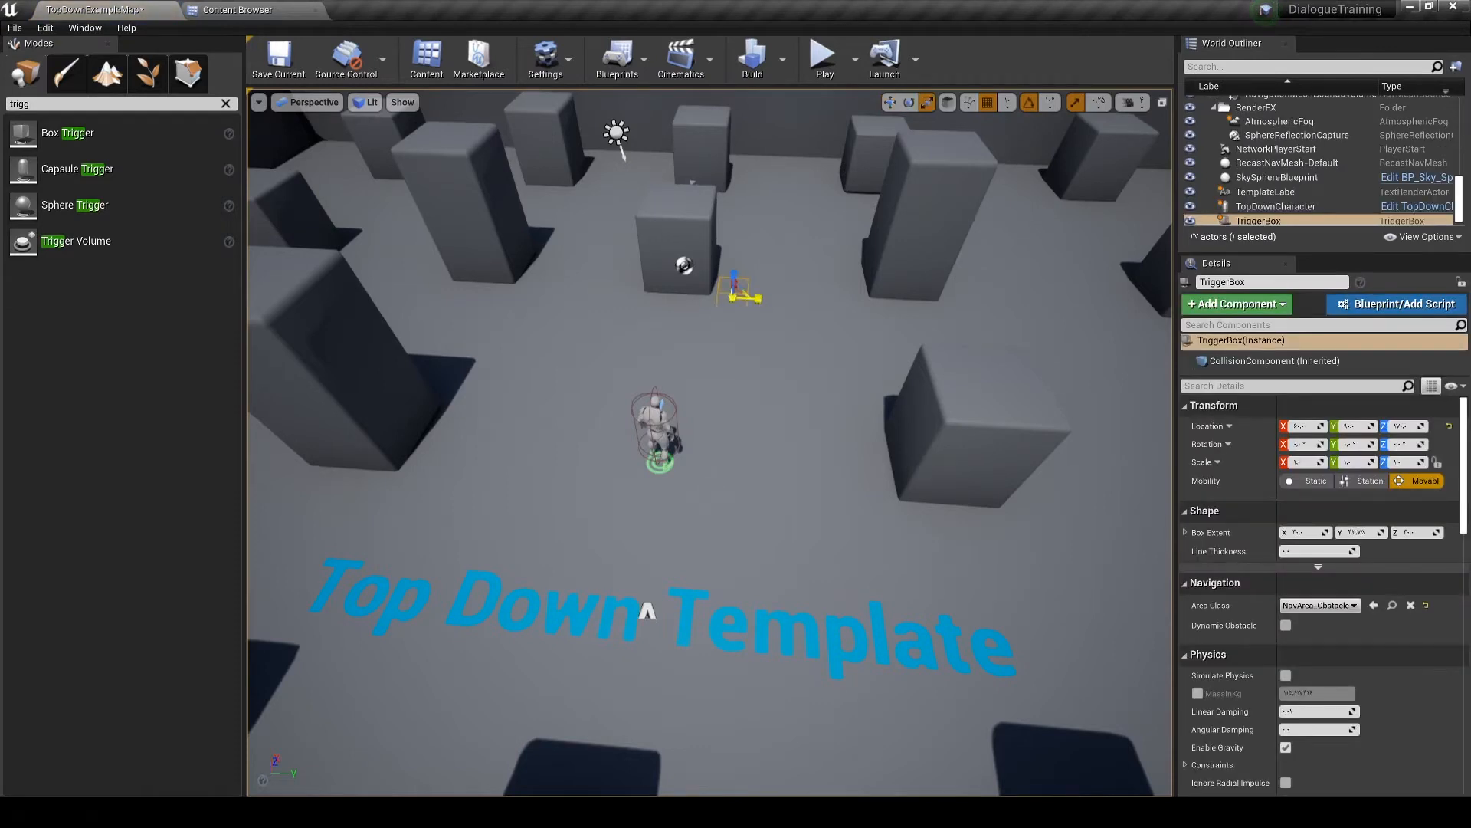
key(w)
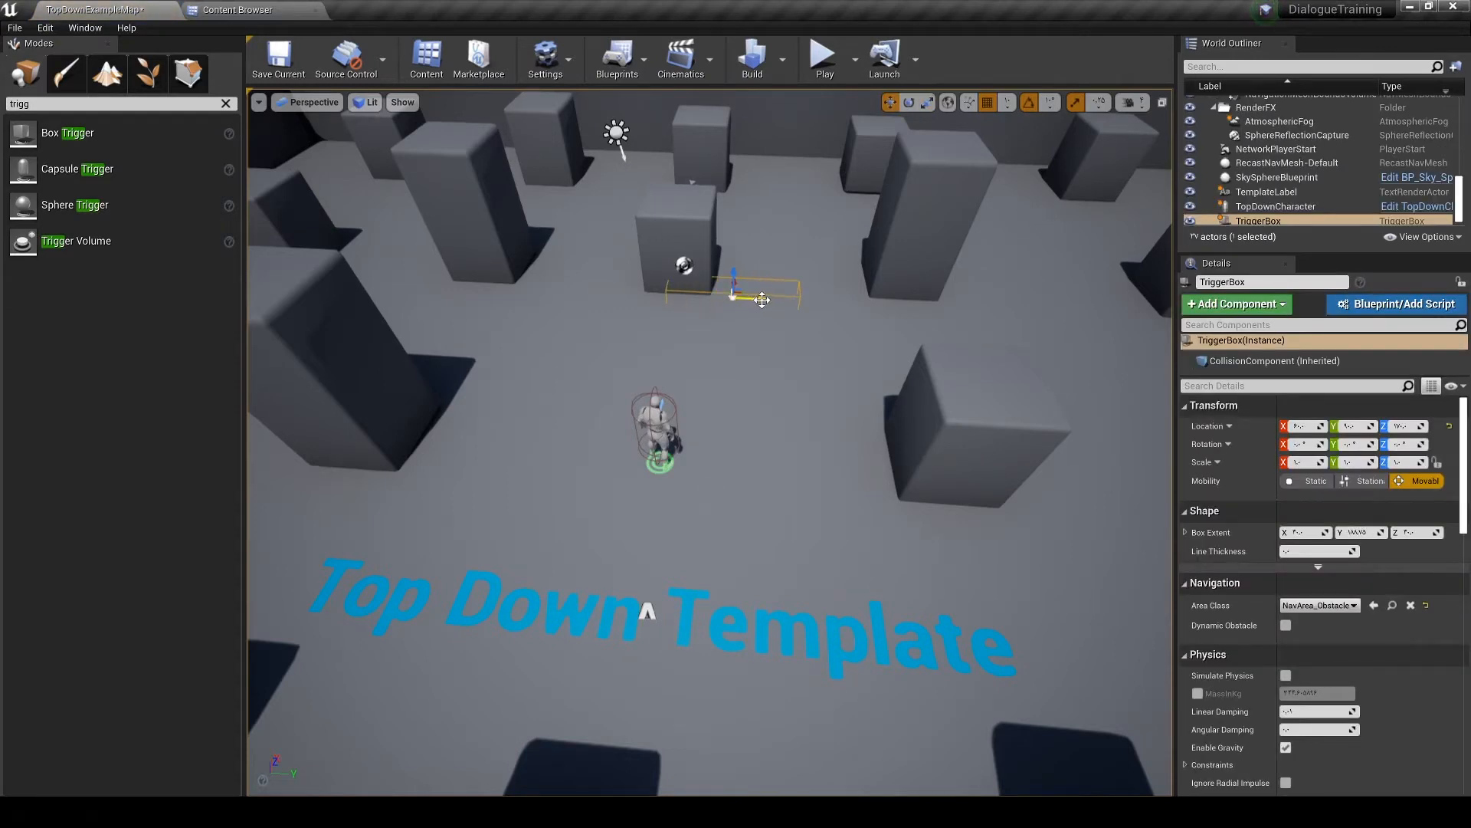
drag(758, 300, 797, 299)
key(r)
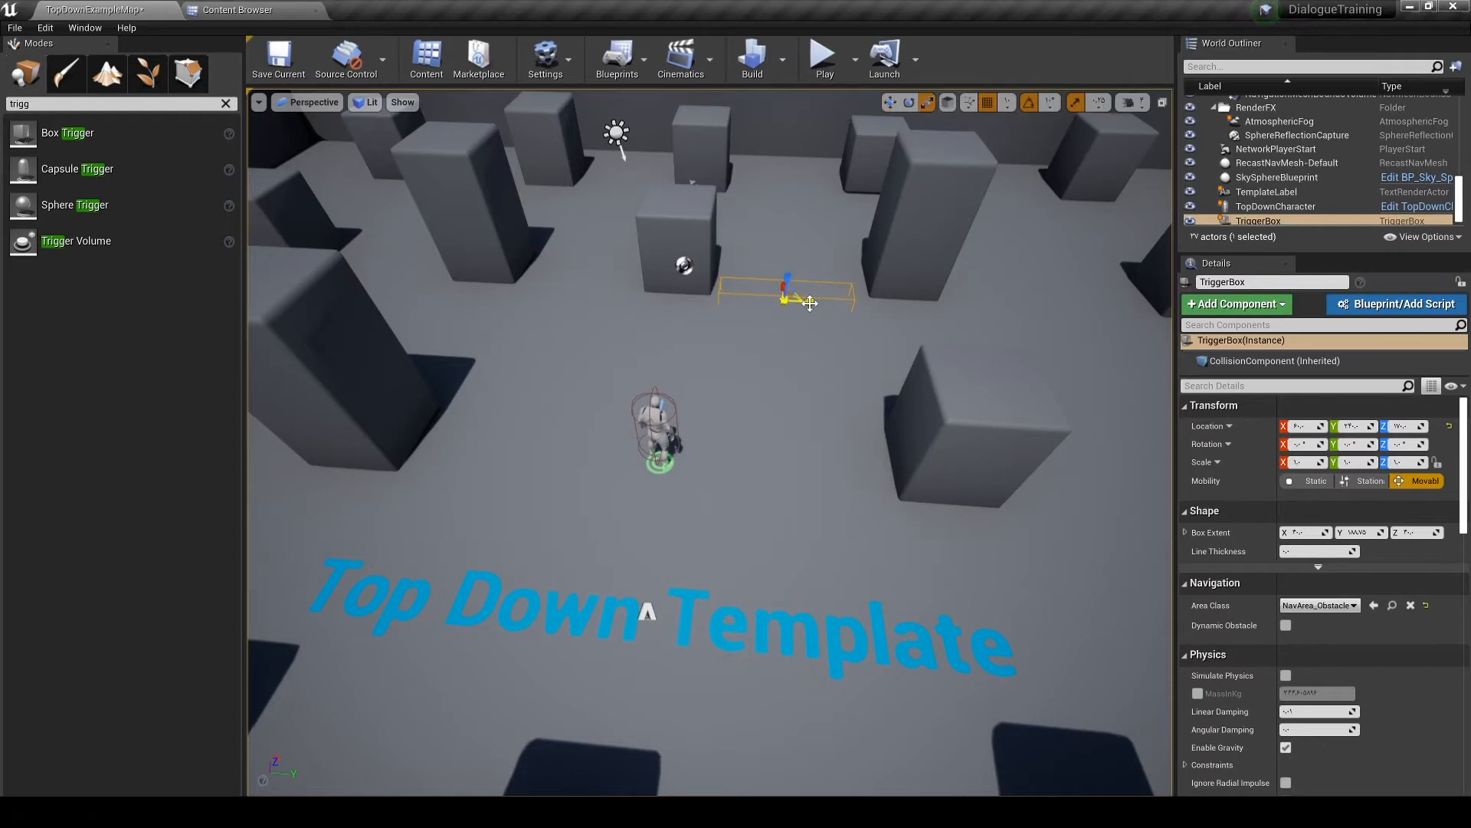
right_drag(807, 281, 793, 391)
key(d)
key(w)
mouse_move(745, 423)
mouse_down()
mouse_move(766, 418)
mouse_move(763, 348)
mouse_move(760, 407)
mouse_up()
key(r)
key(w)
Turn off Actor Hidden In Game for the trigger box.
click(1257, 386)
text(hidd)
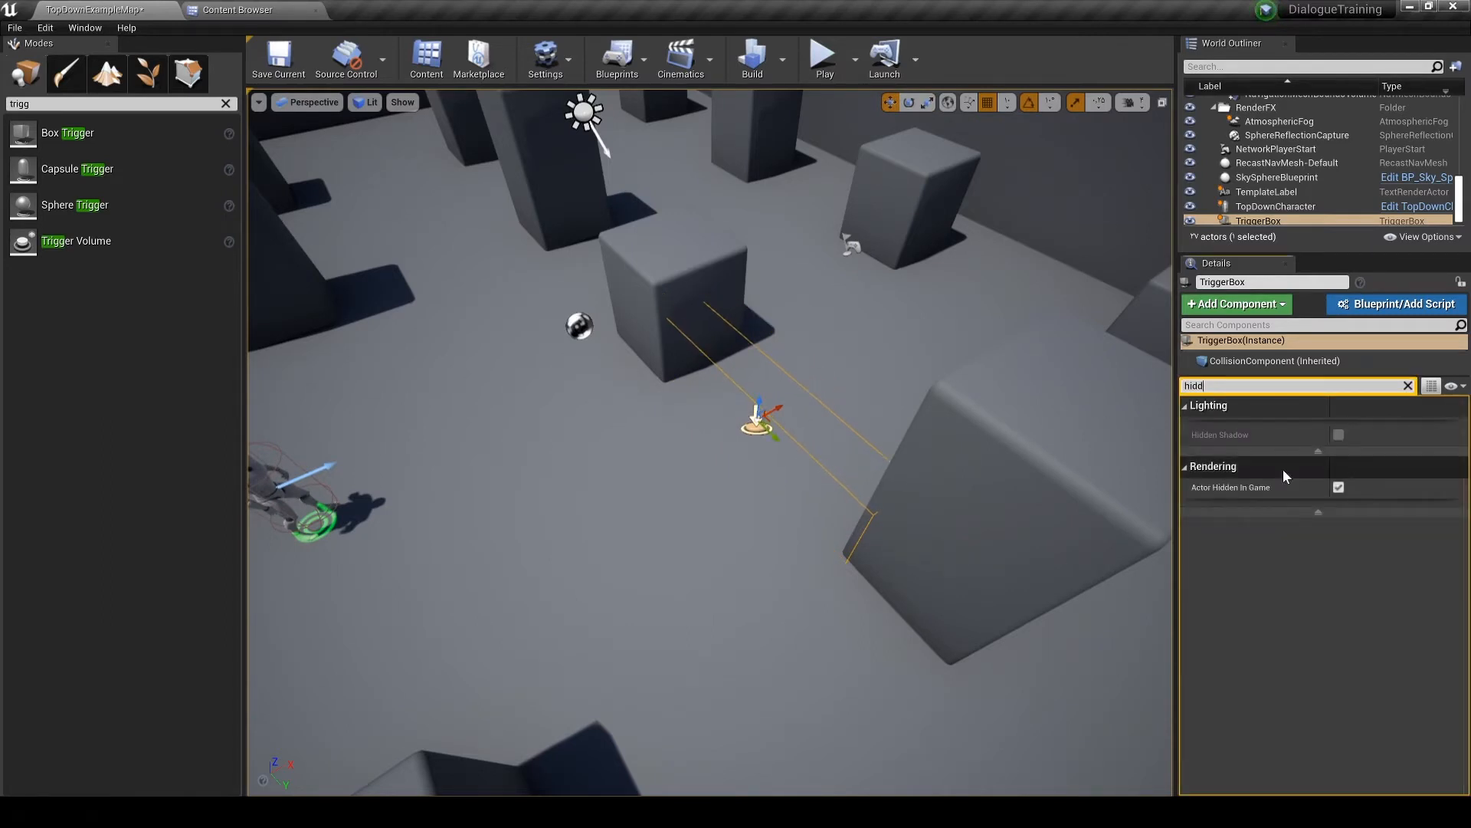
click(1341, 488)
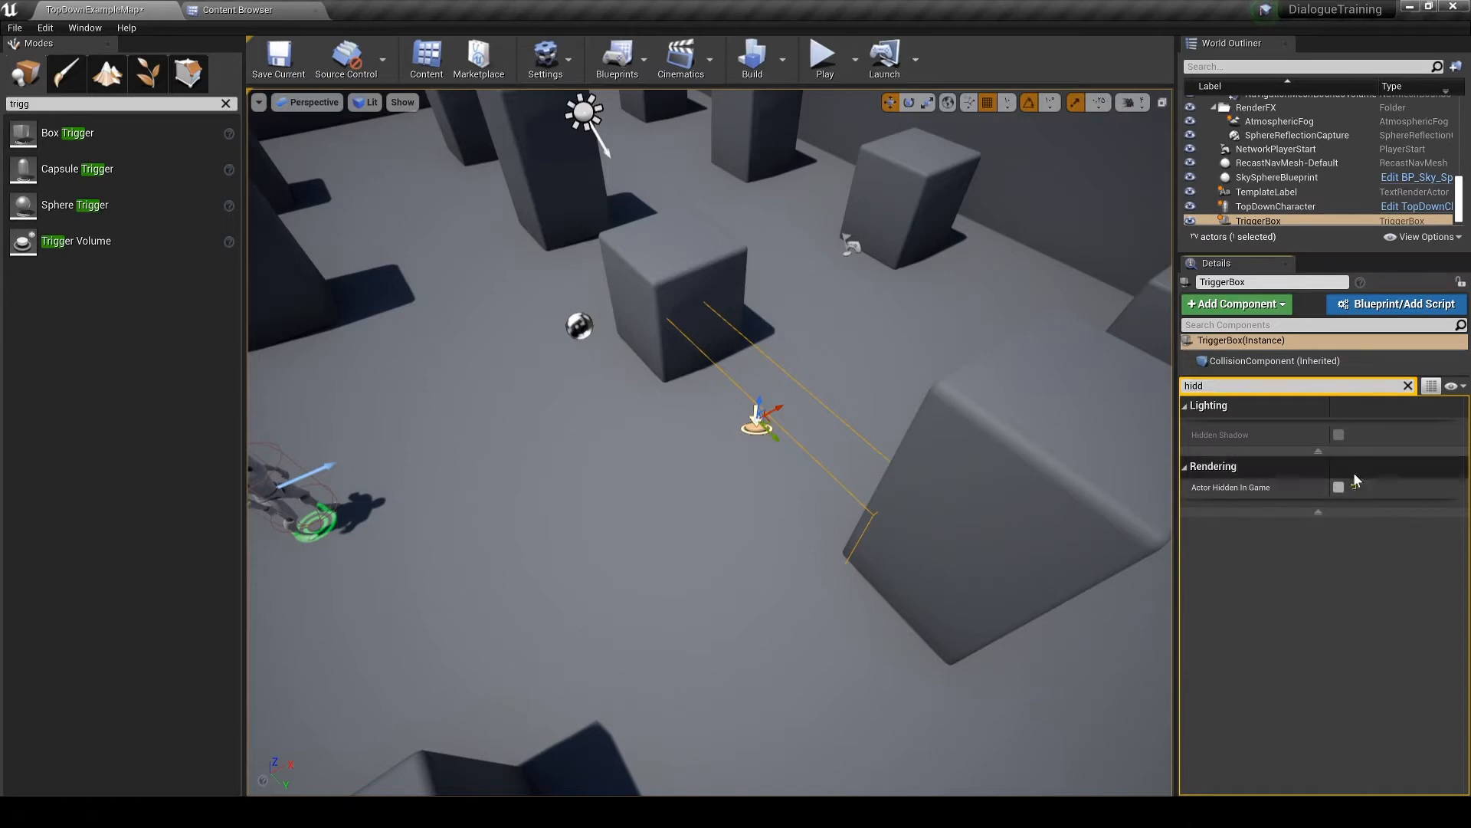
click(1408, 387)
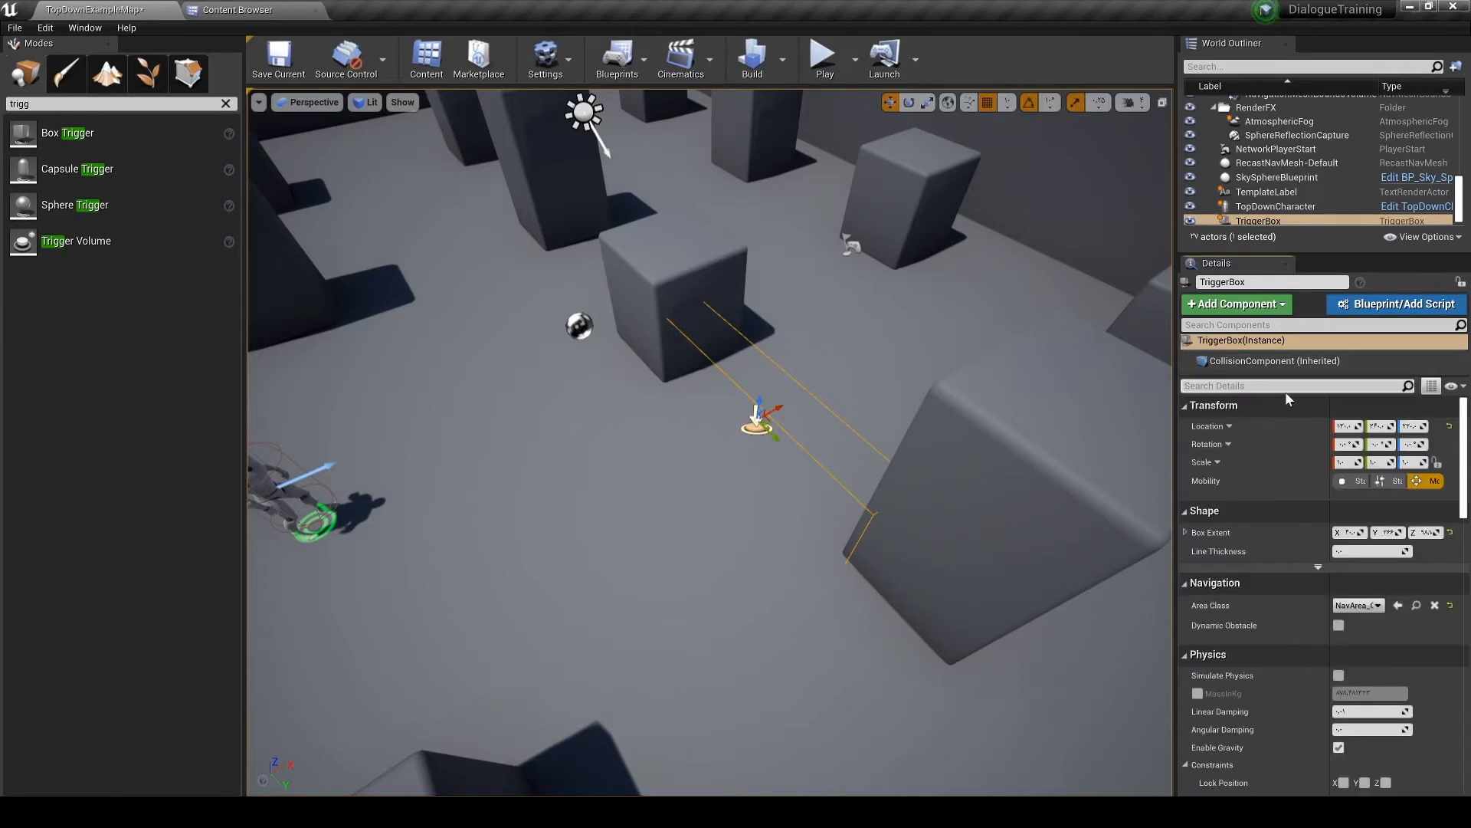
Play-test the level by walking the character towards the trigger box, and end the session.
click(823, 56)
mouse_move(785, 293)
mouse_down()
mouse_move(805, 246)
mouse_move(726, 243)
mouse_up()
key(Escape)
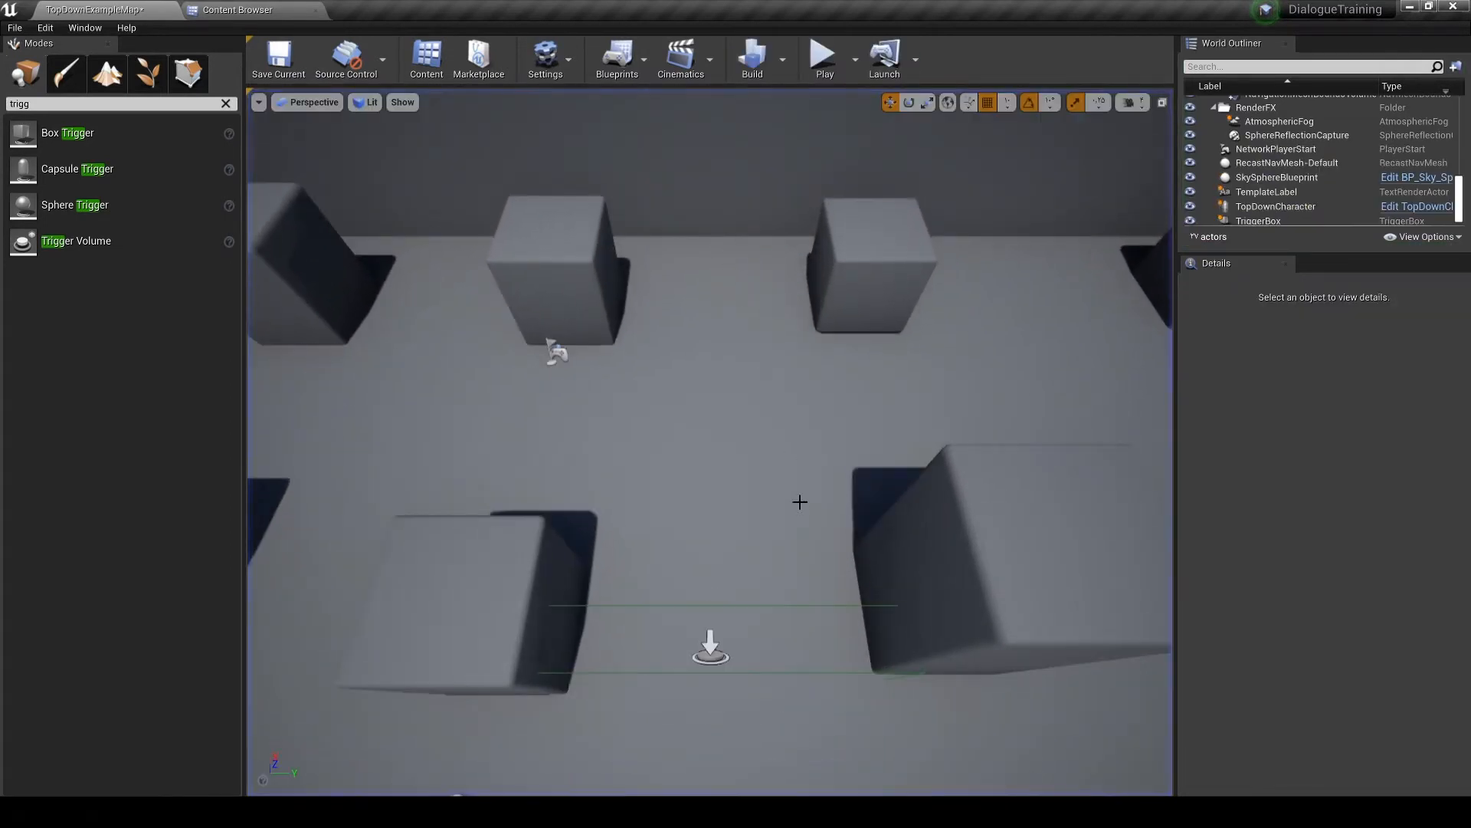
Select the trigger box, open the Level Blueprint and dock it beside the other editor tabs.
right_drag(787, 508, 992, 445)
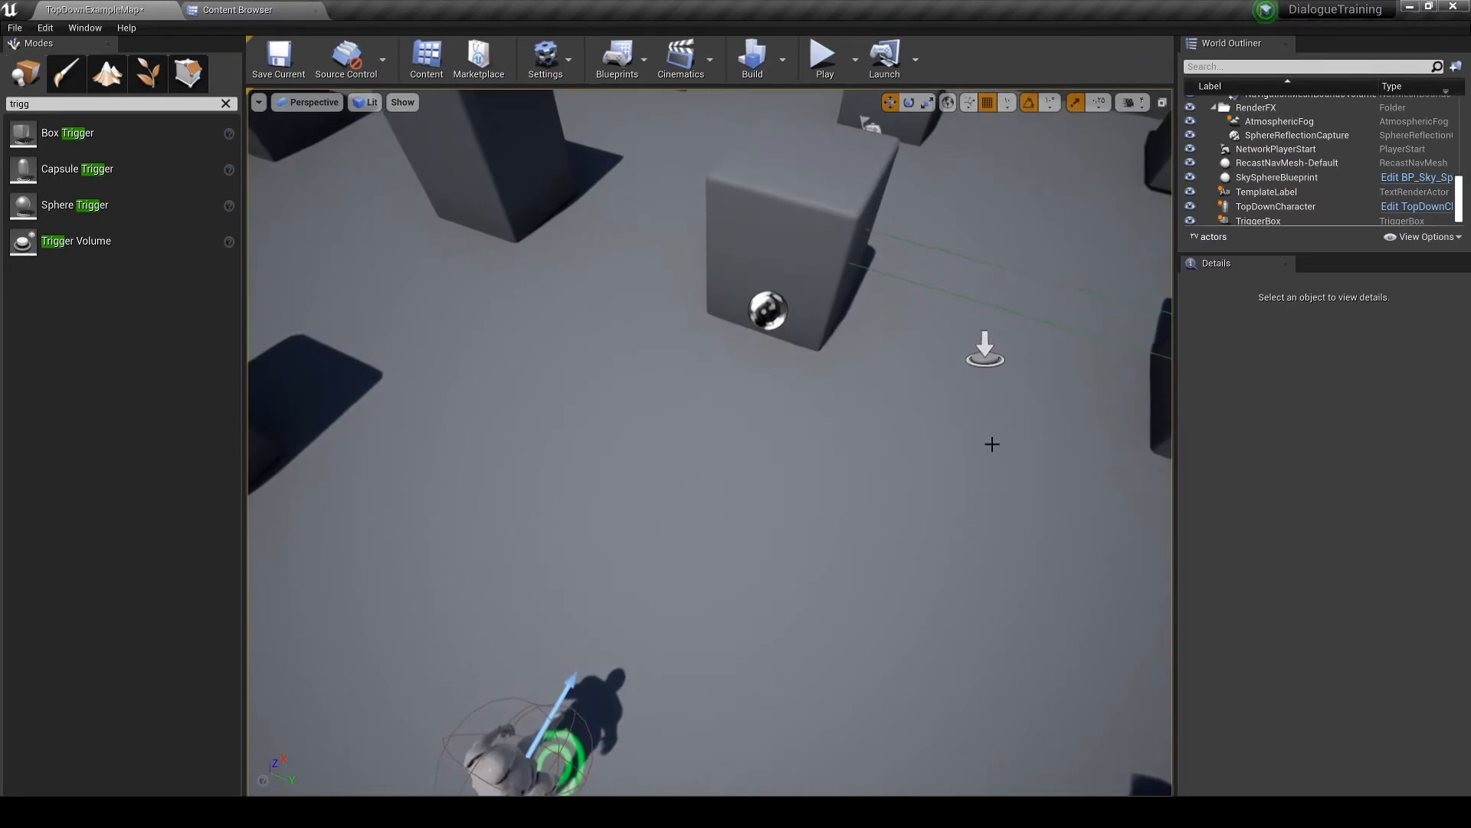
click(986, 351)
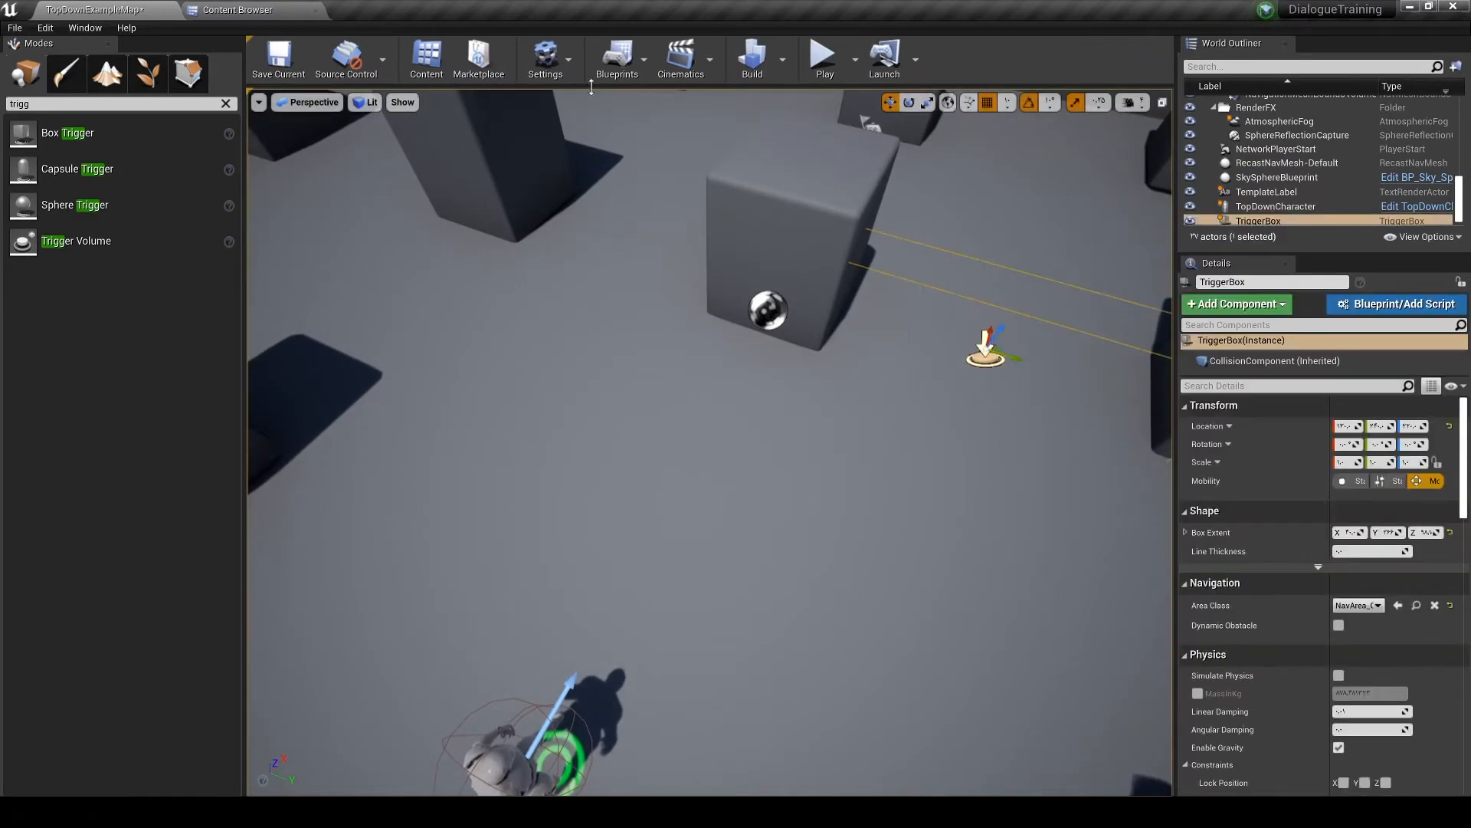
click(617, 58)
click(657, 190)
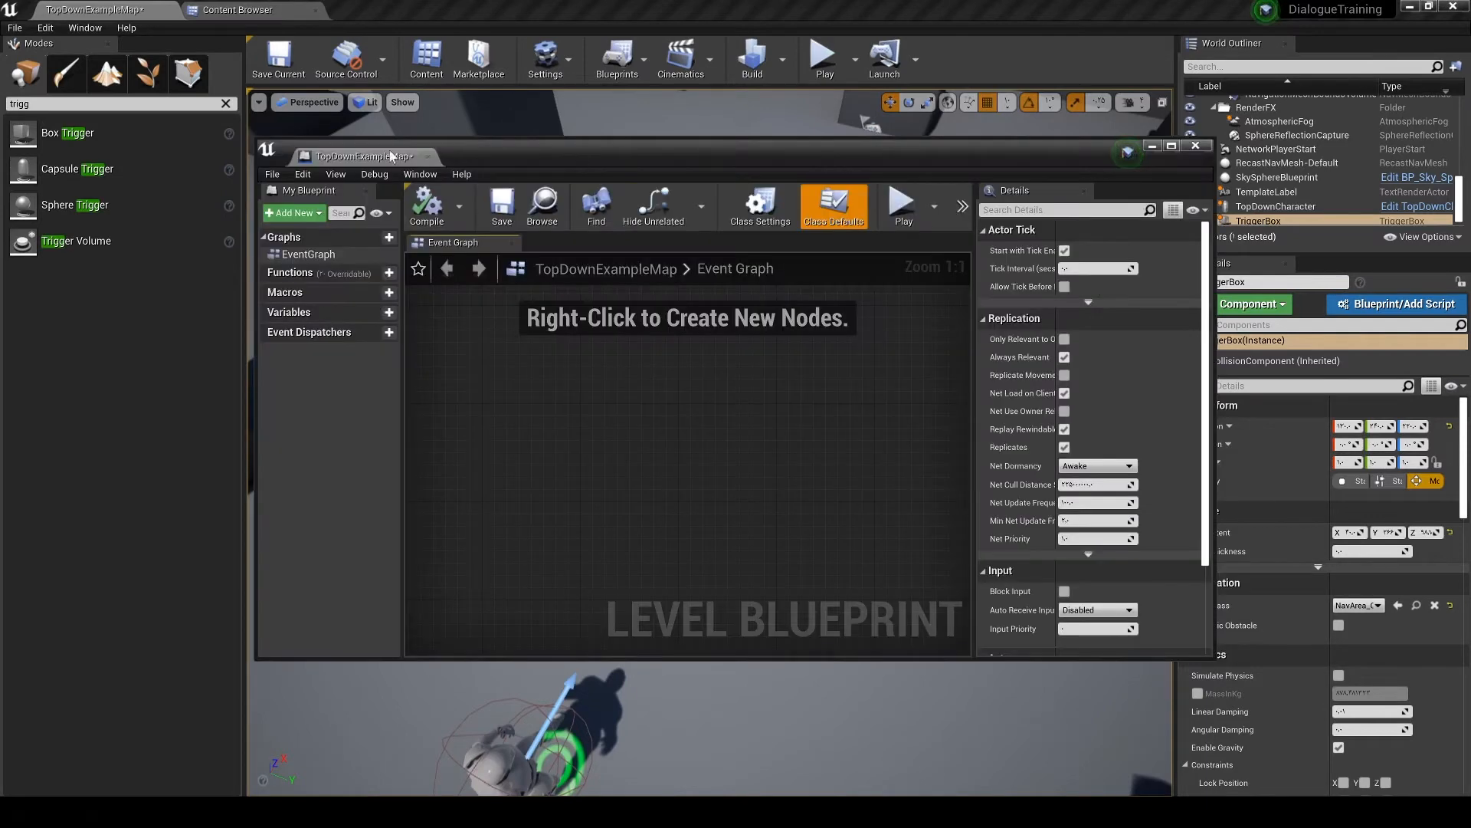
drag(391, 156, 406, 11)
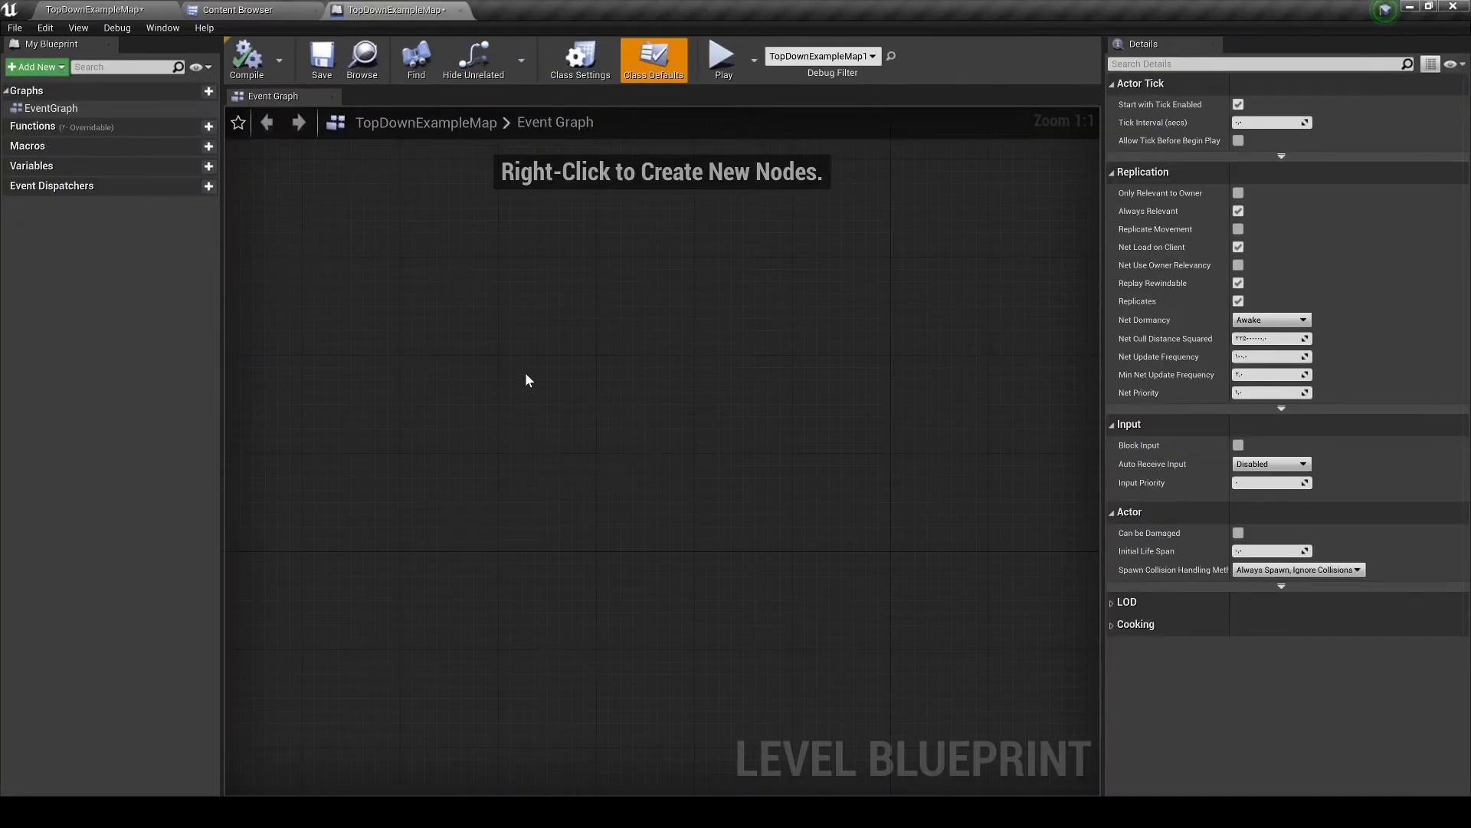
Add an On Actor Begin Overlap event for the selected trigger box to the level's event graph.
click(92, 9)
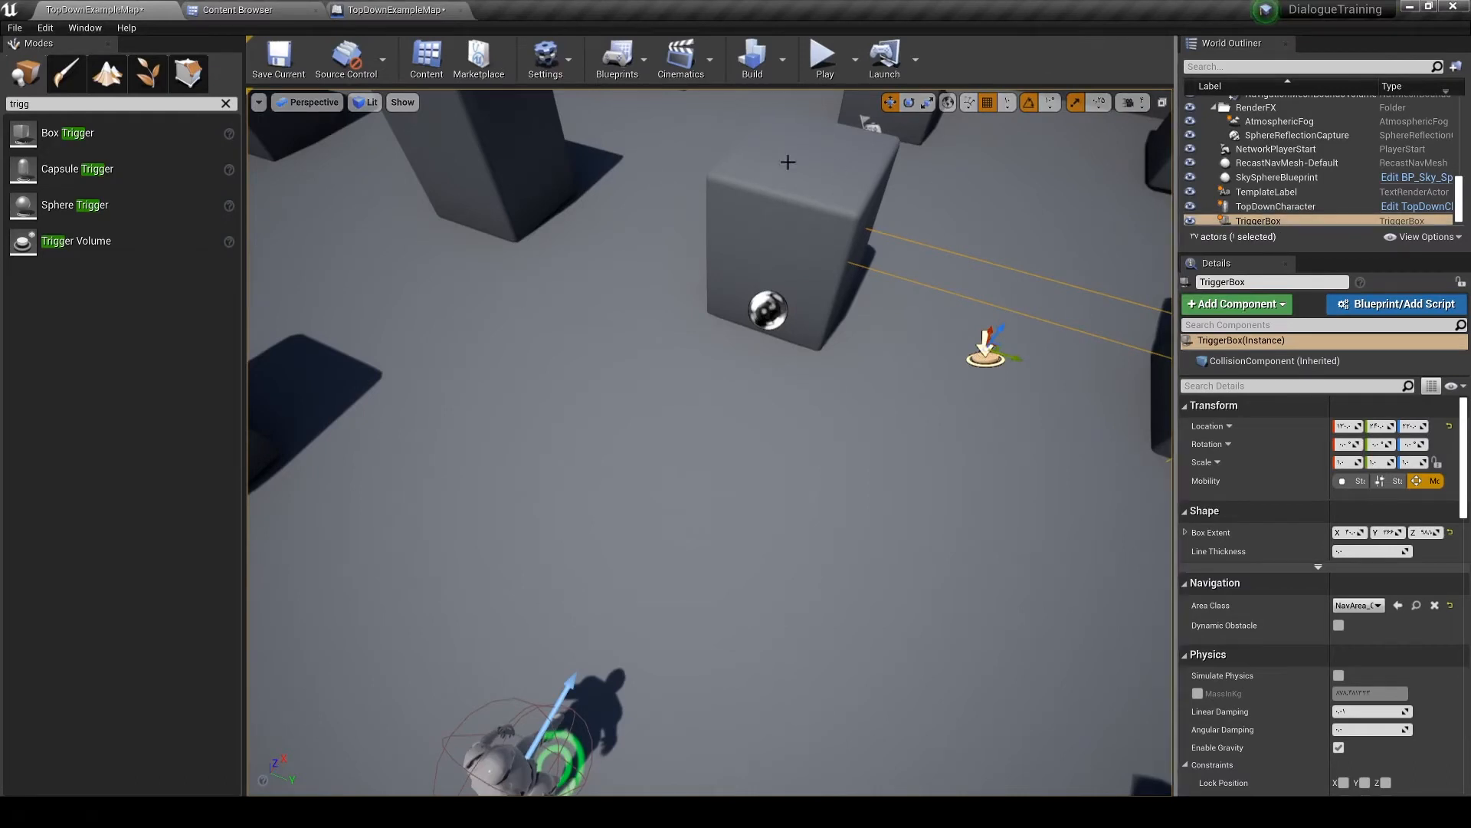
click(395, 9)
right_click(473, 271)
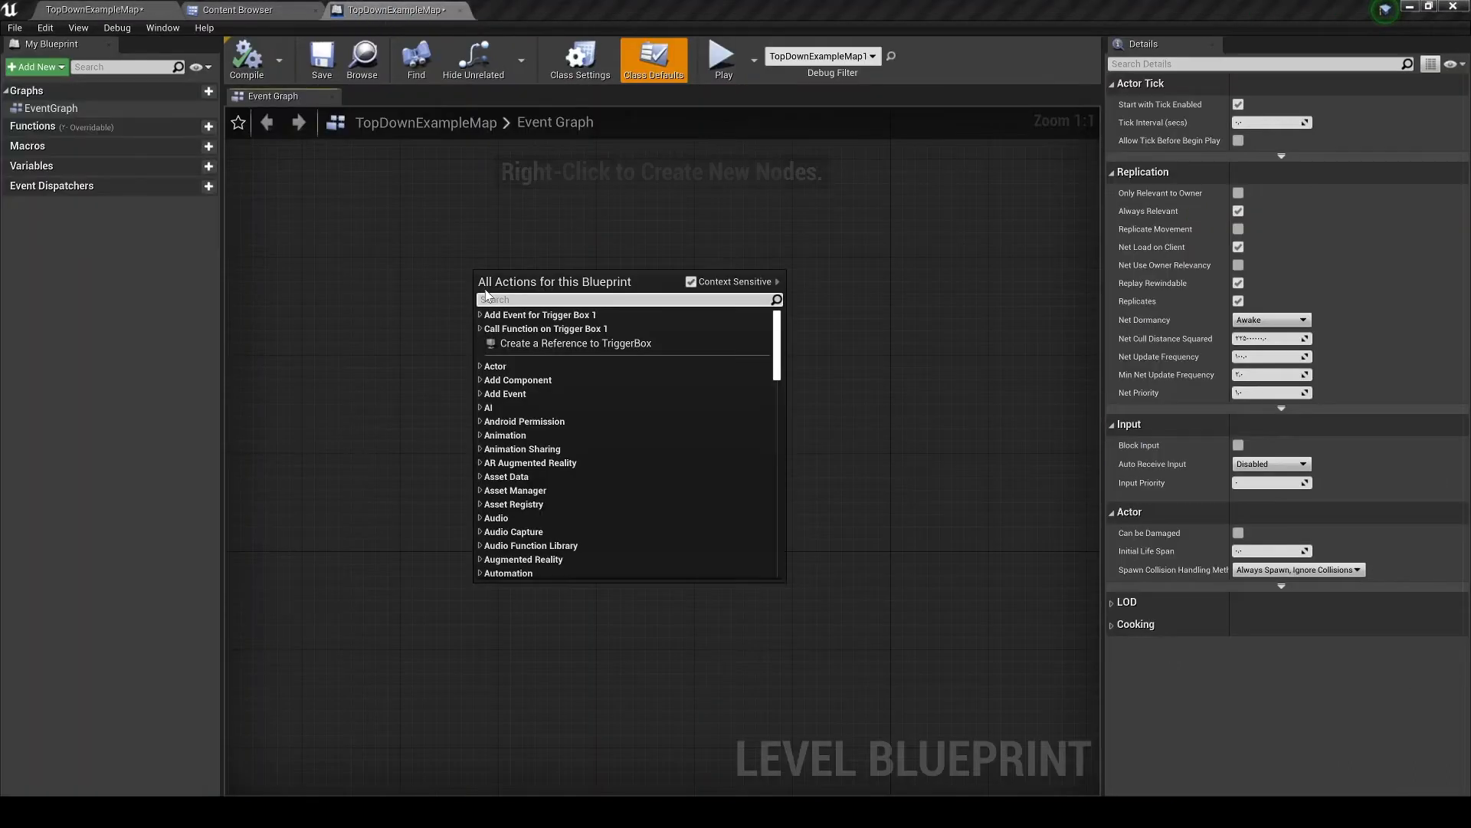
click(481, 314)
click(487, 328)
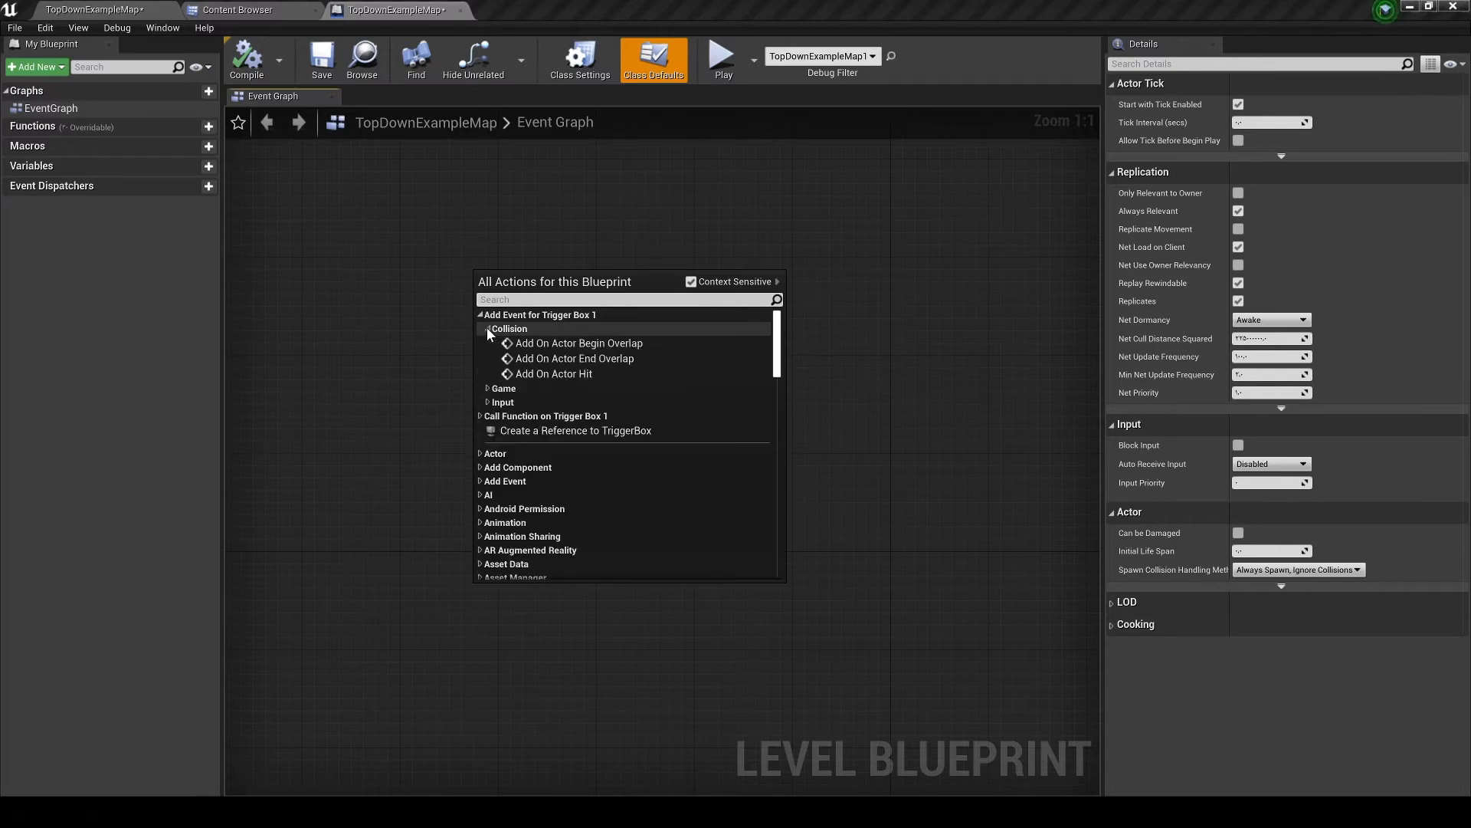
click(574, 343)
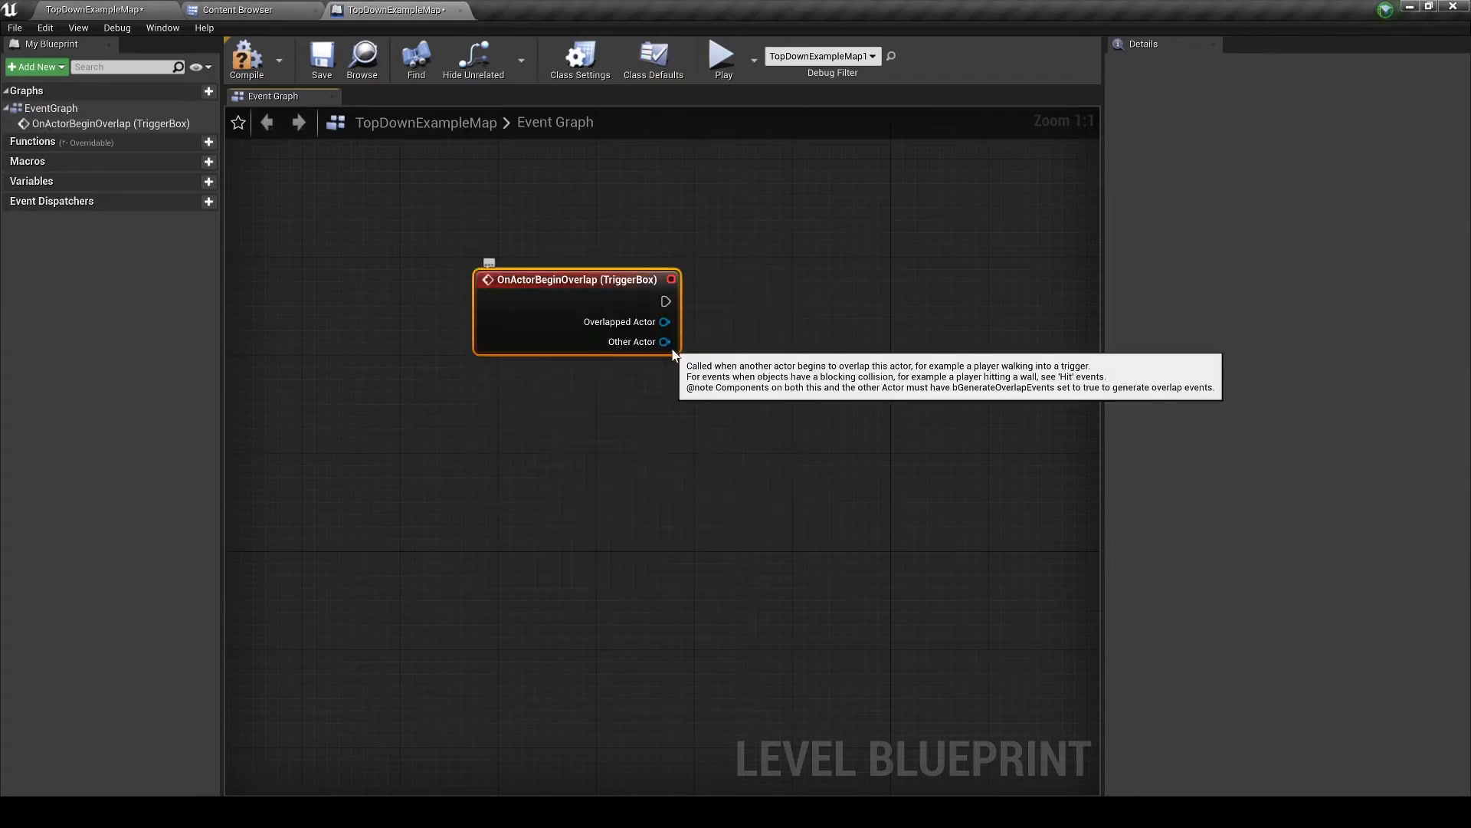
Add a Cast To TopDownCharacter node fed by the overlap event's Other Actor output.
drag(664, 342, 790, 311)
text(cast)
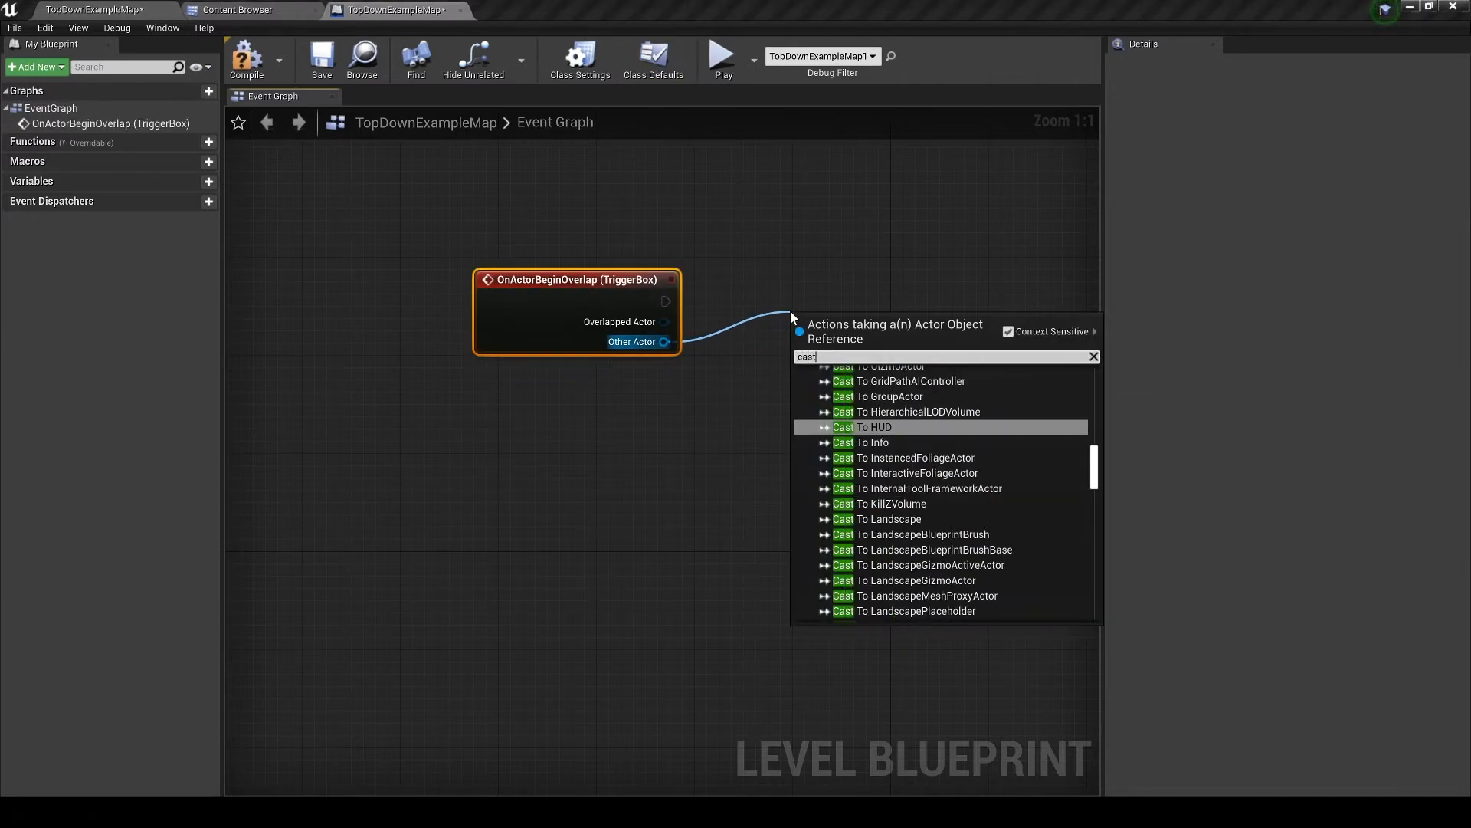
text( to characr=)
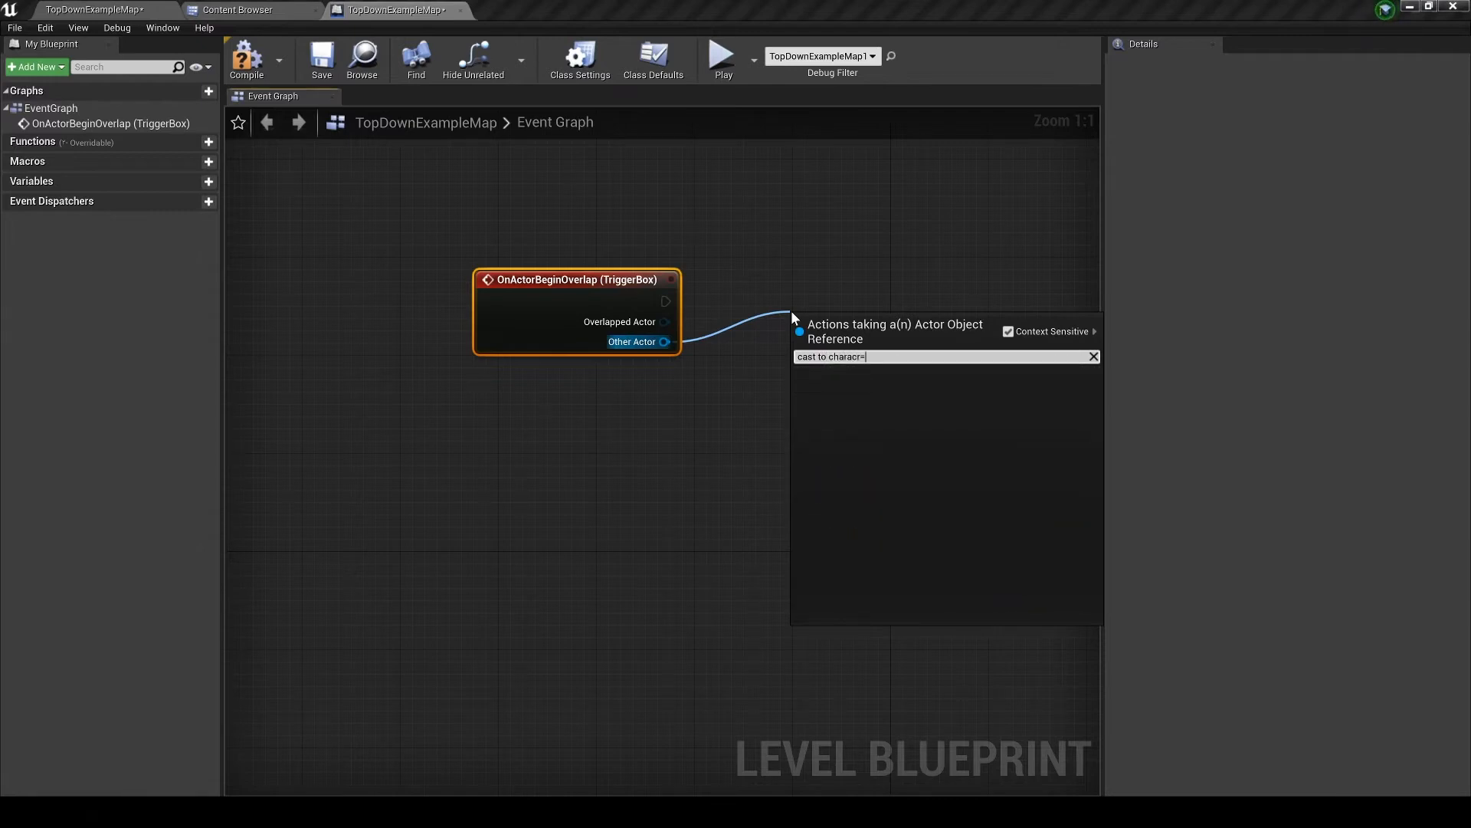
key(BackSpace)
key(BackSpace)
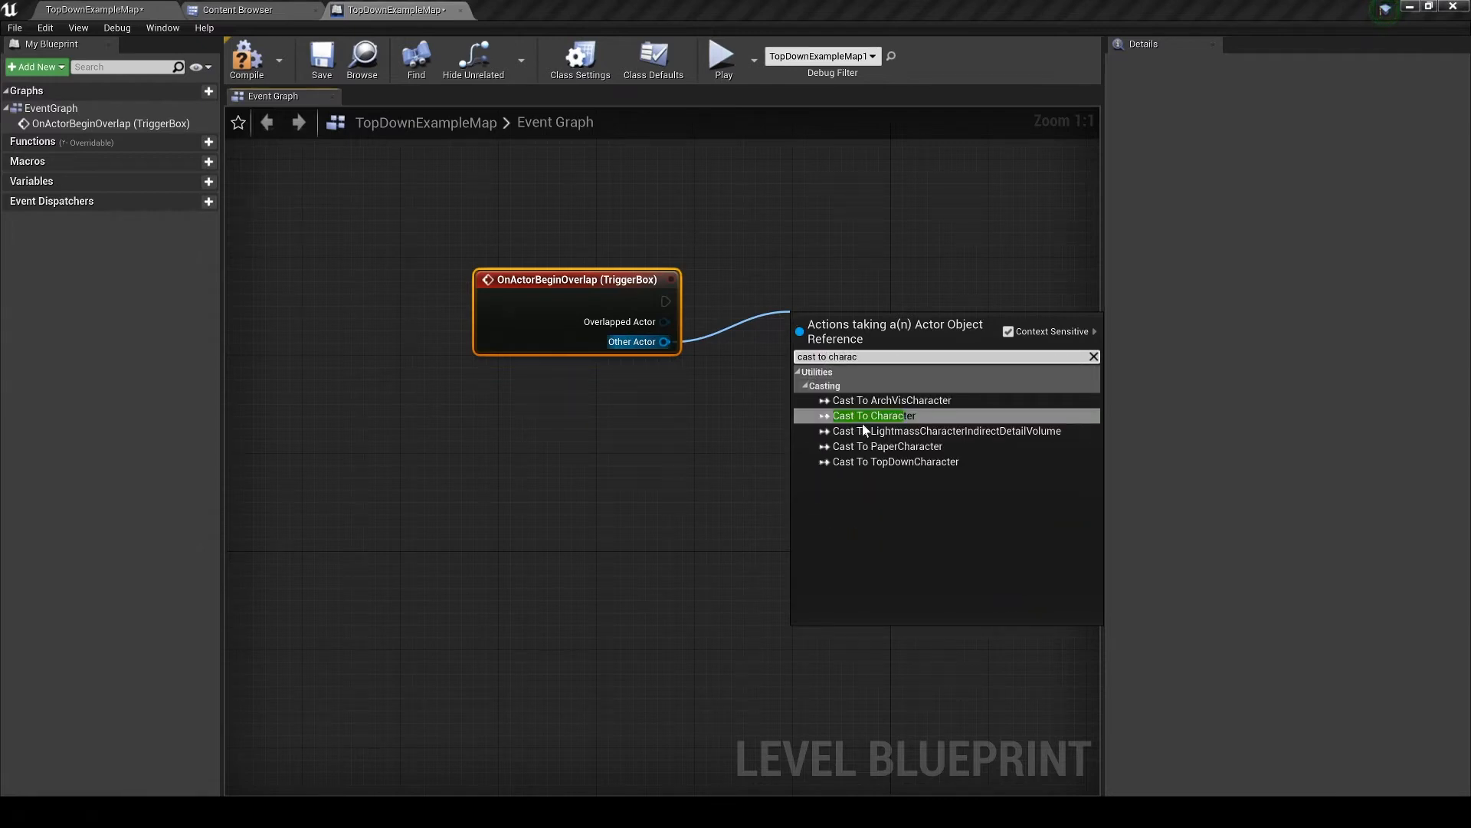
click(929, 463)
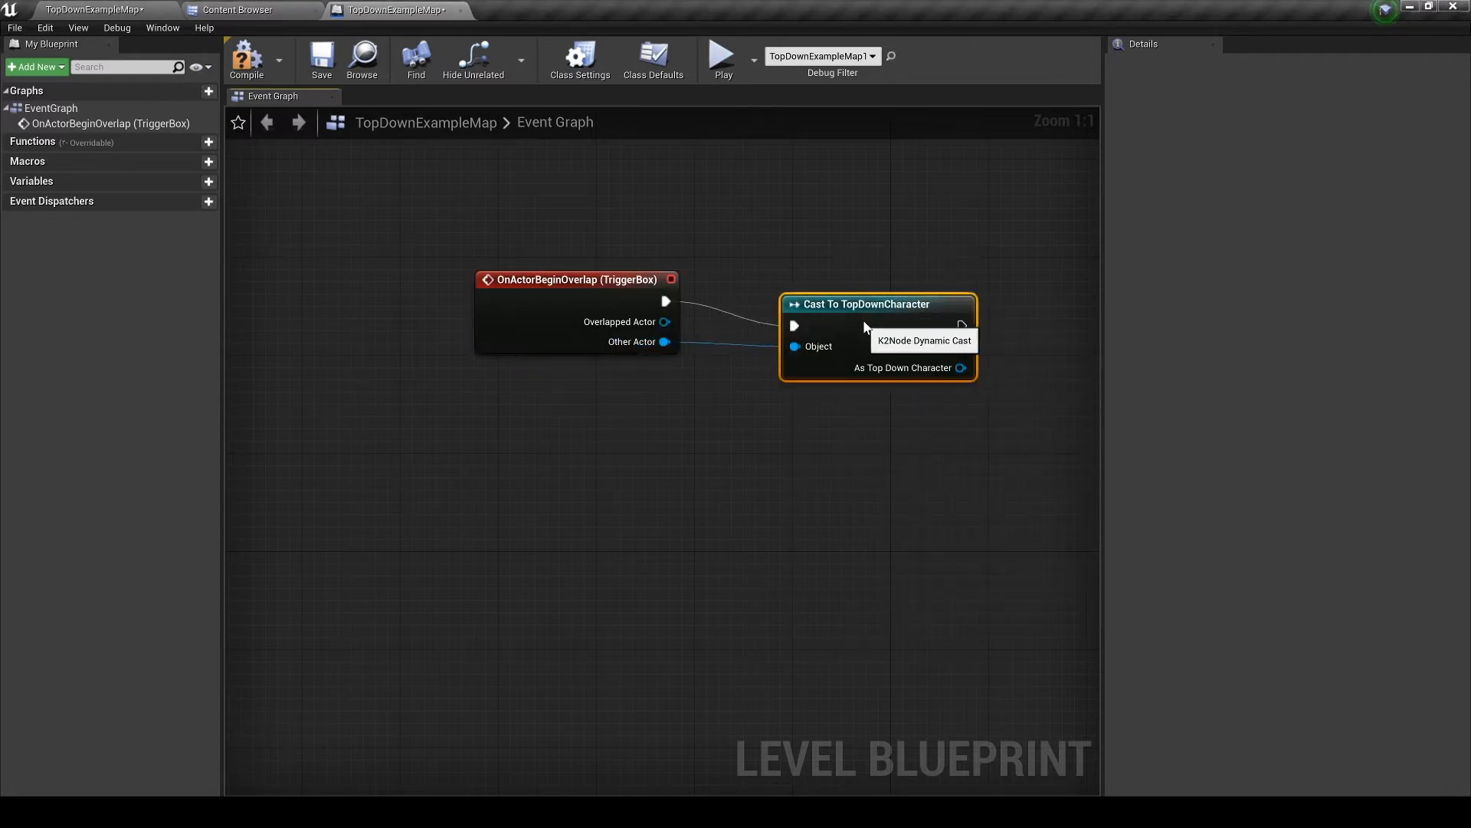
Inspect the player character in the level to check its class, and return to the Level Blueprint.
click(92, 8)
right_drag(649, 547, 583, 547)
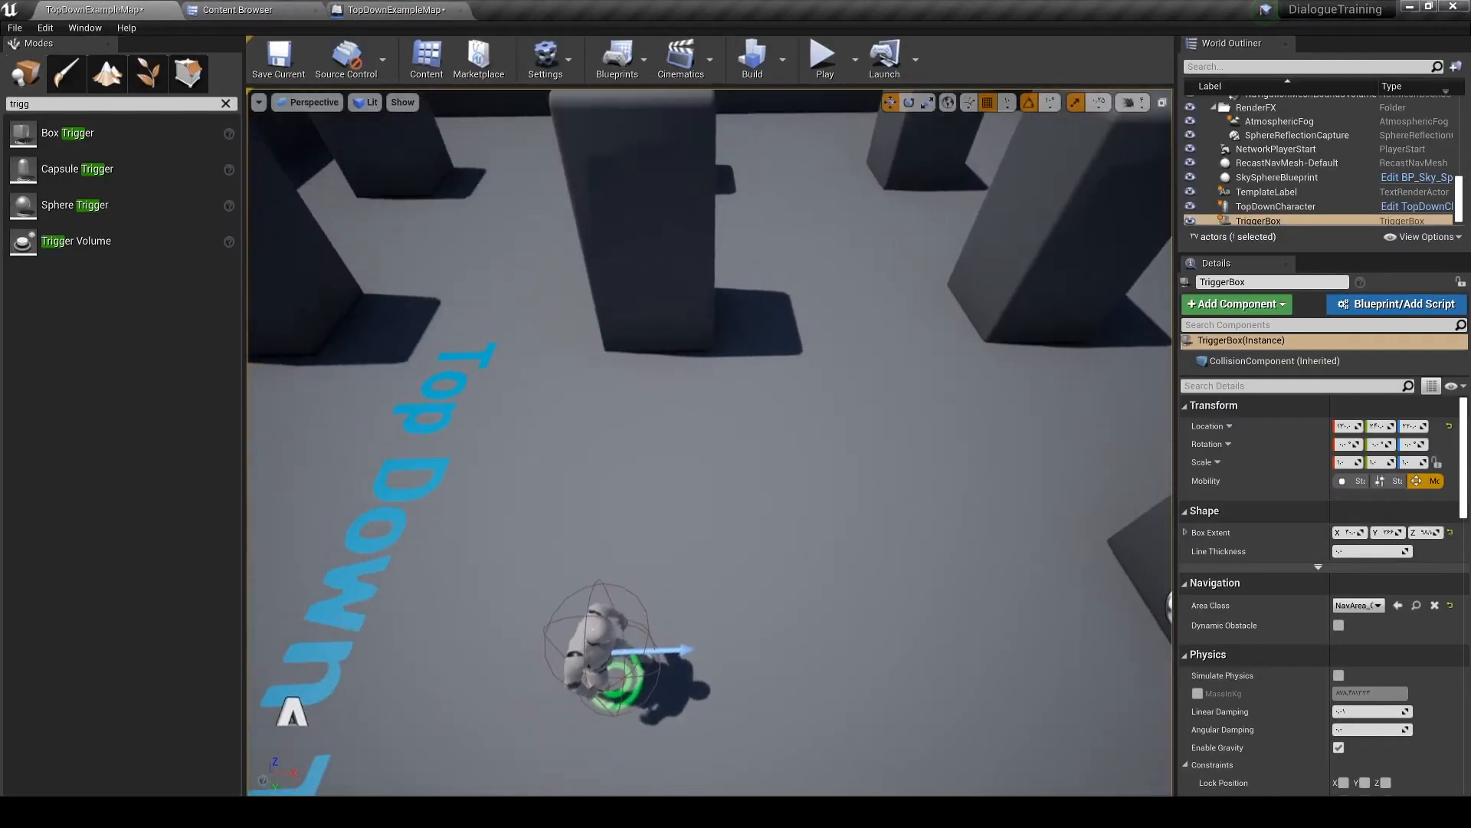
click(607, 644)
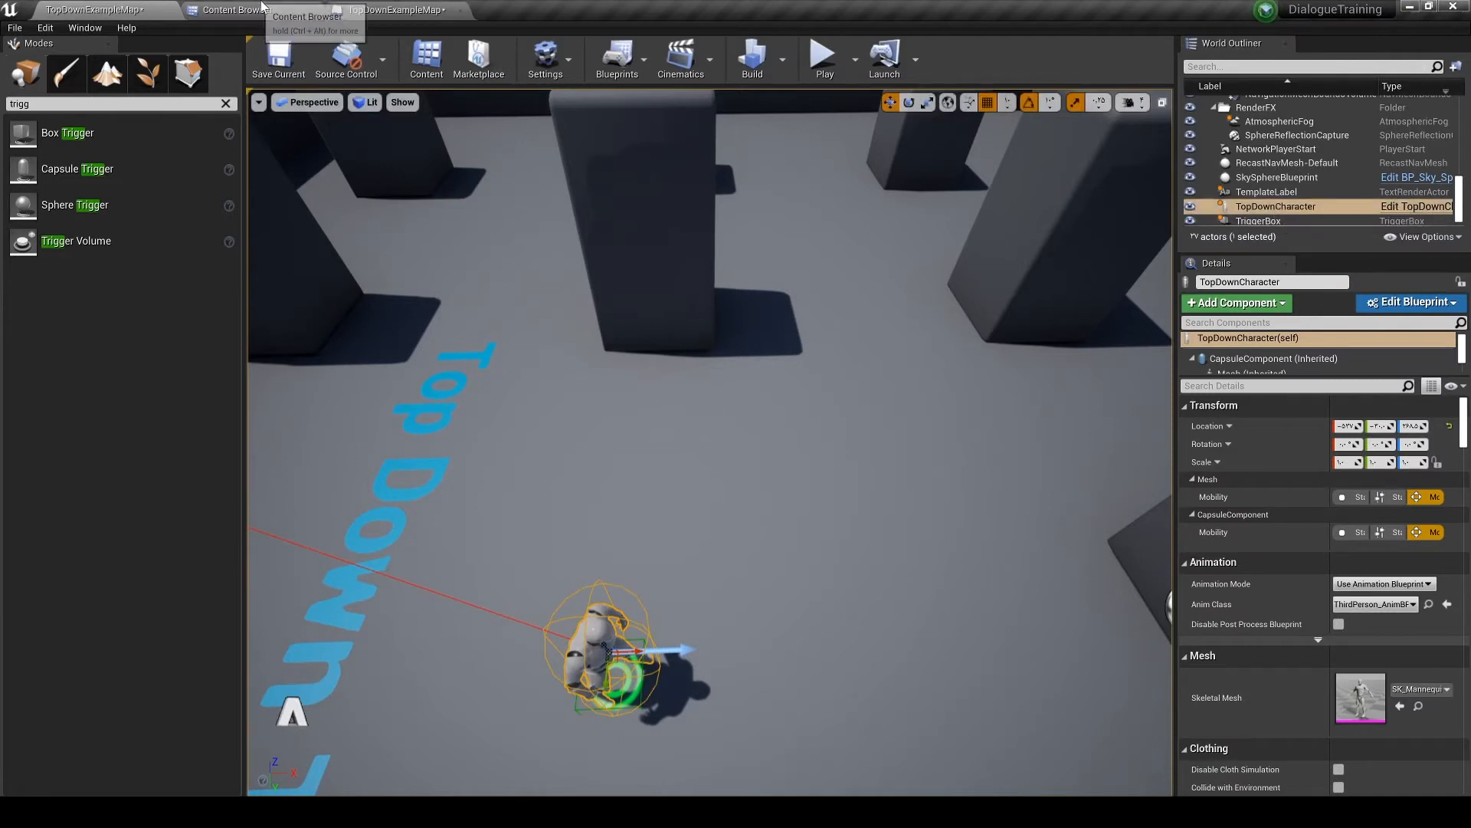
click(396, 9)
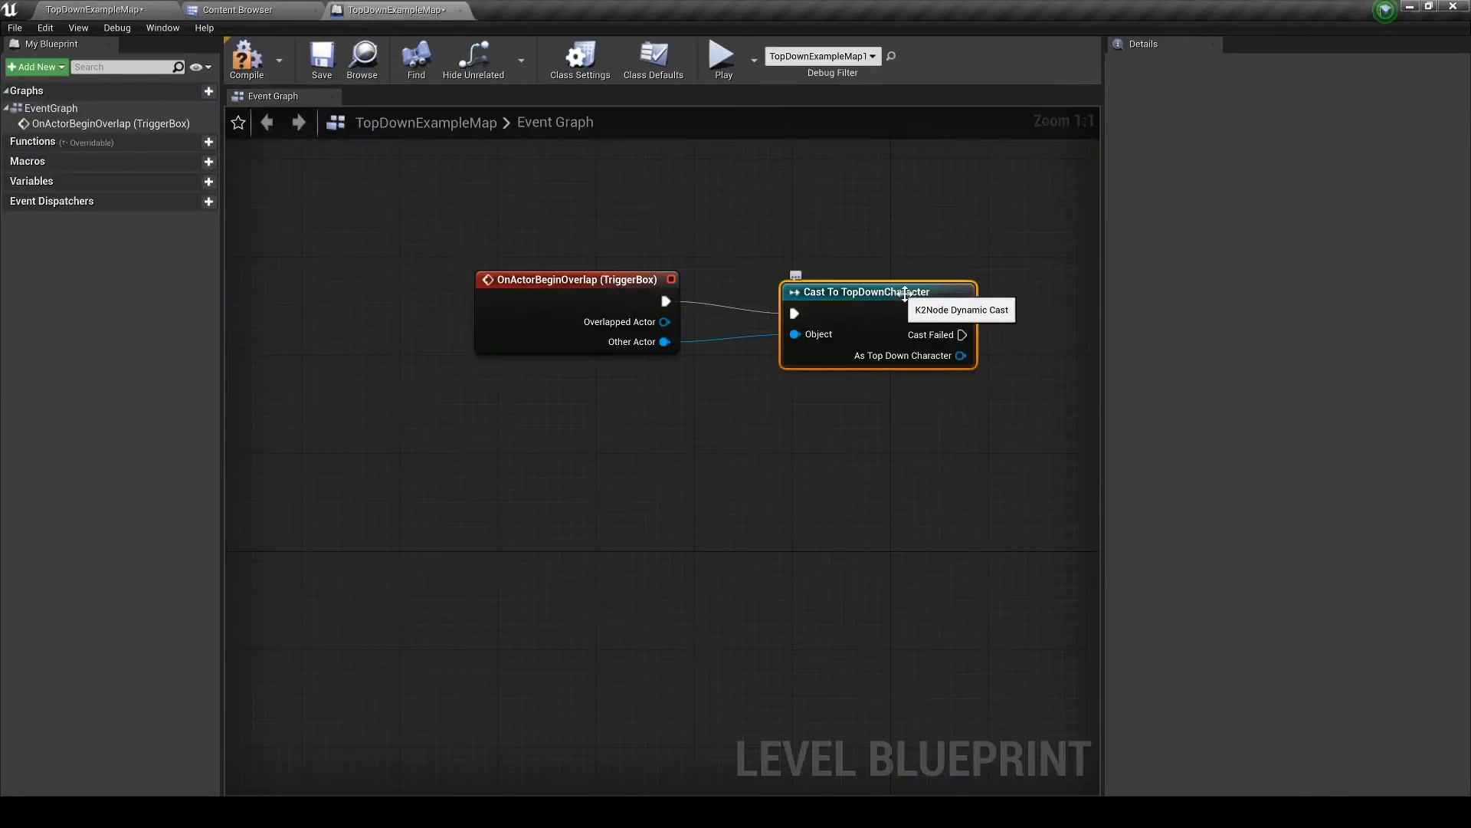
Add a Do Once node executed from the success output of the Cast To TopDownCharacter node.
right_drag(1018, 417, 804, 423)
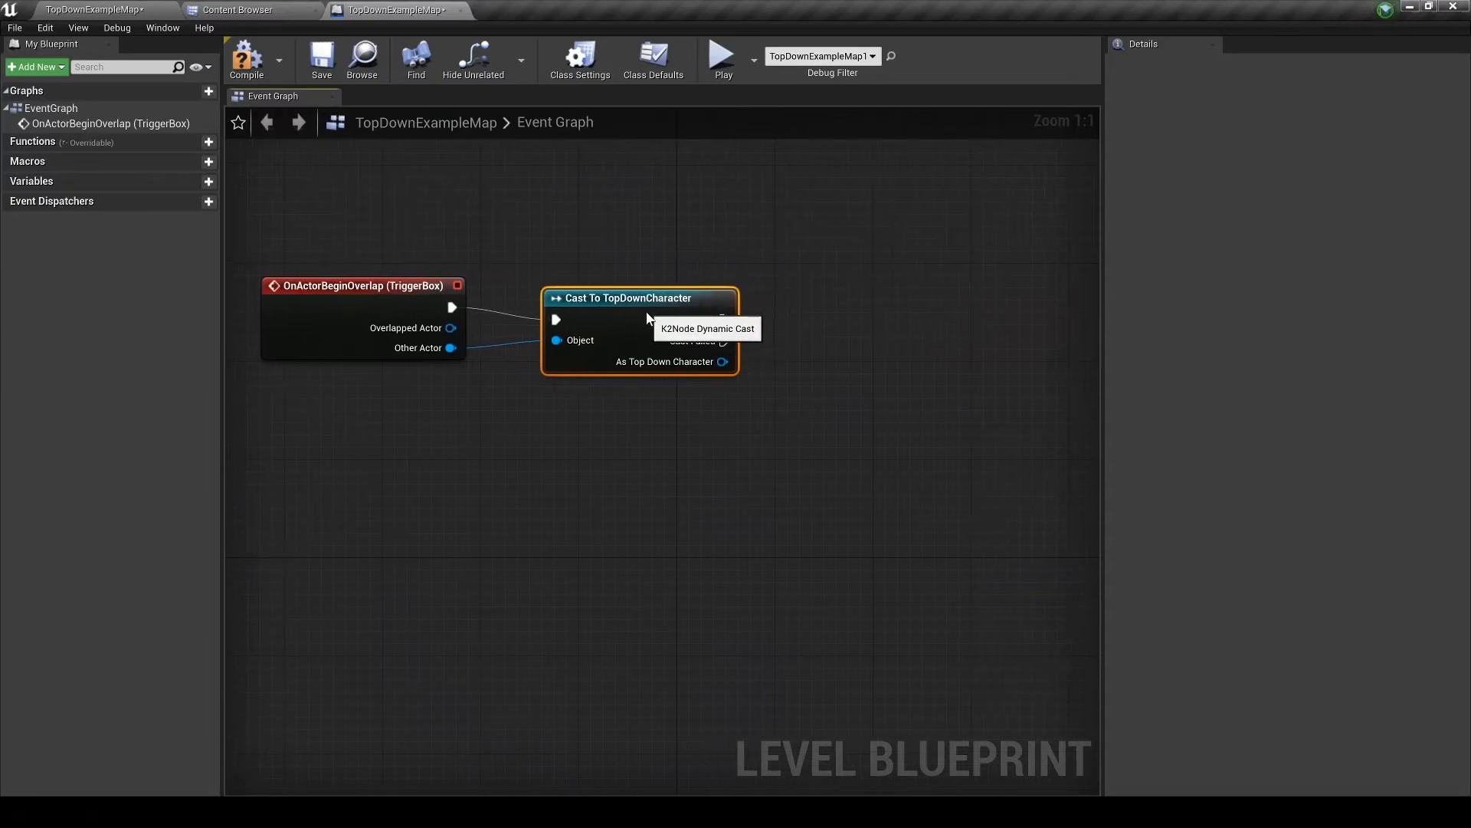
drag(723, 319, 799, 314)
text(do o)
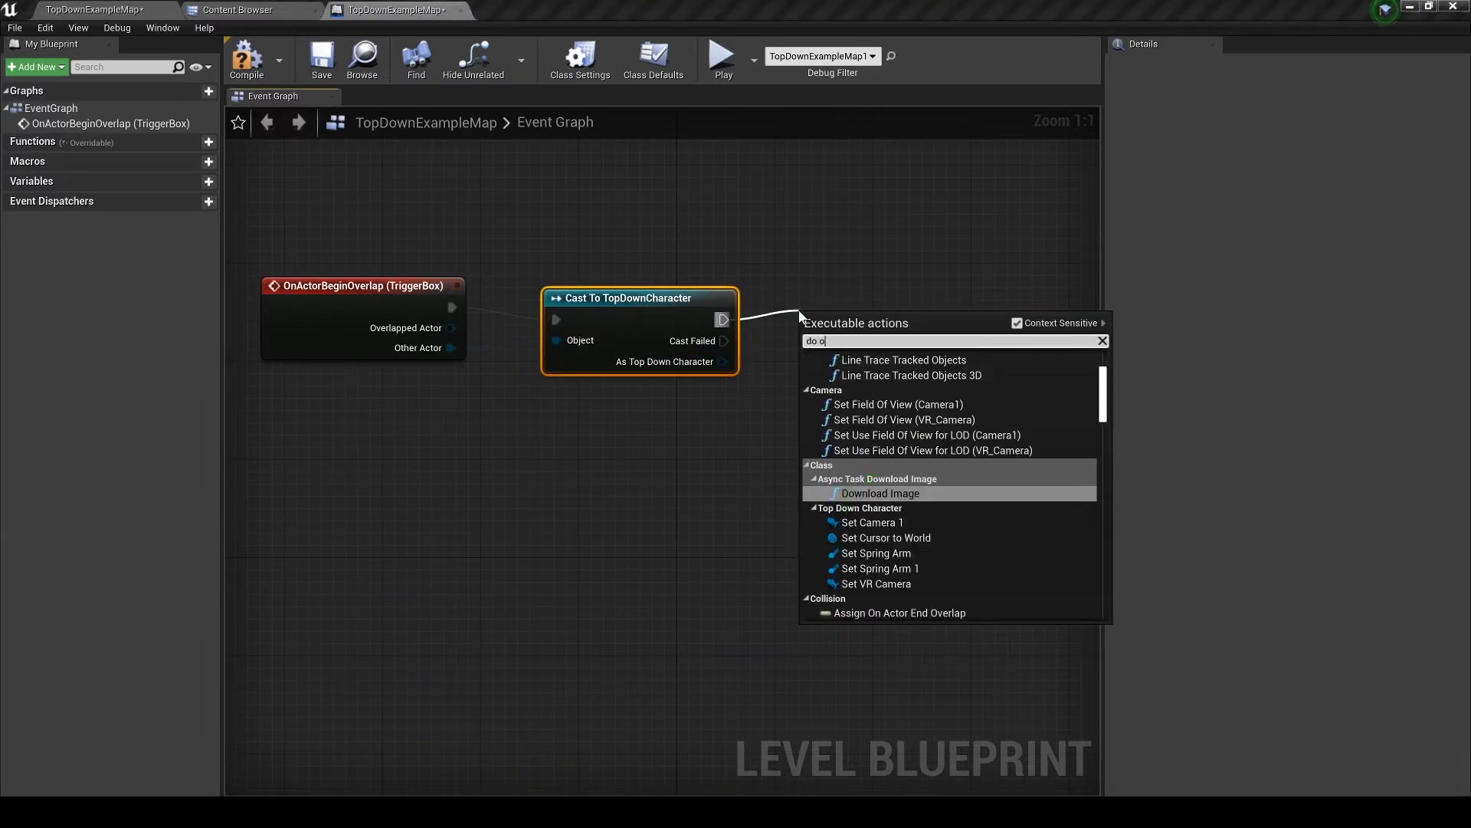
text(nce)
key(Return)
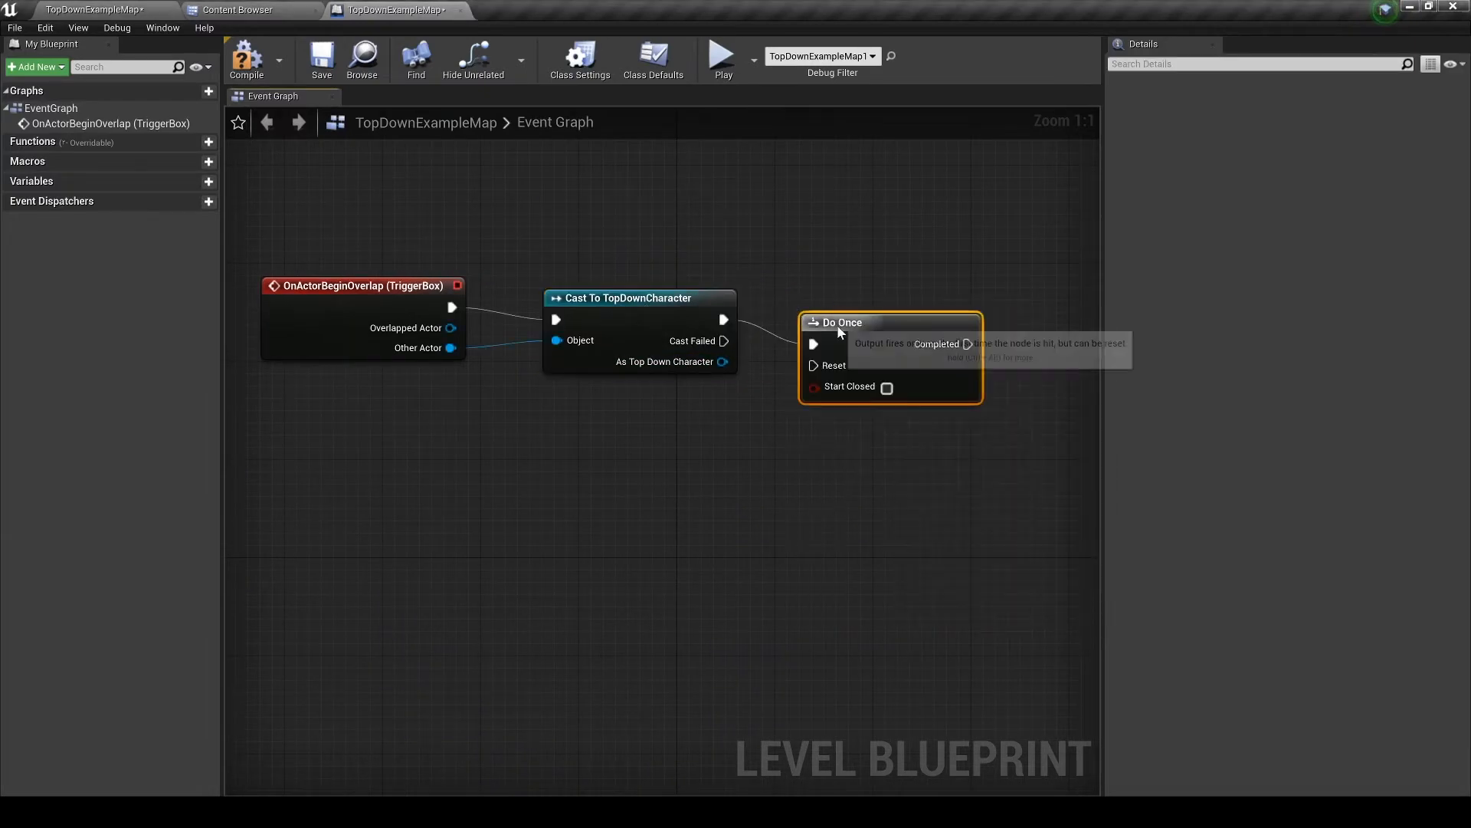
Add a Spawn Sound Attached node driven by Do Once's Completed output and align it with the Do Once node.
right_drag(1067, 440, 726, 464)
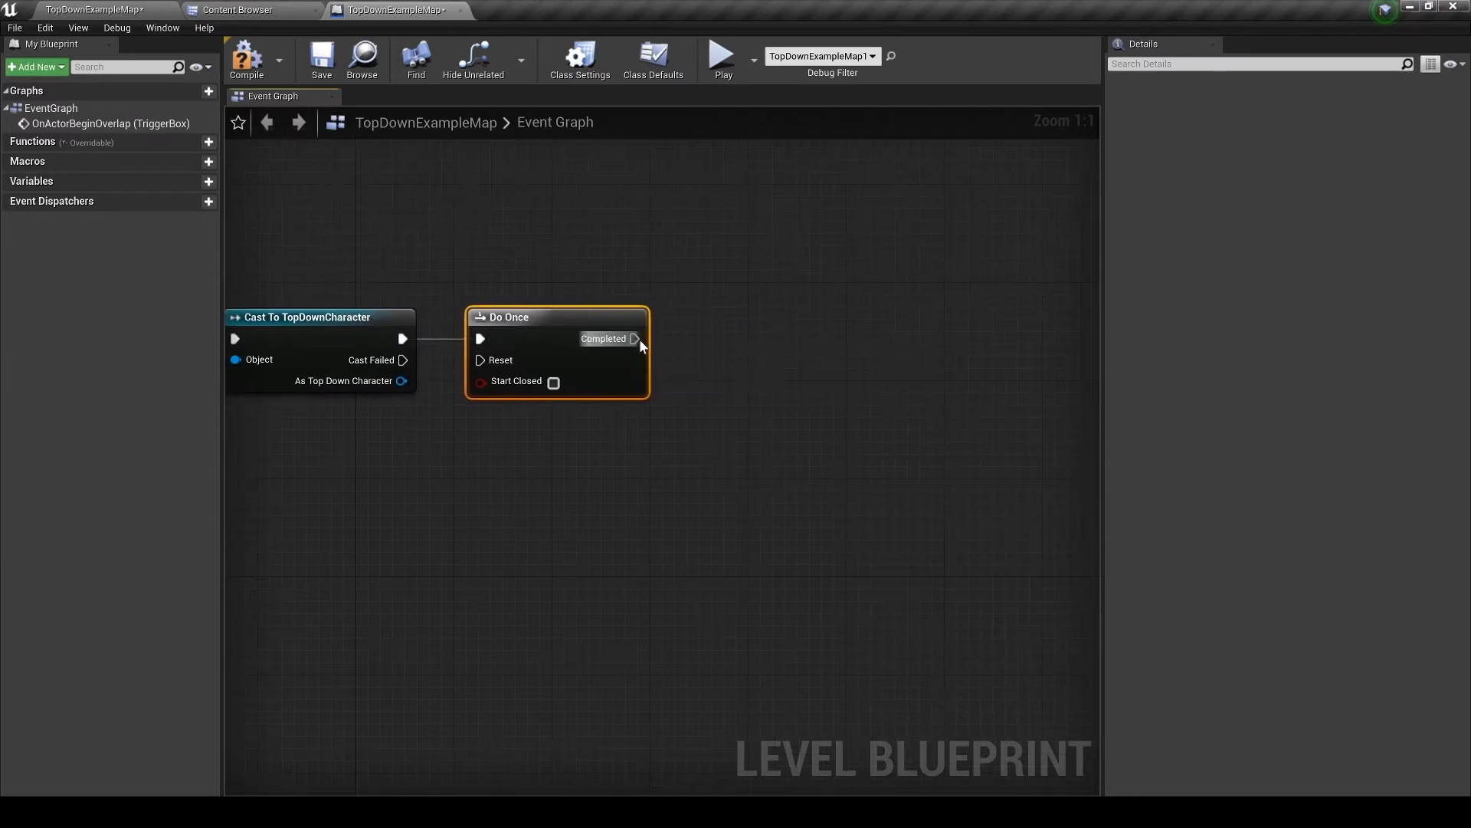
drag(636, 339, 934, 332)
text(spawn audi)
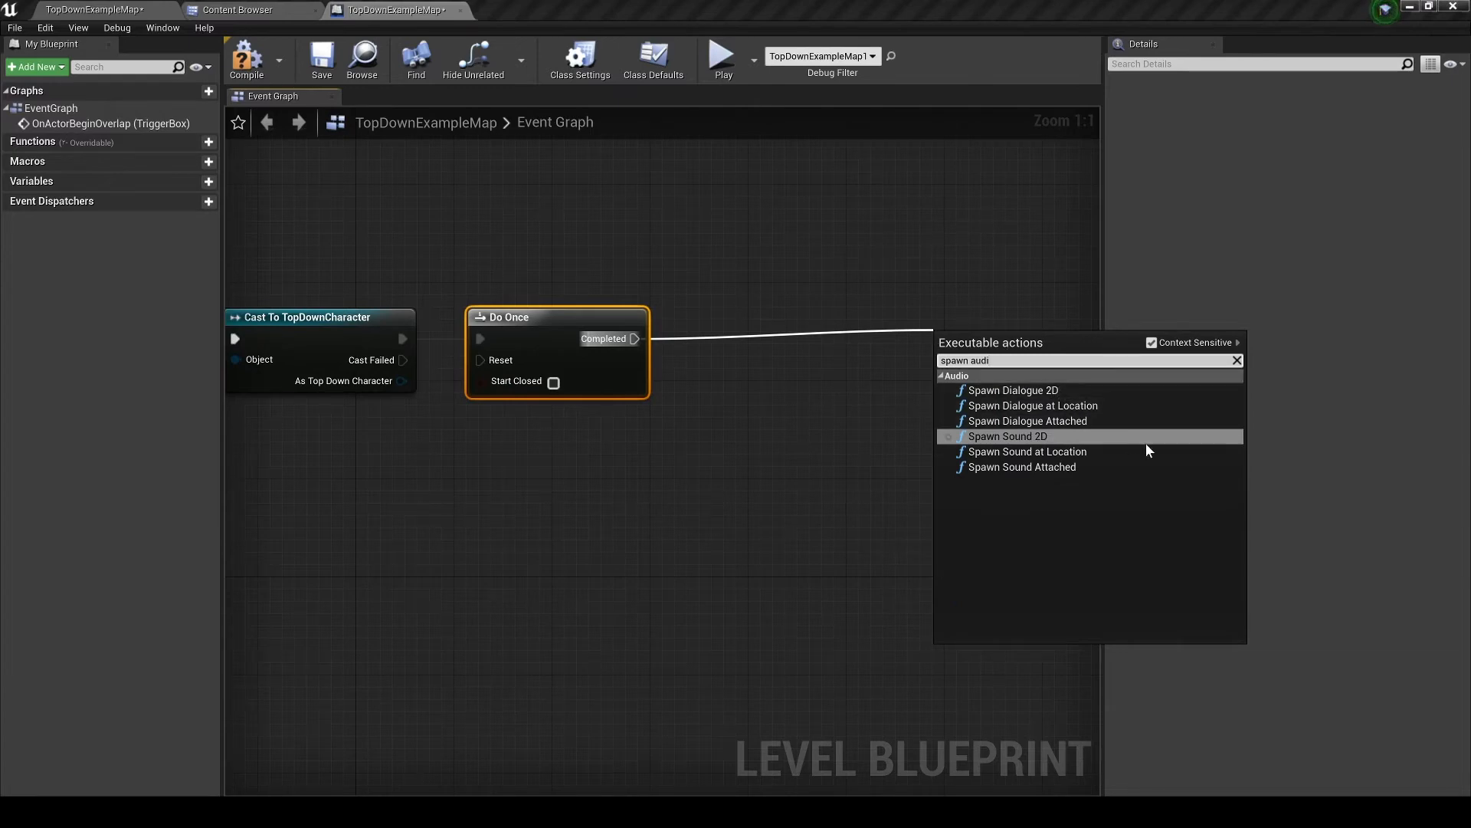
click(1020, 467)
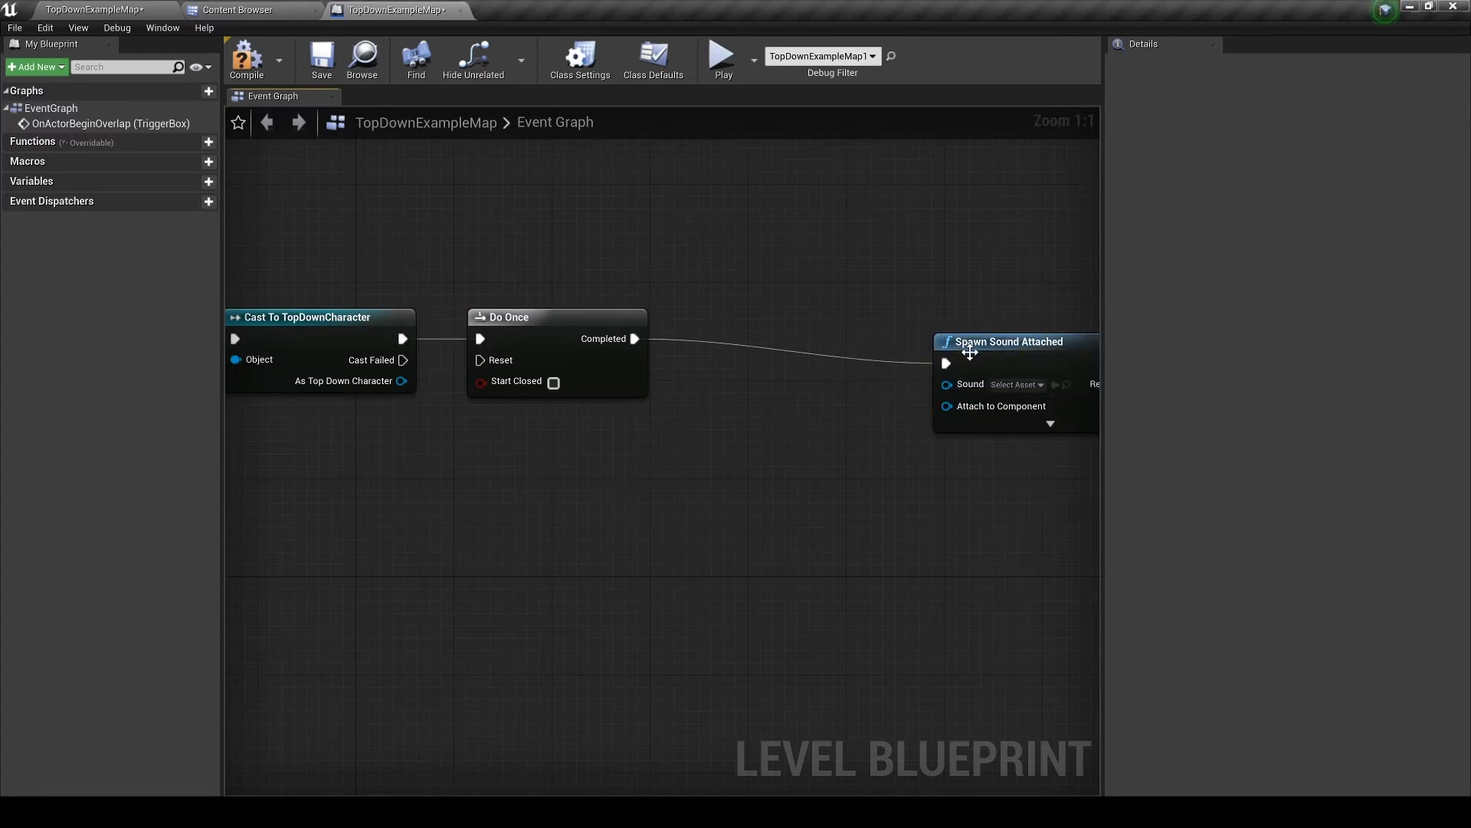
drag(969, 351, 945, 326)
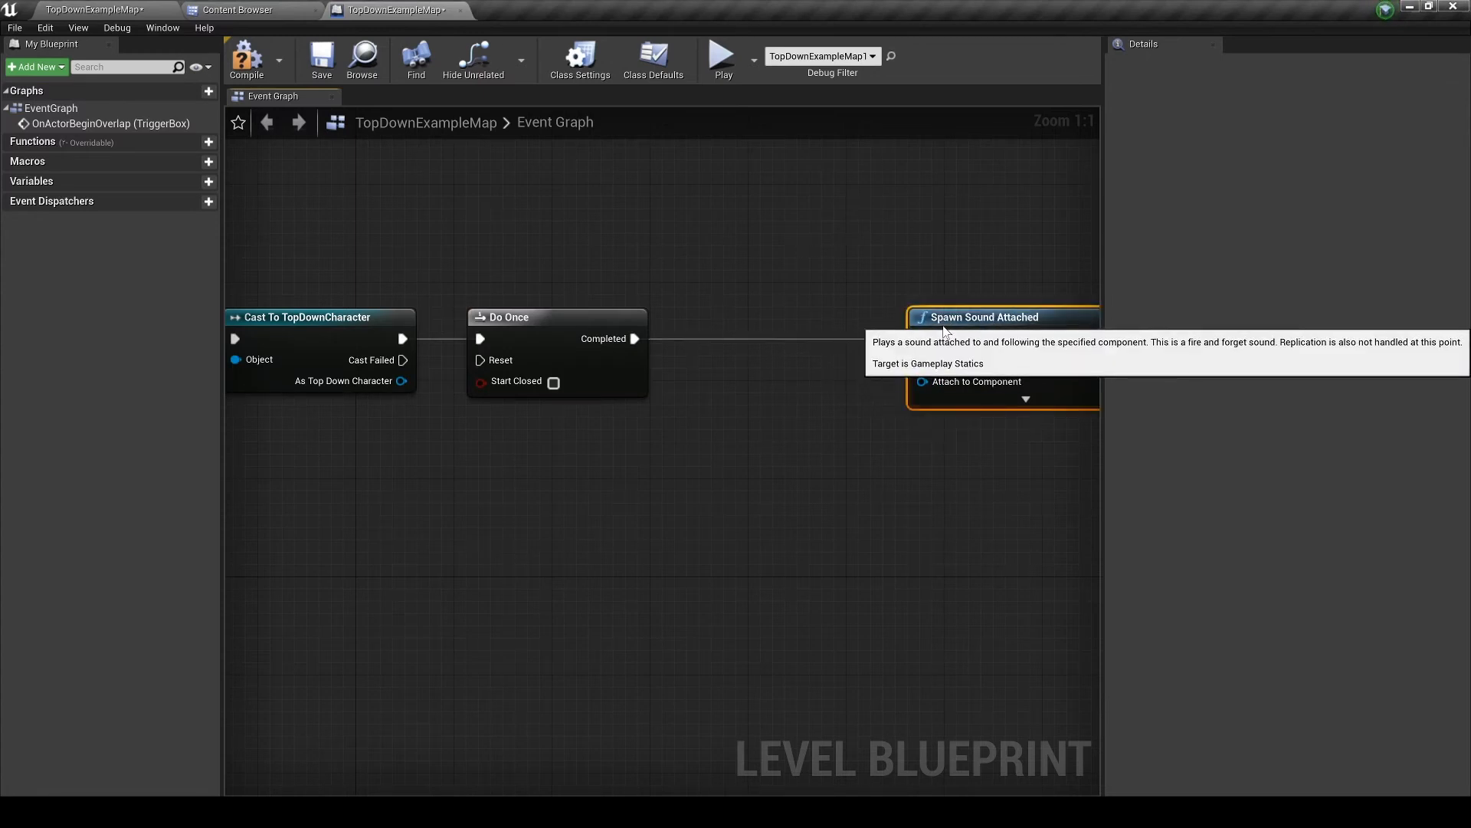
Assign the S_SimpleMonologue asset from the Monologues folder as the Sound of the Spawn Sound Attached node.
click(230, 9)
click(429, 166)
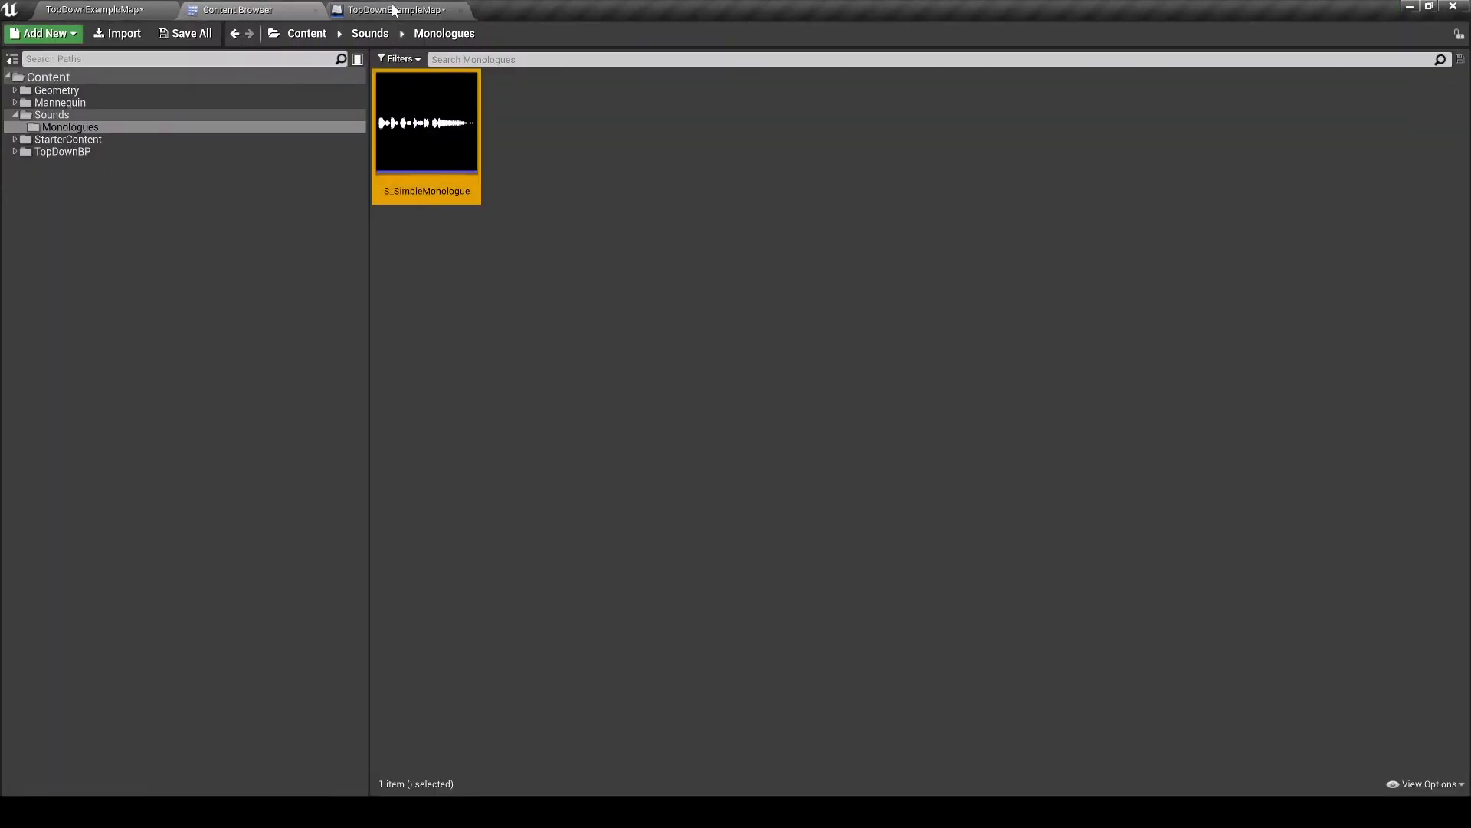
click(396, 9)
click(1023, 370)
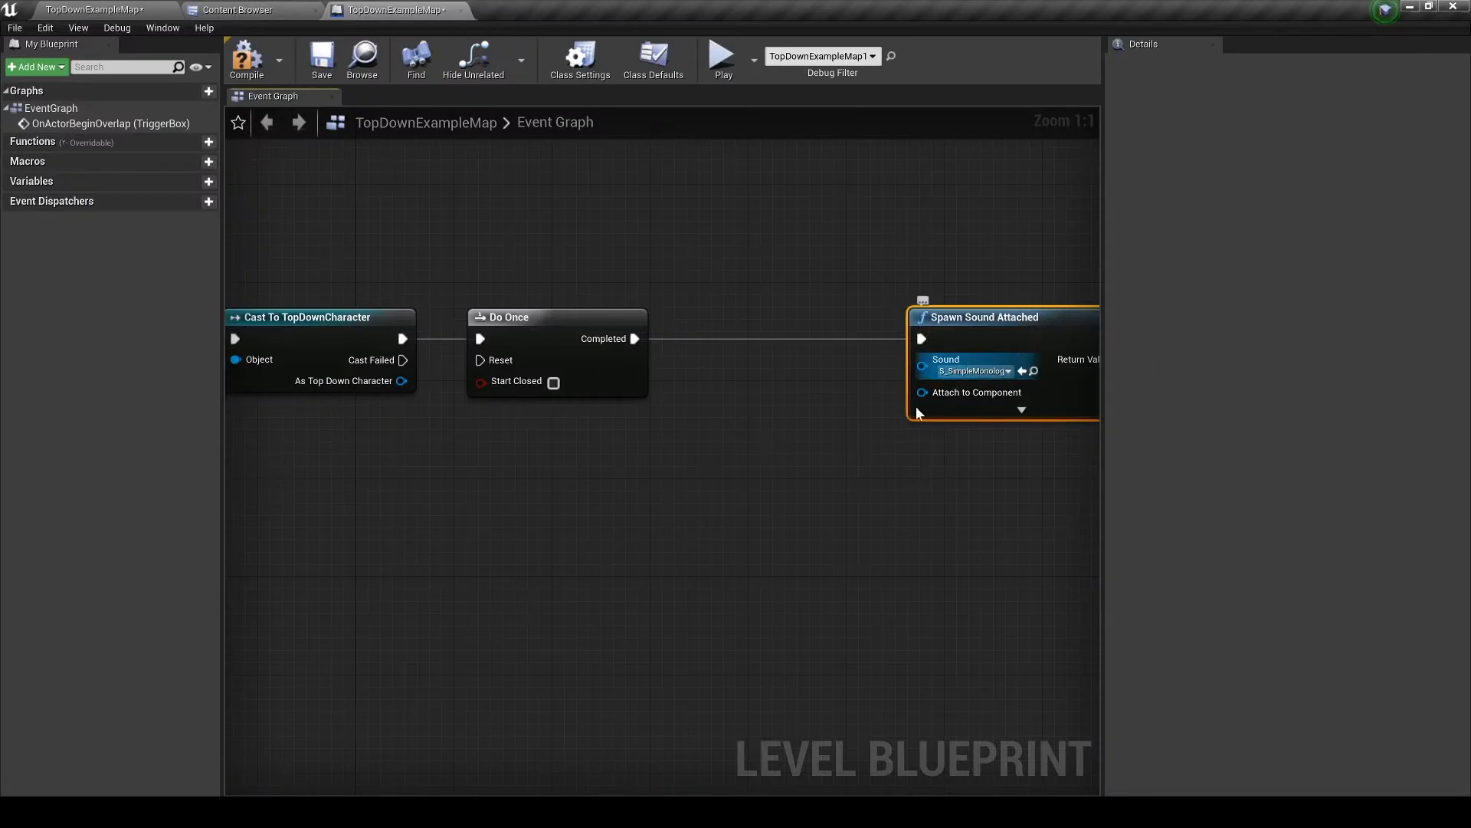
Get the Root Component from As Top Down Character, connect it to Attach to Component, and place its node below Do Once.
right_drag(717, 444, 867, 416)
drag(555, 348, 697, 401)
text(get root)
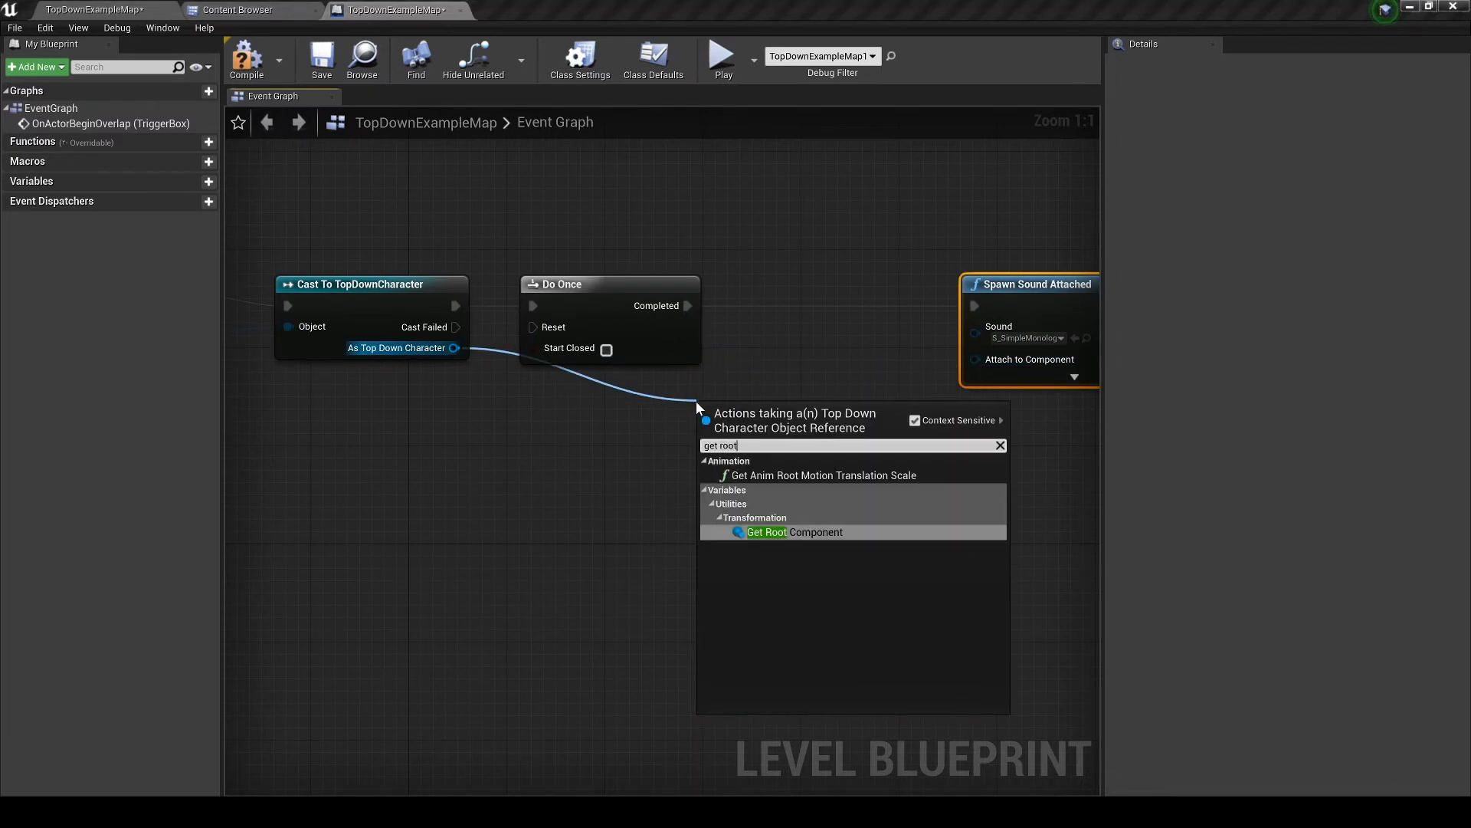
click(797, 532)
drag(849, 410, 975, 360)
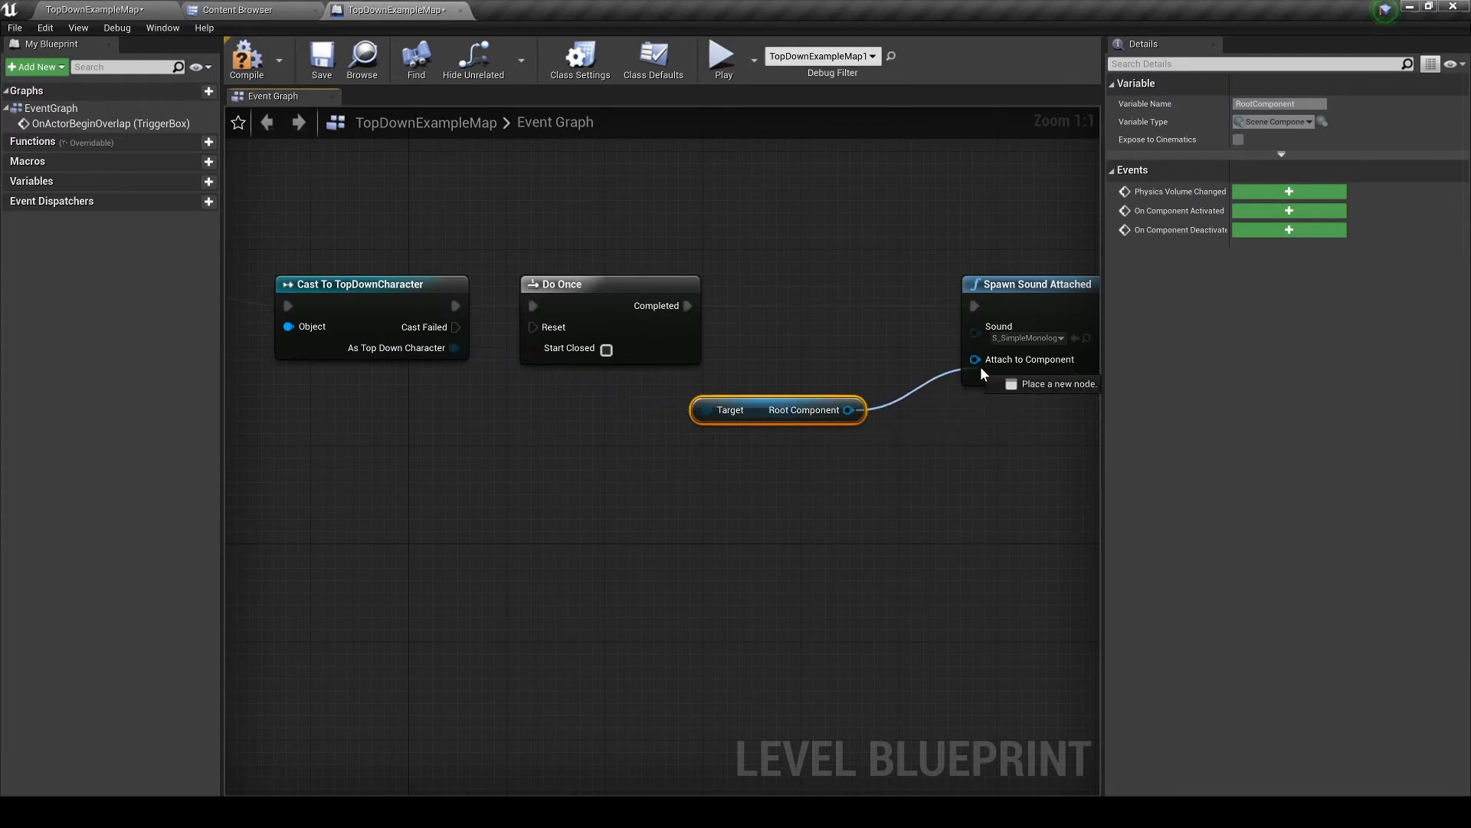
drag(762, 410, 605, 412)
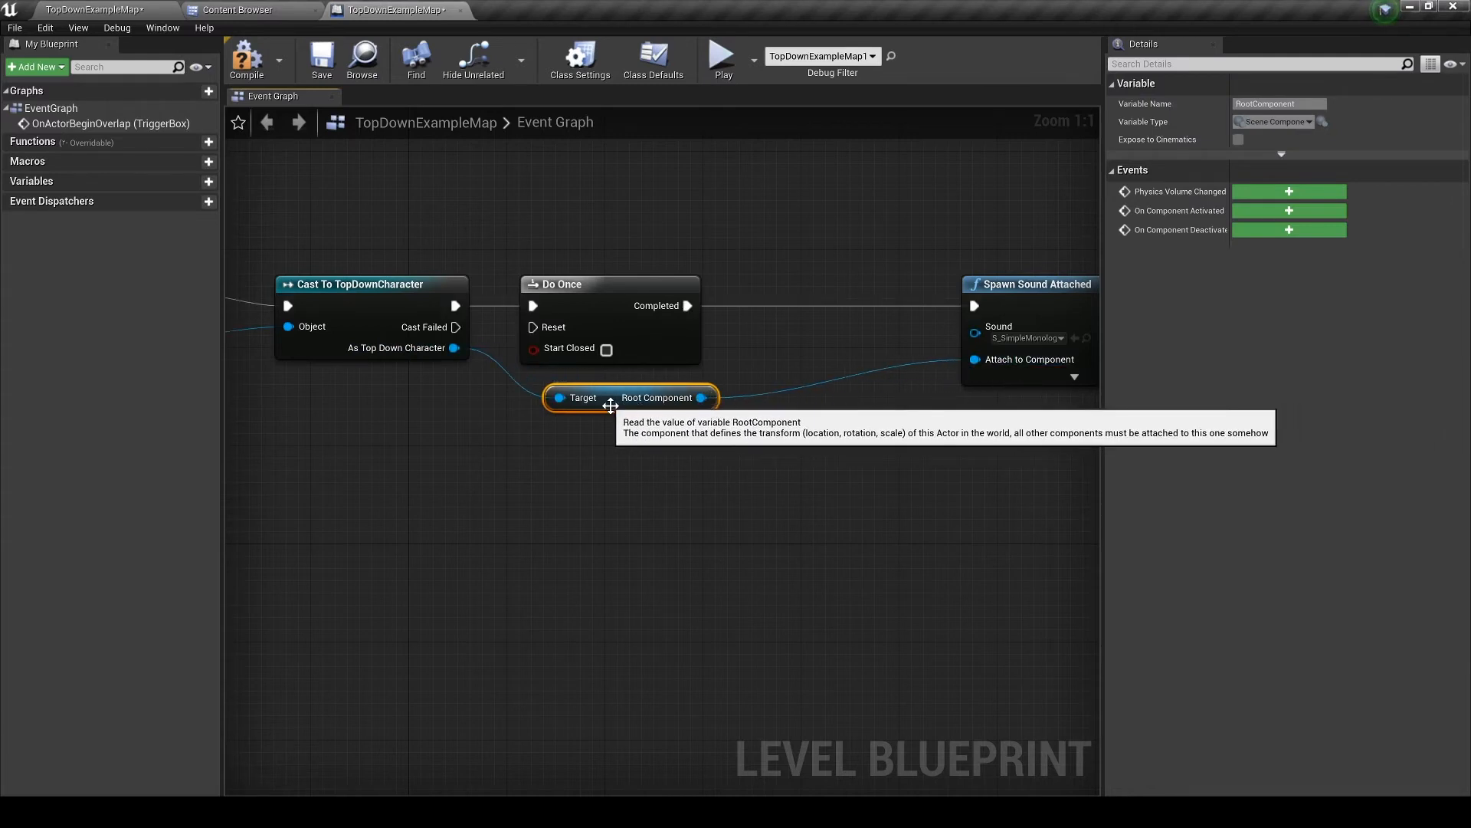
Compile and save the Level Blueprint, and play-test the level by walking the character around.
click(246, 59)
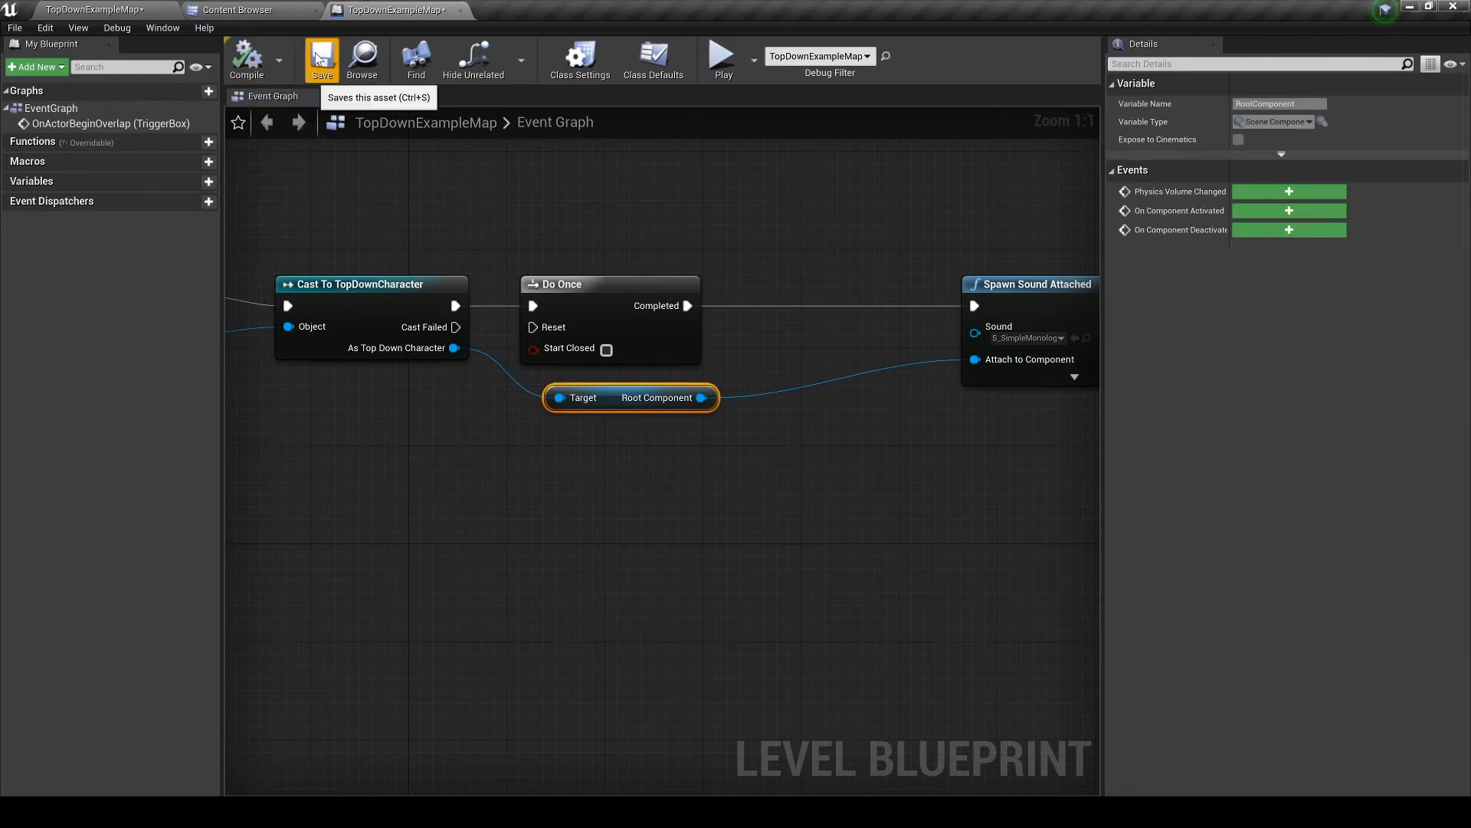
click(318, 58)
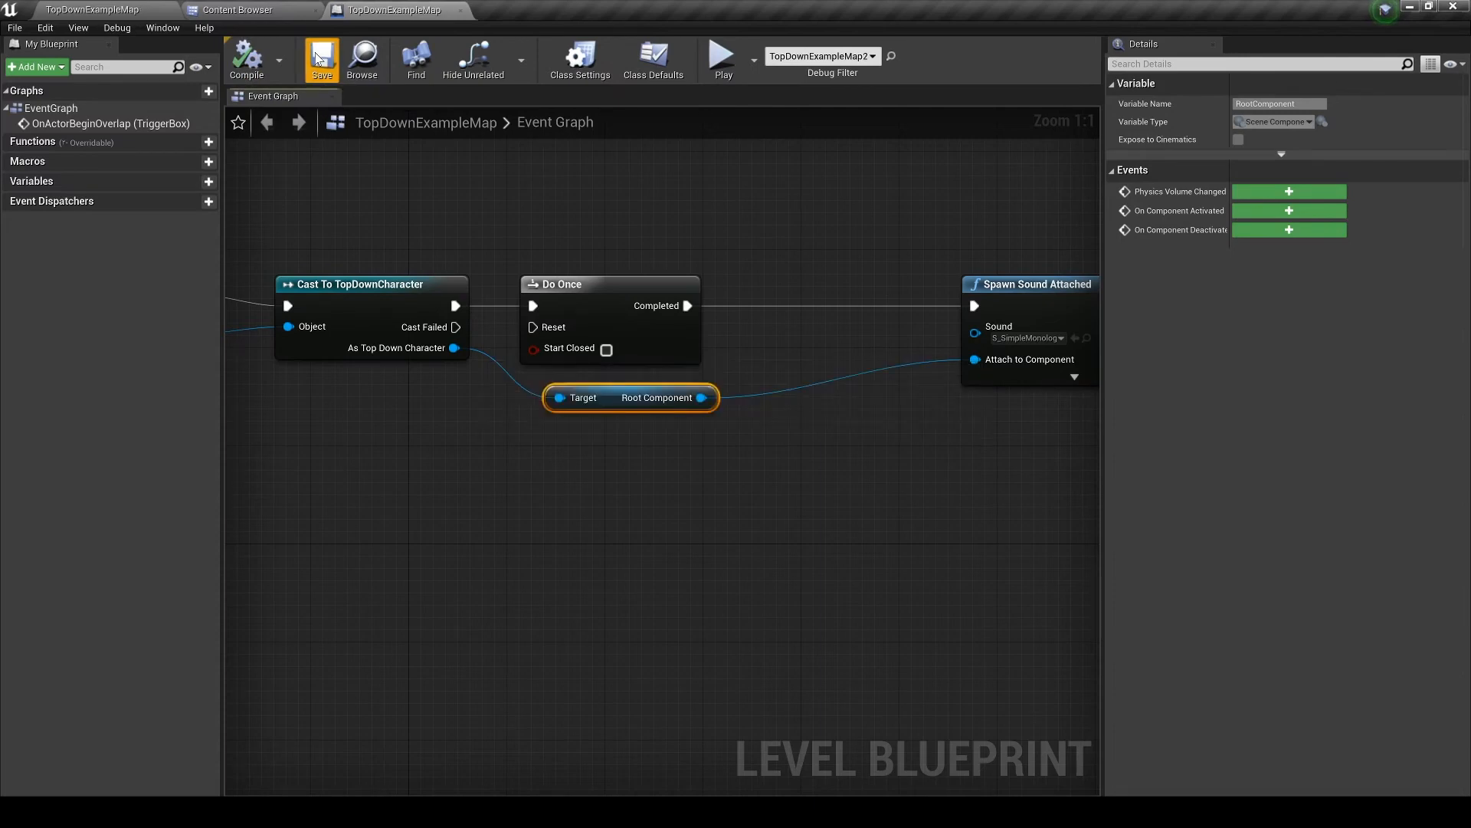
click(92, 9)
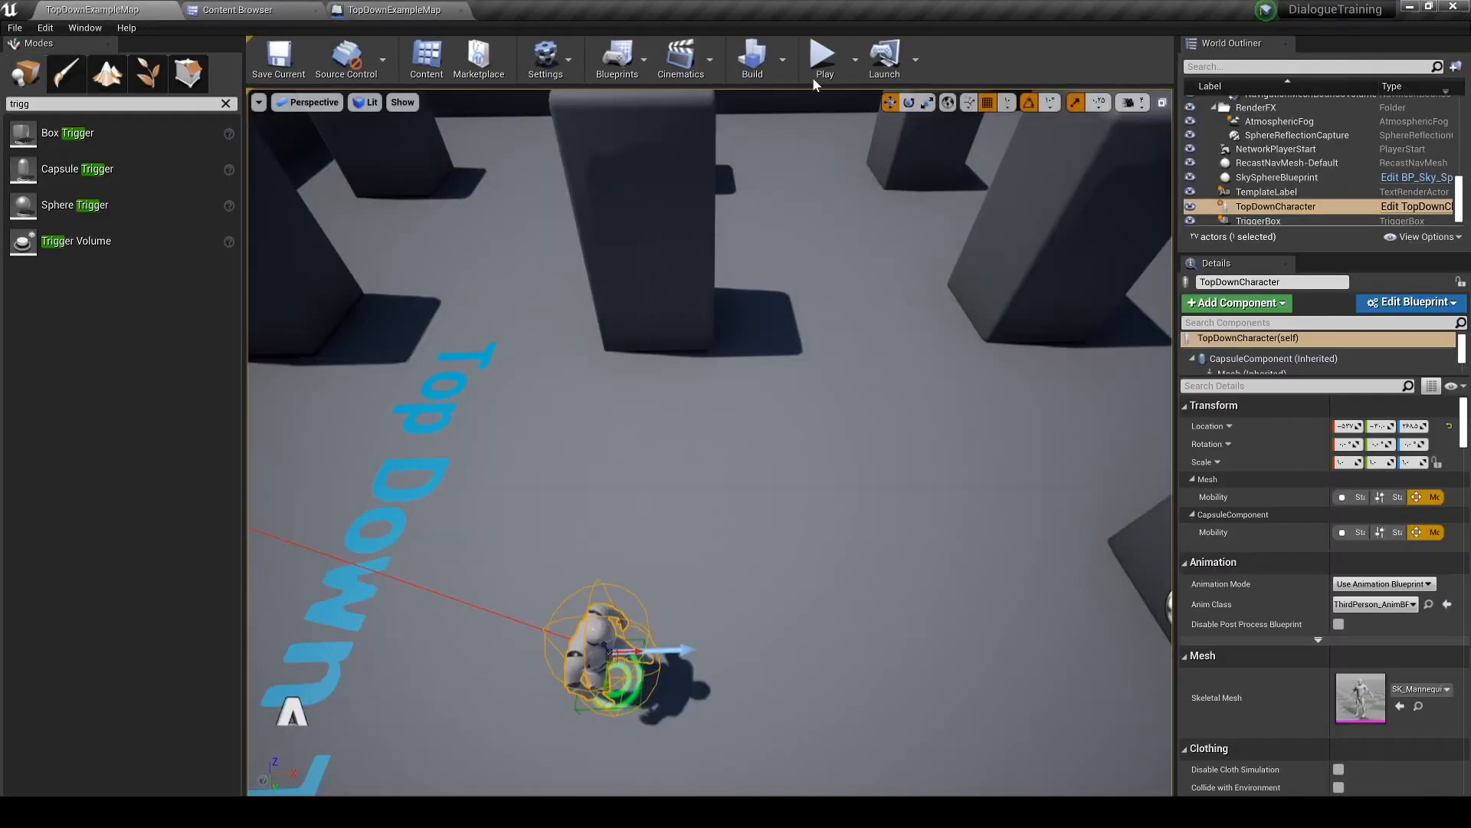
click(818, 61)
click(836, 306)
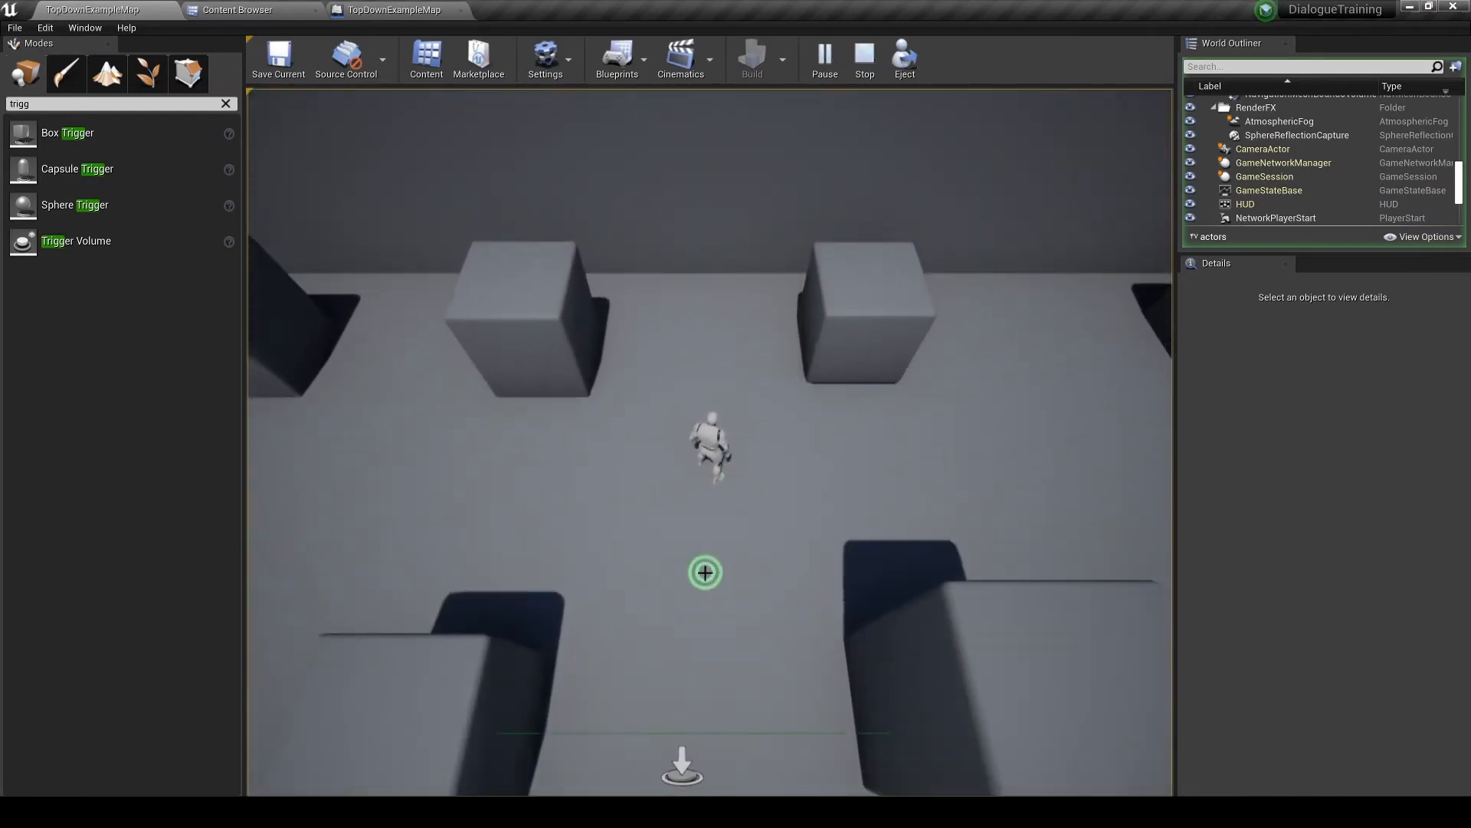
key(Escape)
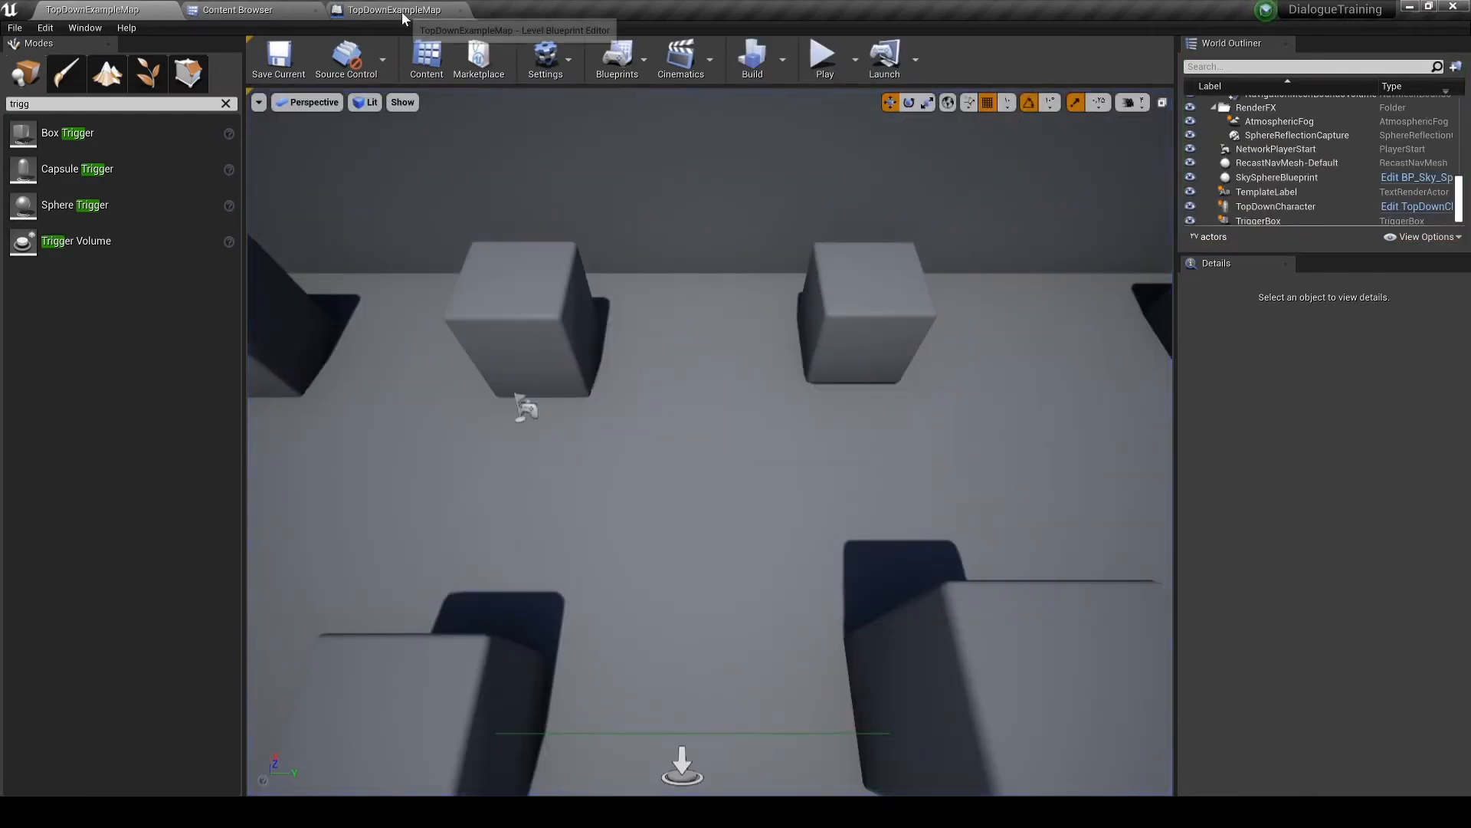
Add a subtitle reading "This is just a simple monologue" to the S_SimpleMonologue sound wave, and save and close the asset.
click(282, 10)
double_click(451, 167)
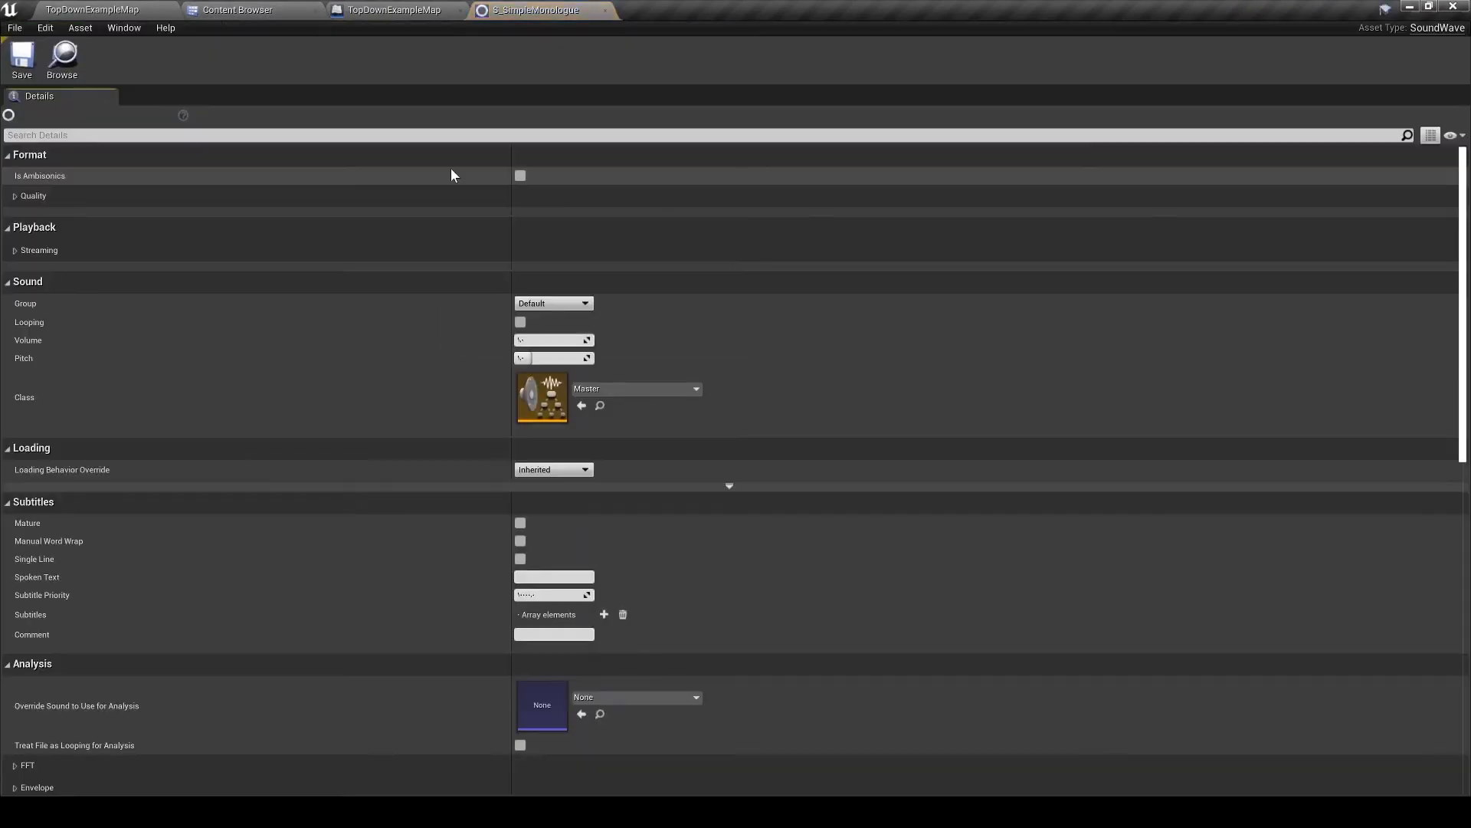
scroll(512, 300, down, 3)
scroll(513, 301, down, 3)
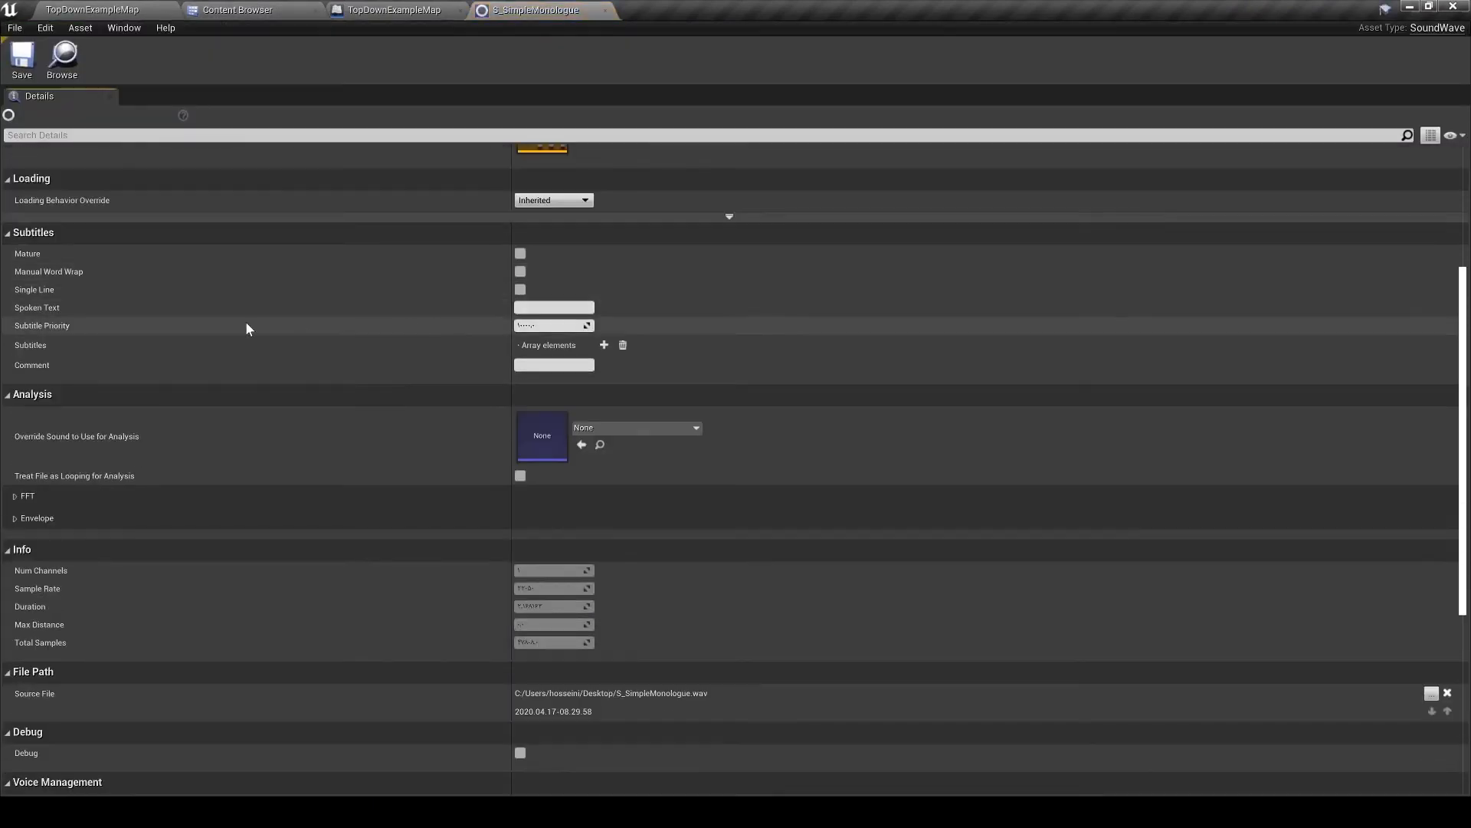
click(603, 345)
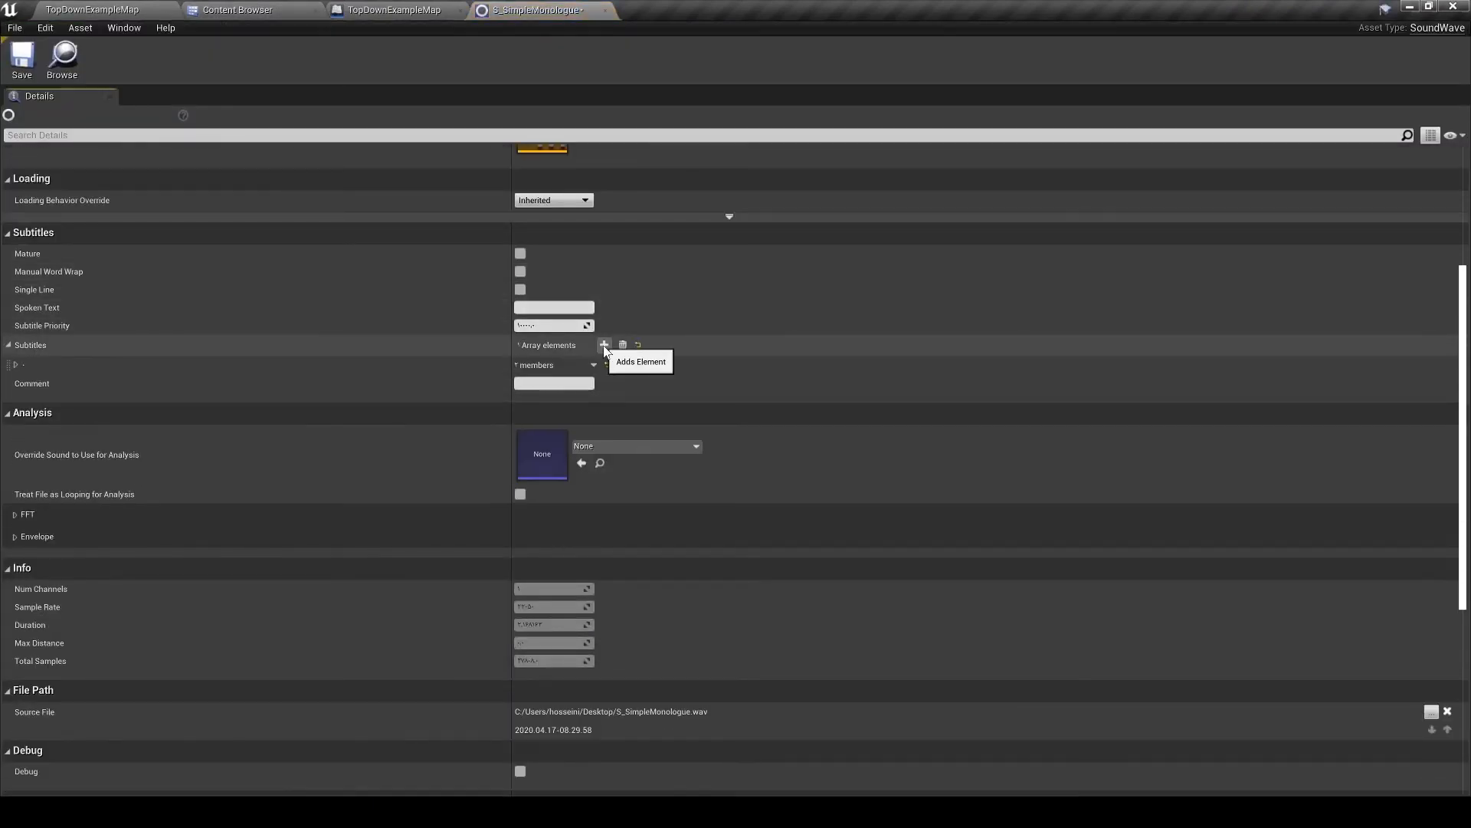
click(17, 366)
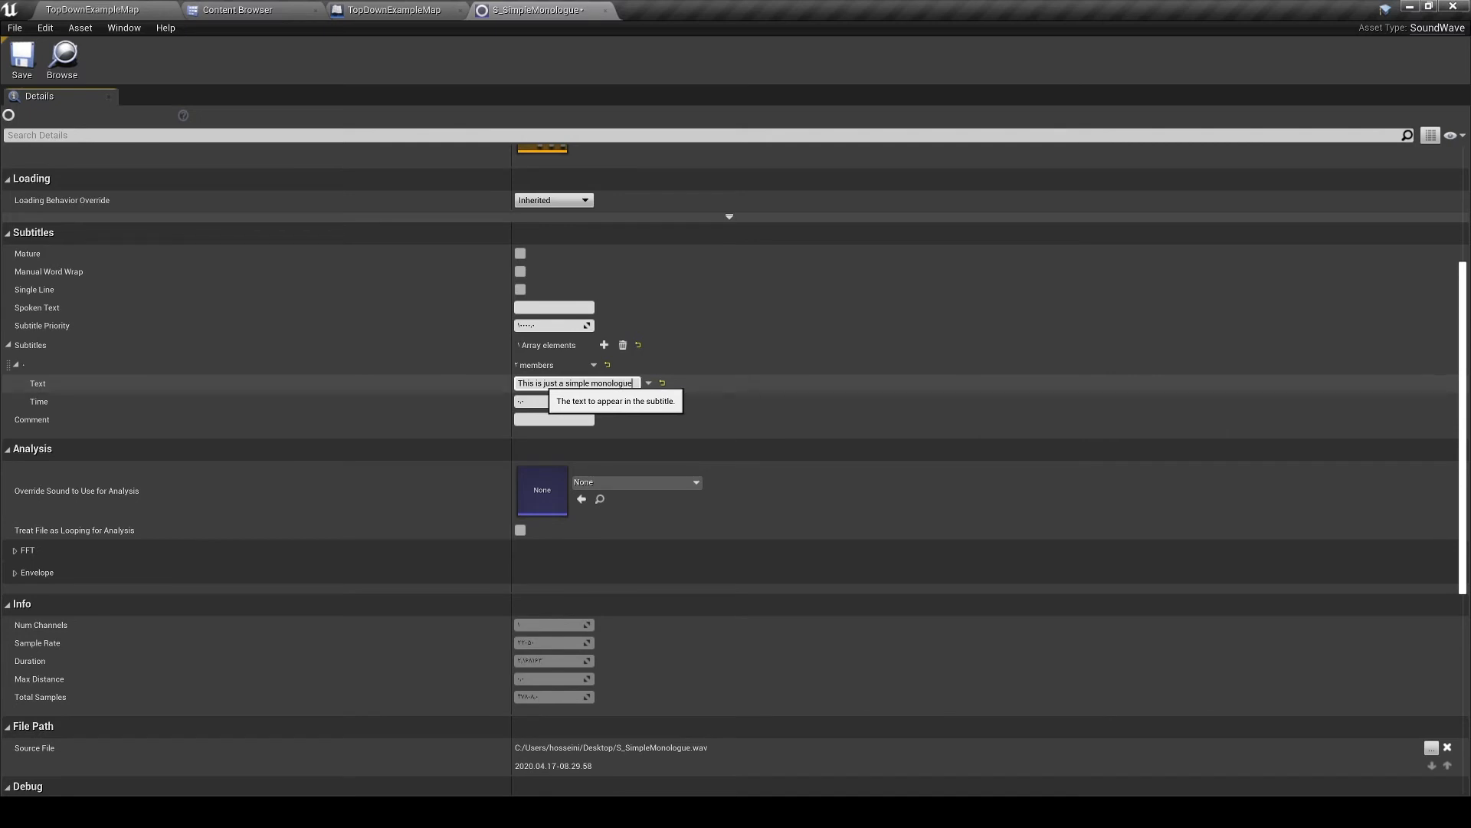
click(633, 382)
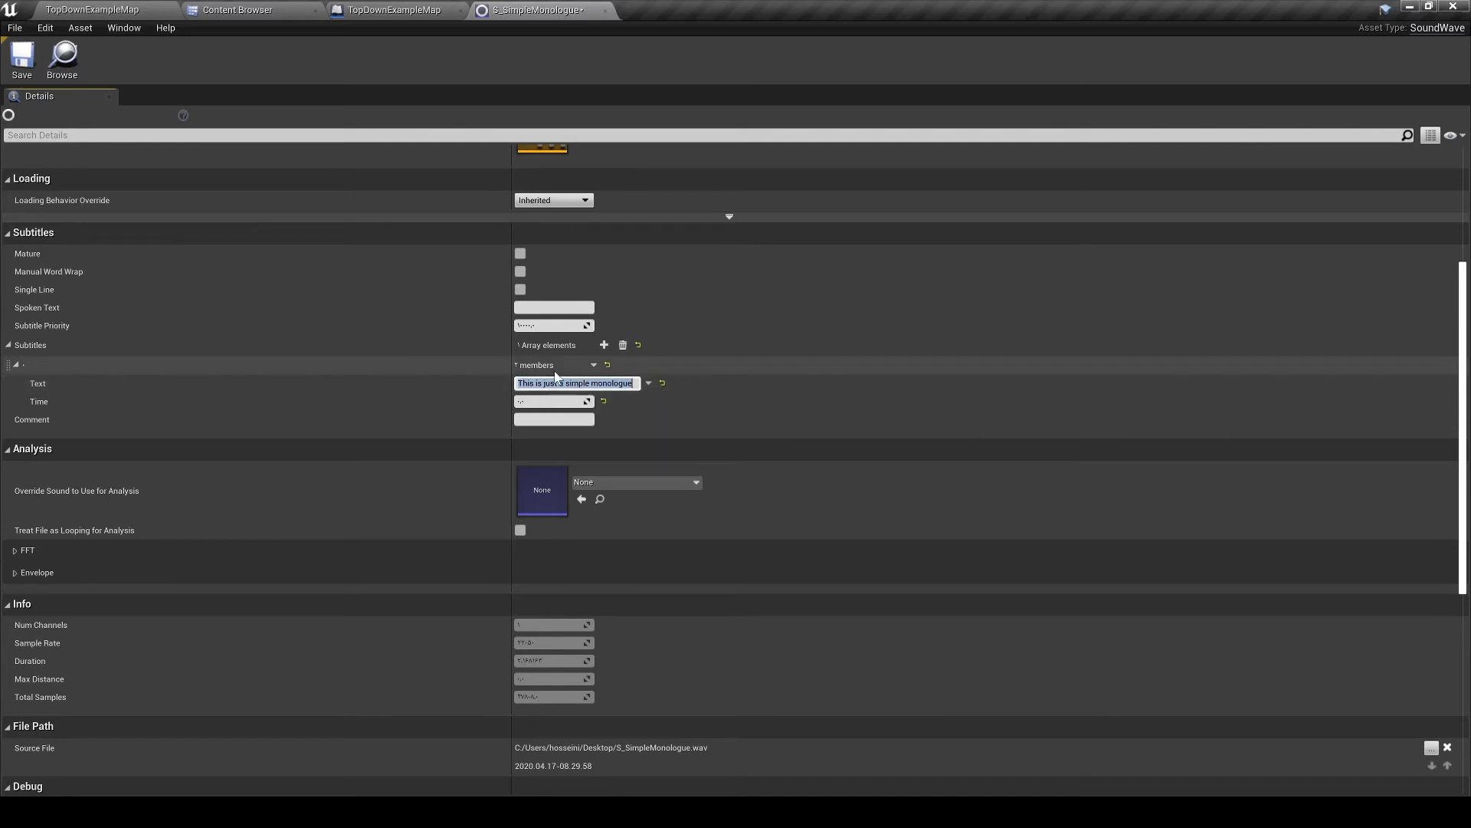
click(21, 58)
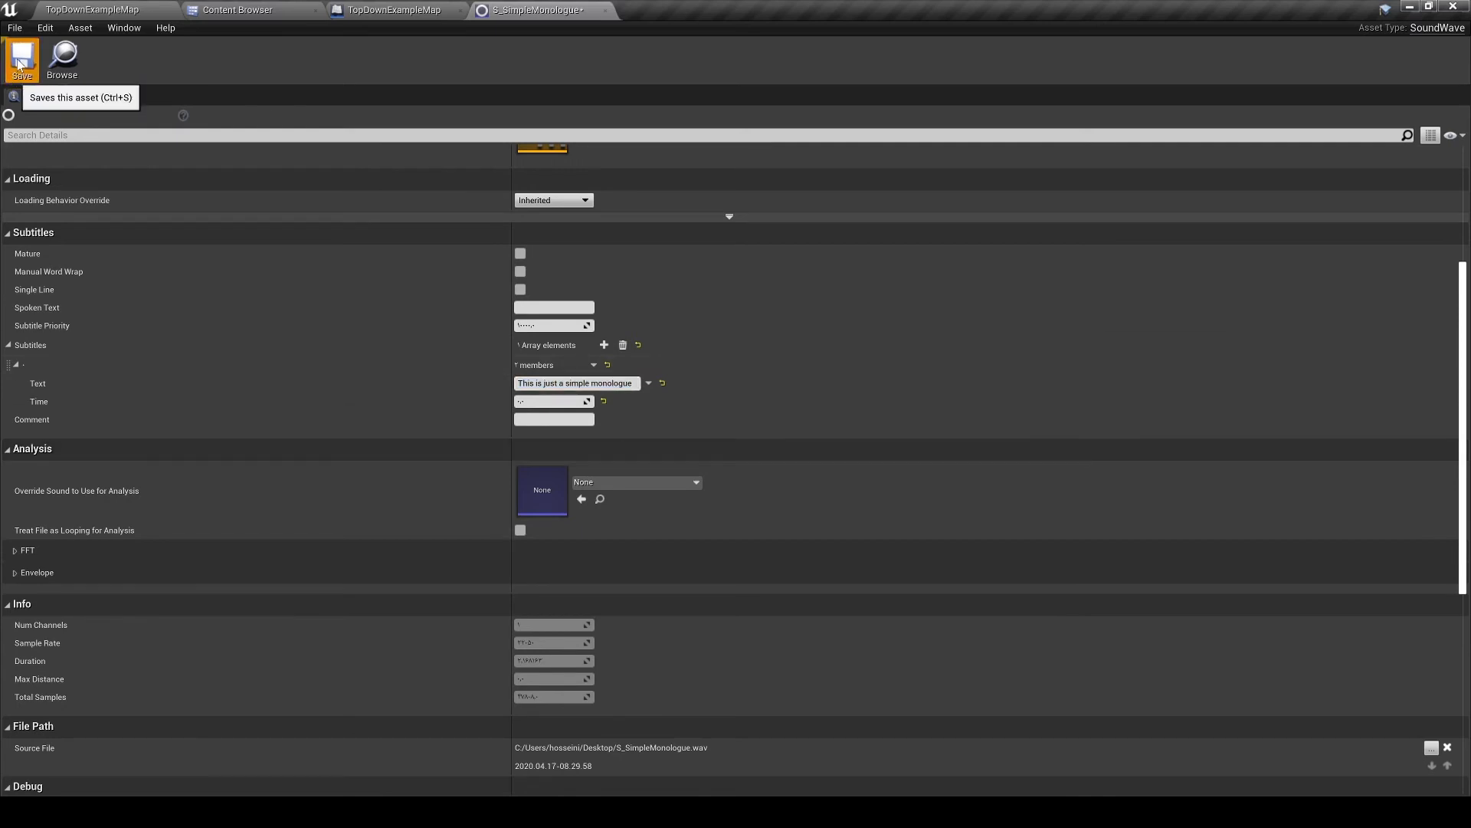
click(606, 11)
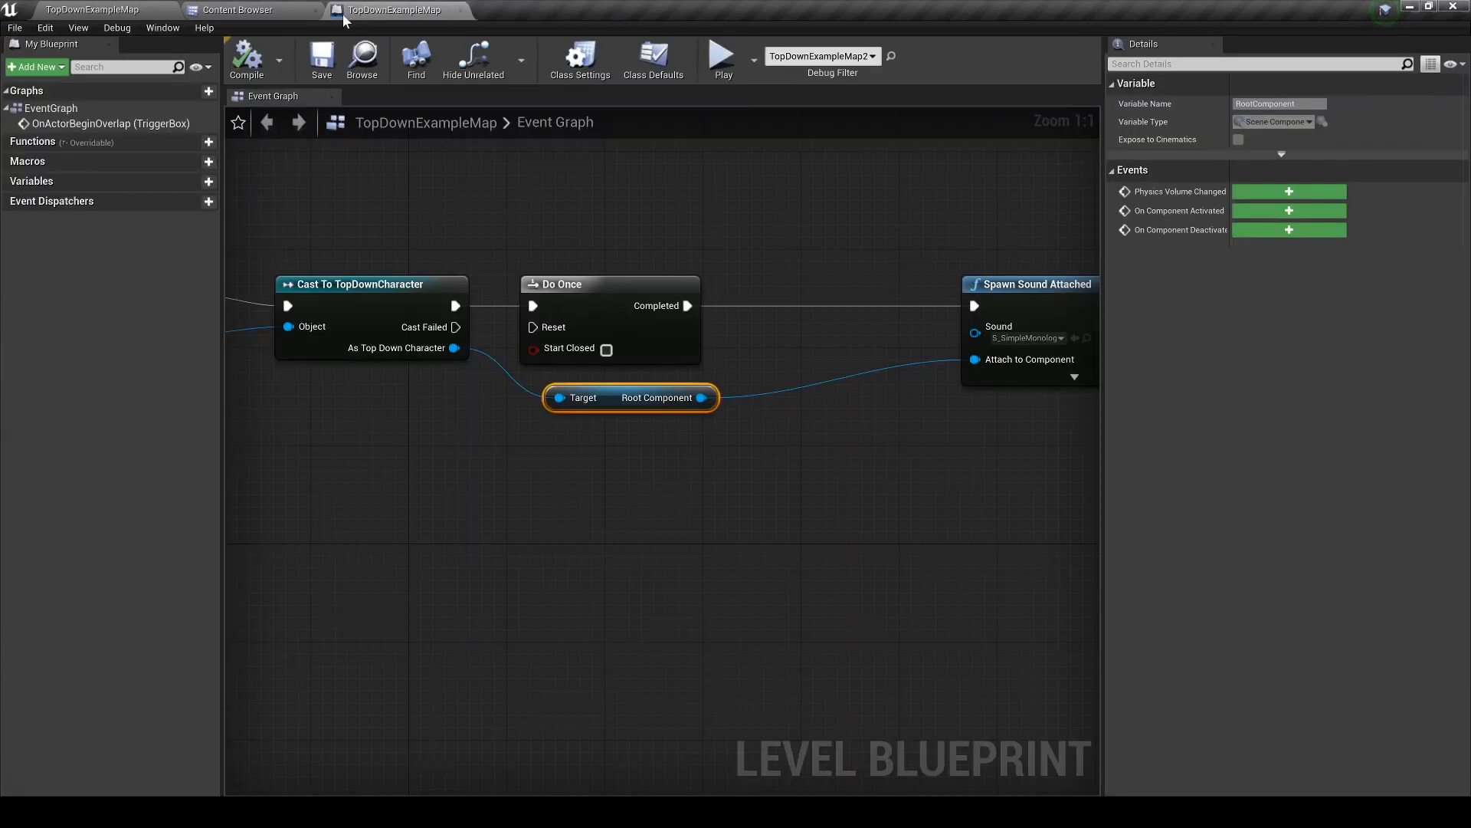
Open the Project Settings from the level editor, dock them beside the other editor tabs, and filter the settings for "subtitle".
click(115, 9)
click(45, 29)
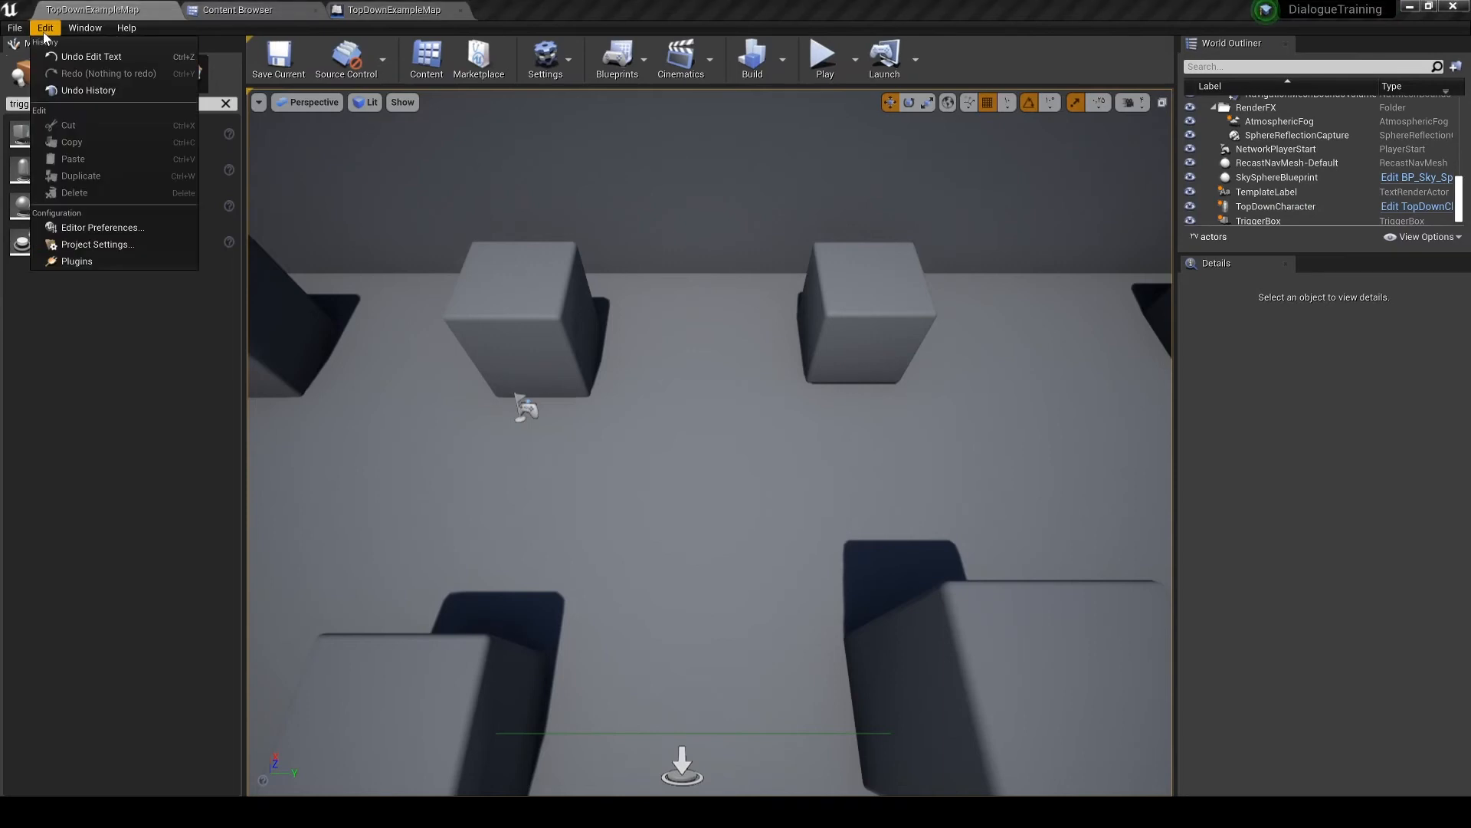
click(101, 244)
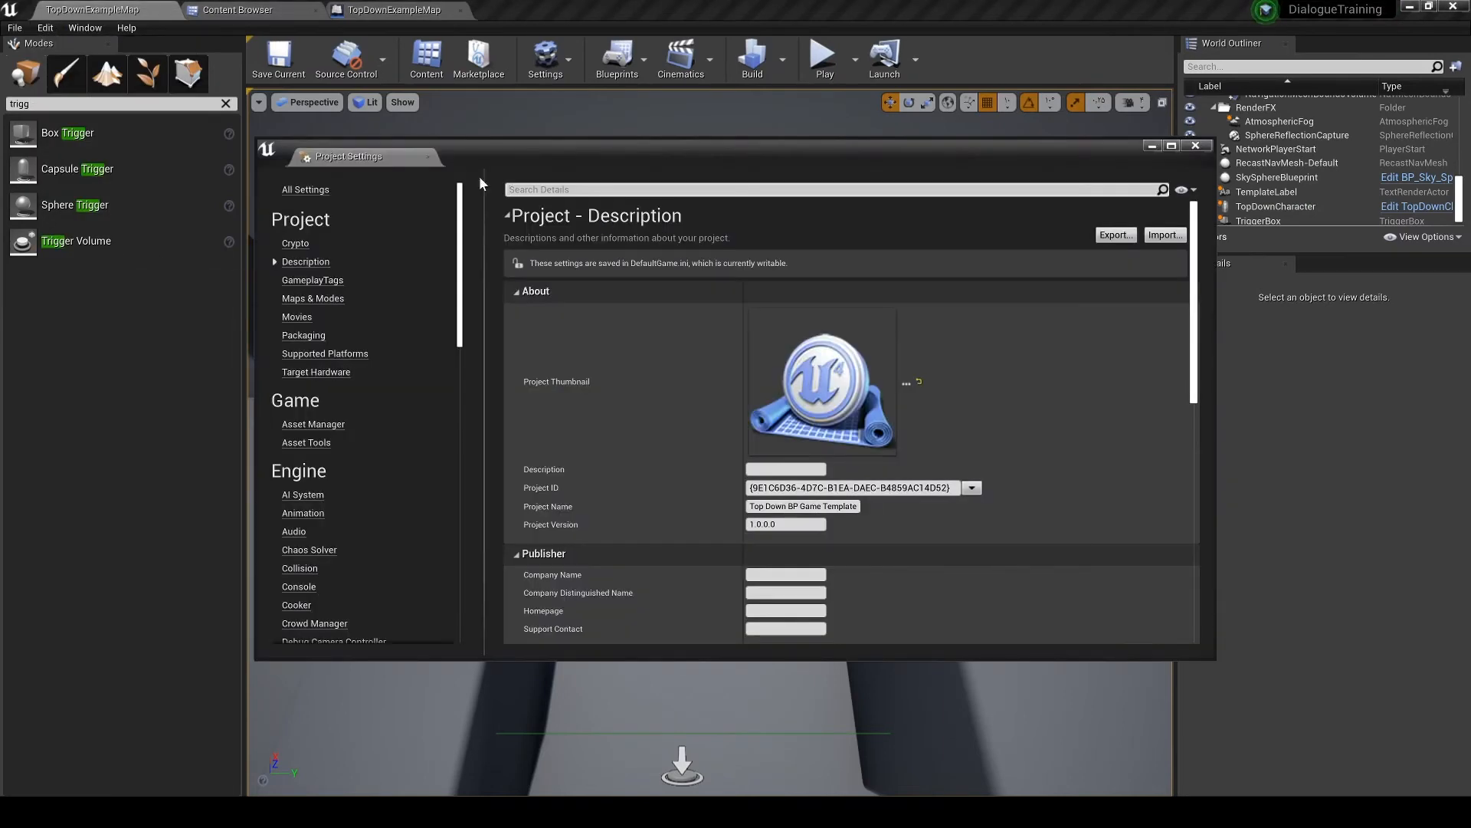
drag(374, 160, 552, 14)
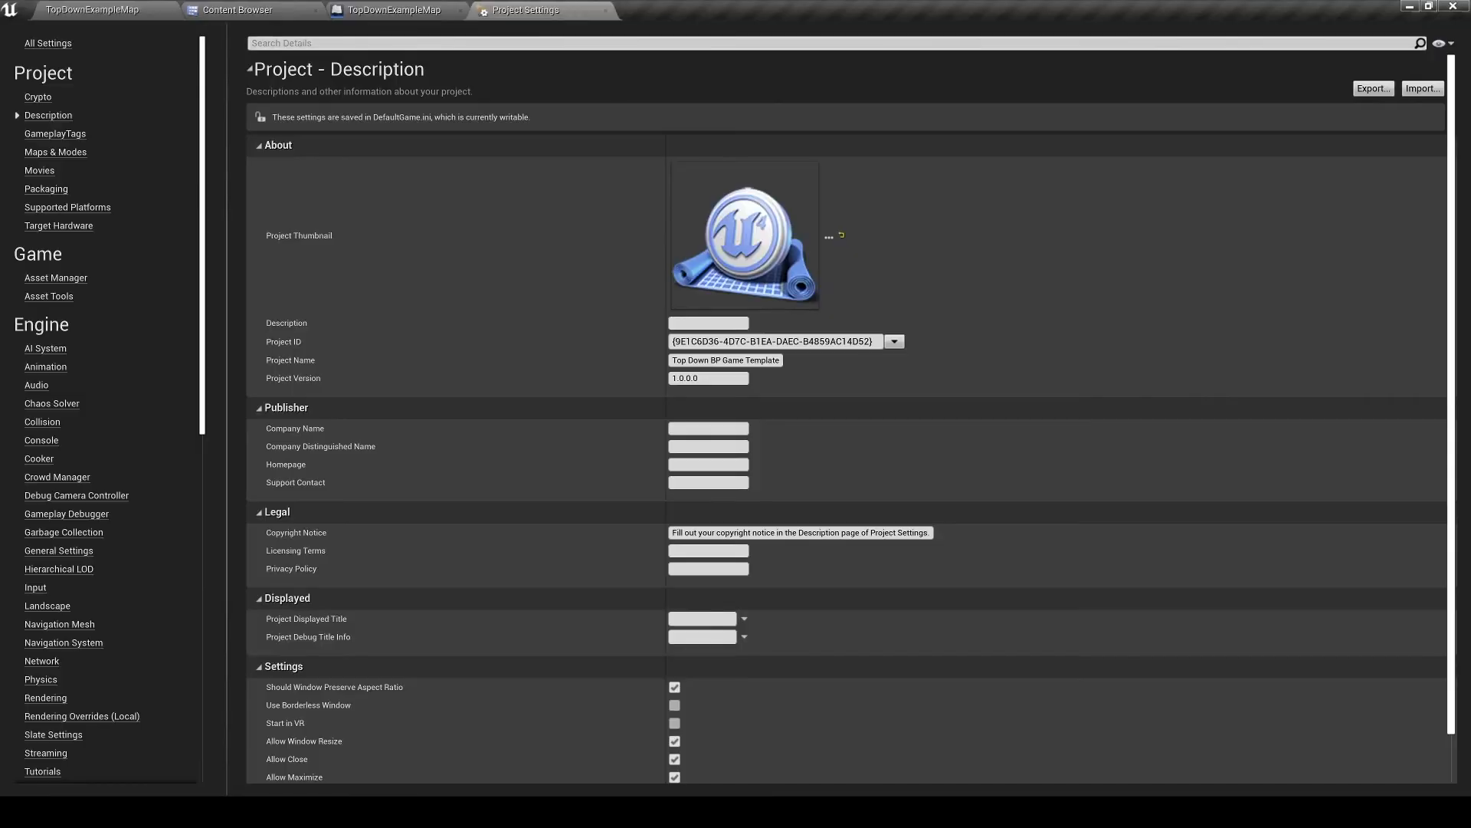
text(subtitle)
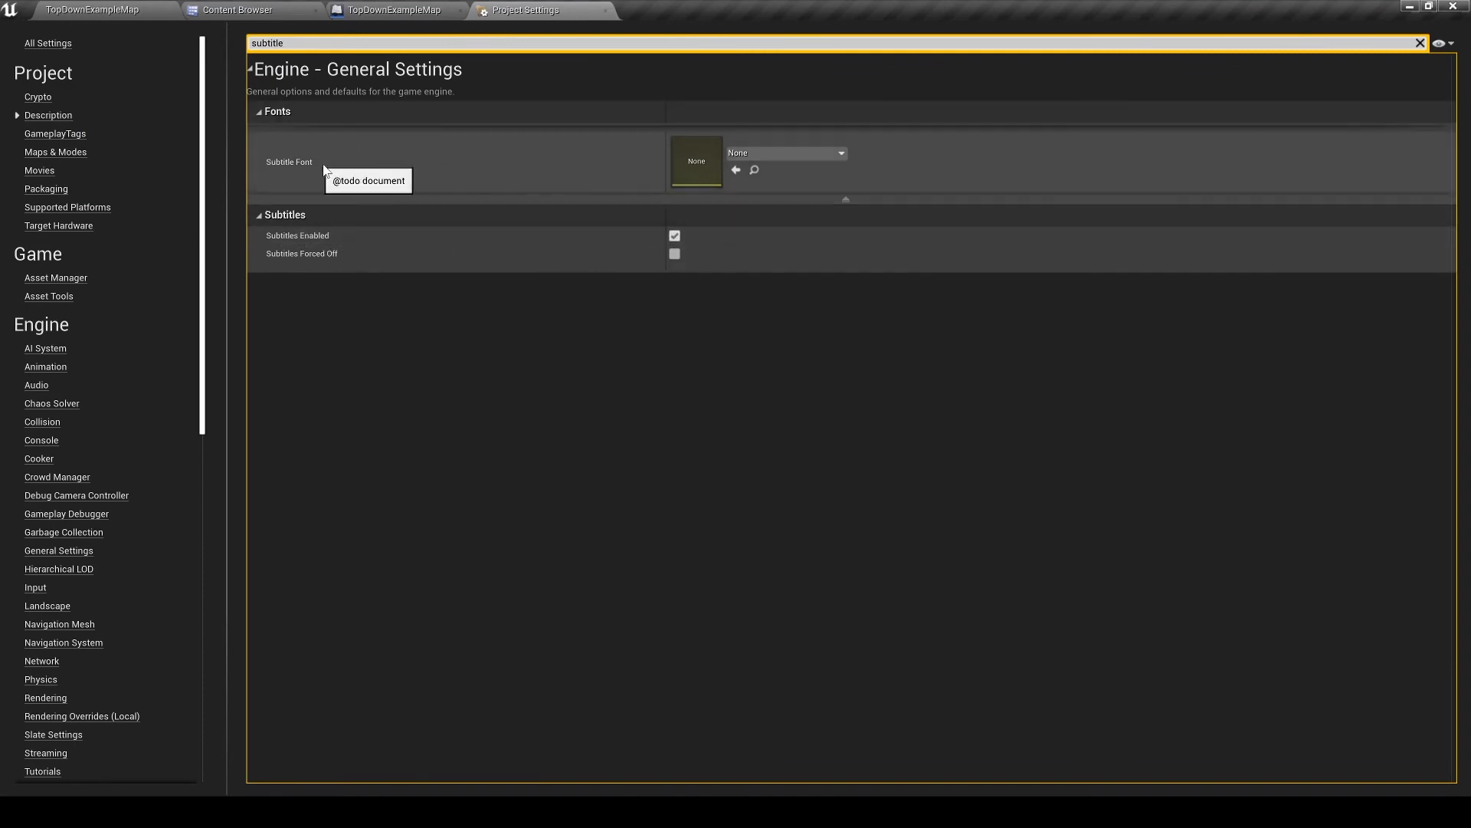
Show engine content in the font asset picker and set the Subtitle Font to DroidSansMono.
click(759, 155)
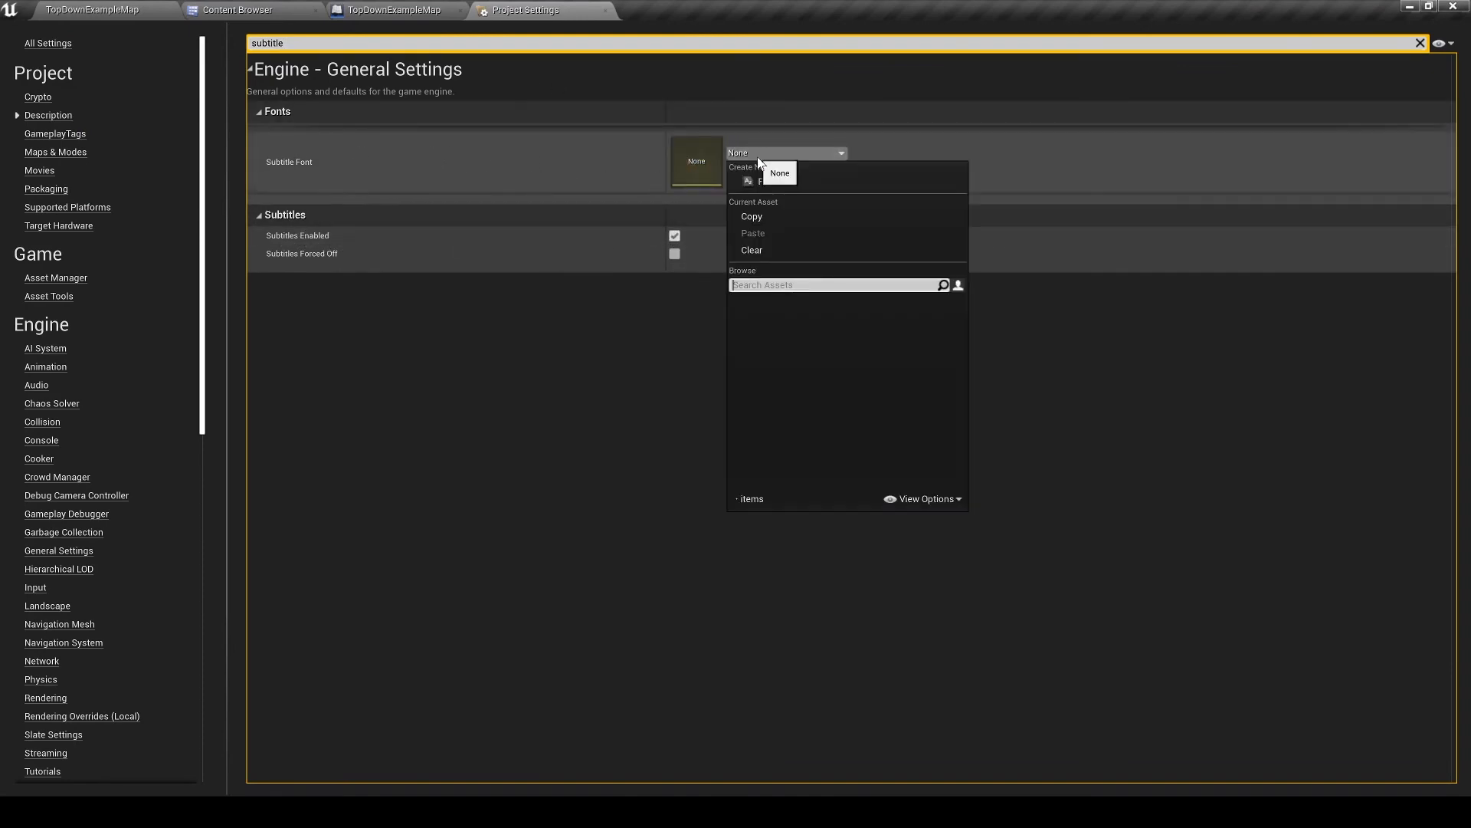
click(927, 499)
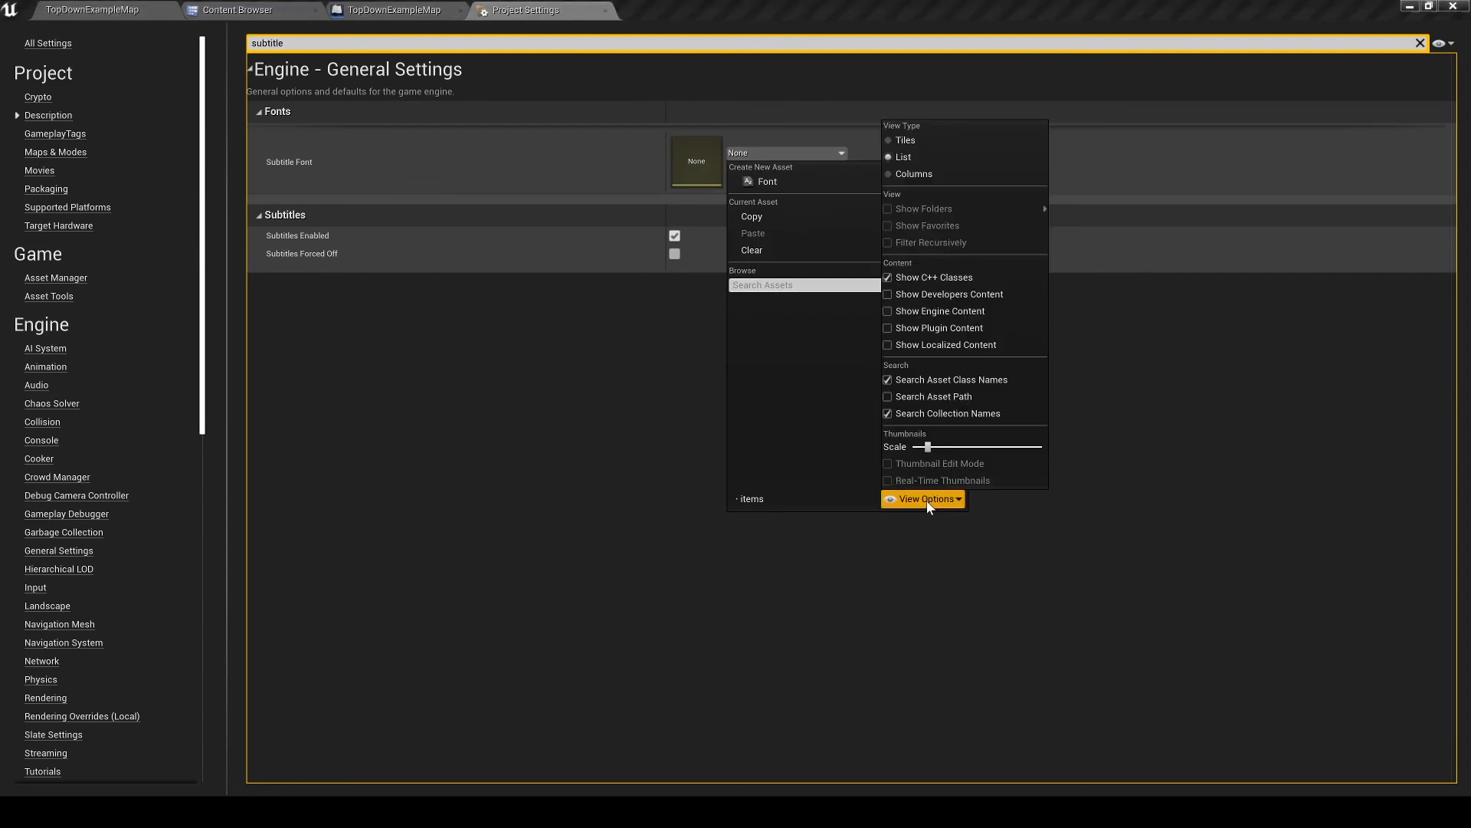
click(892, 311)
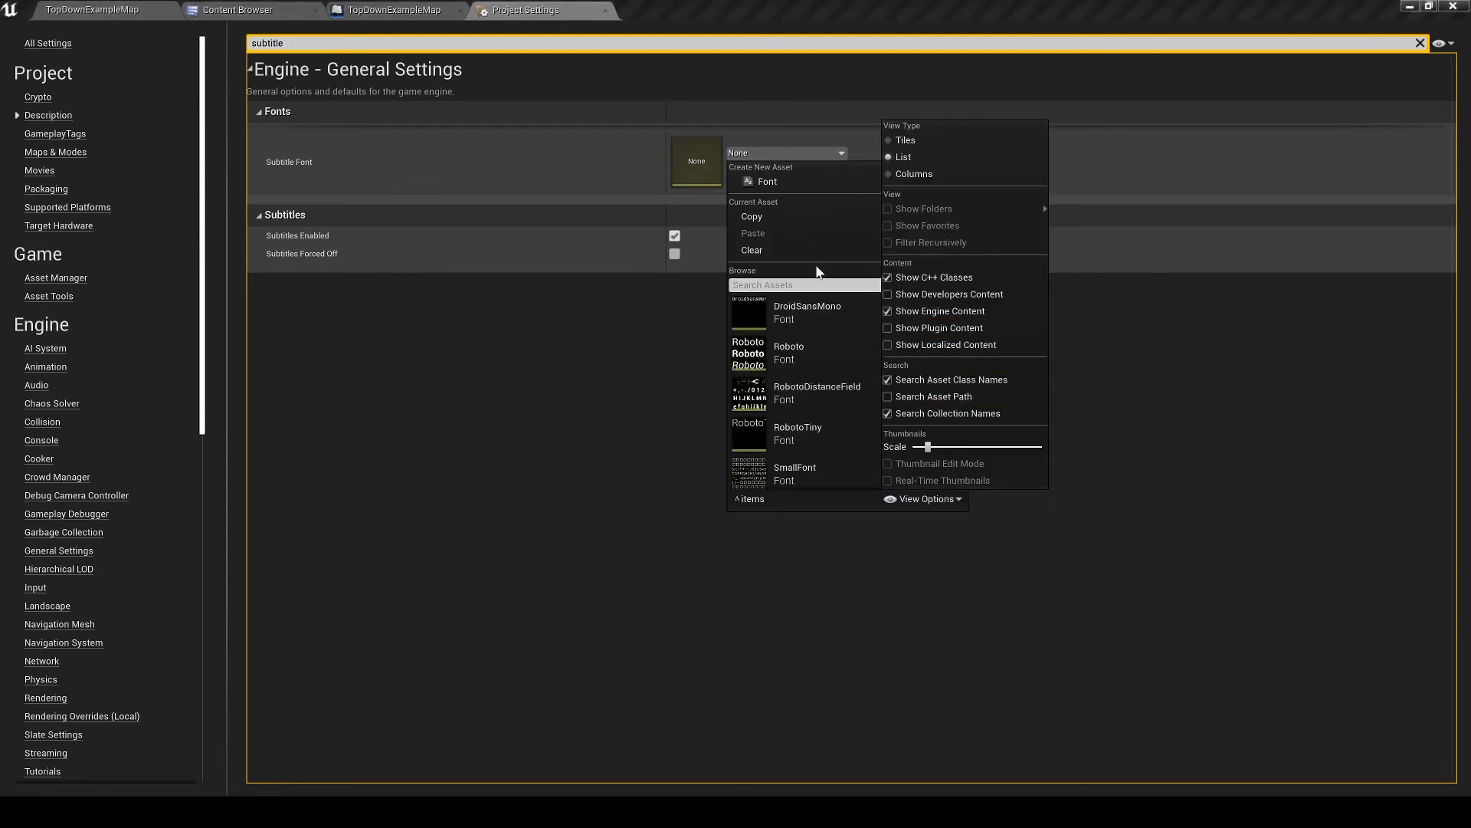
click(926, 499)
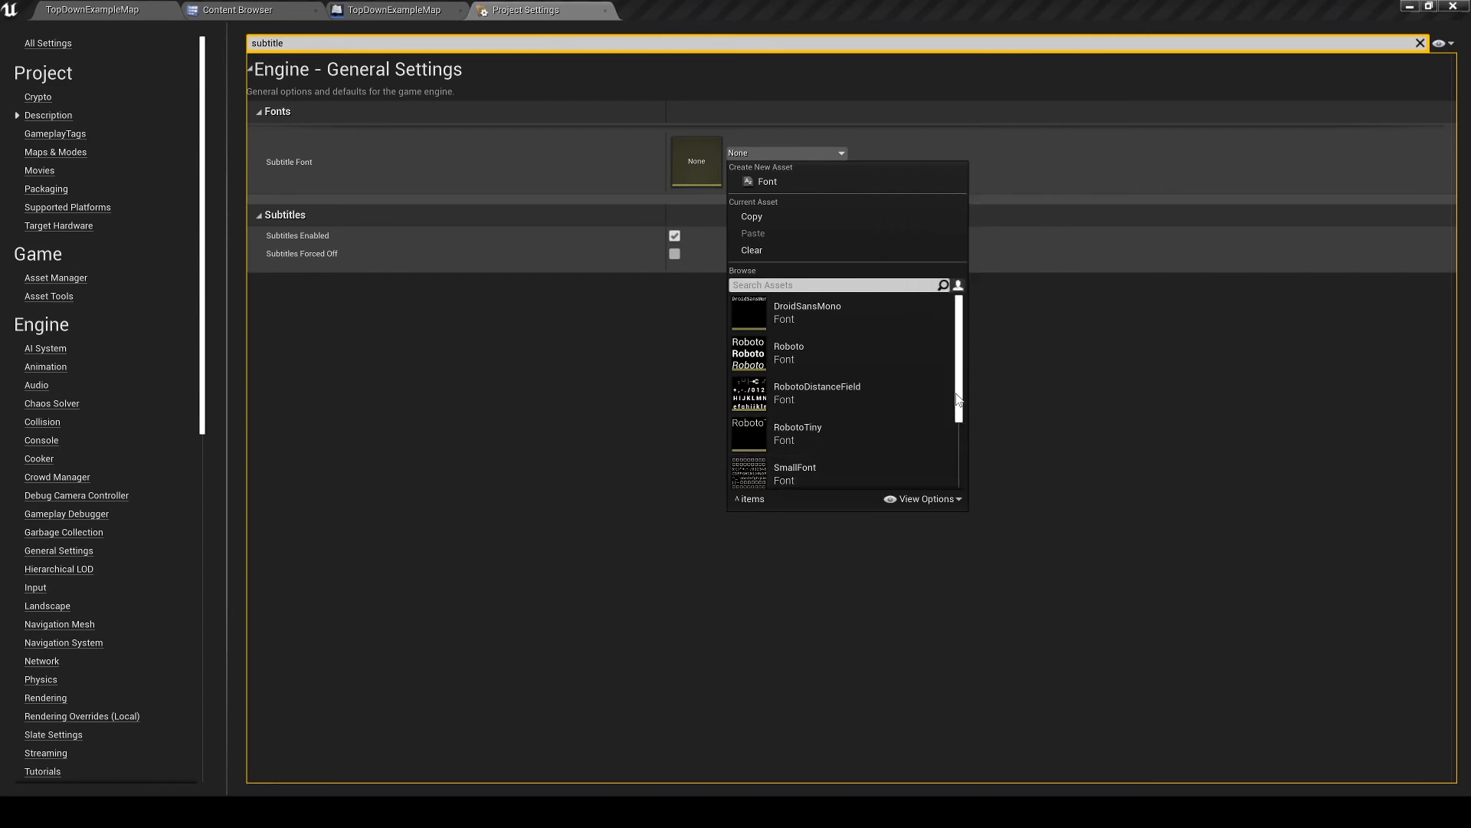
scroll(959, 415, down, 1)
drag(959, 414, 960, 450)
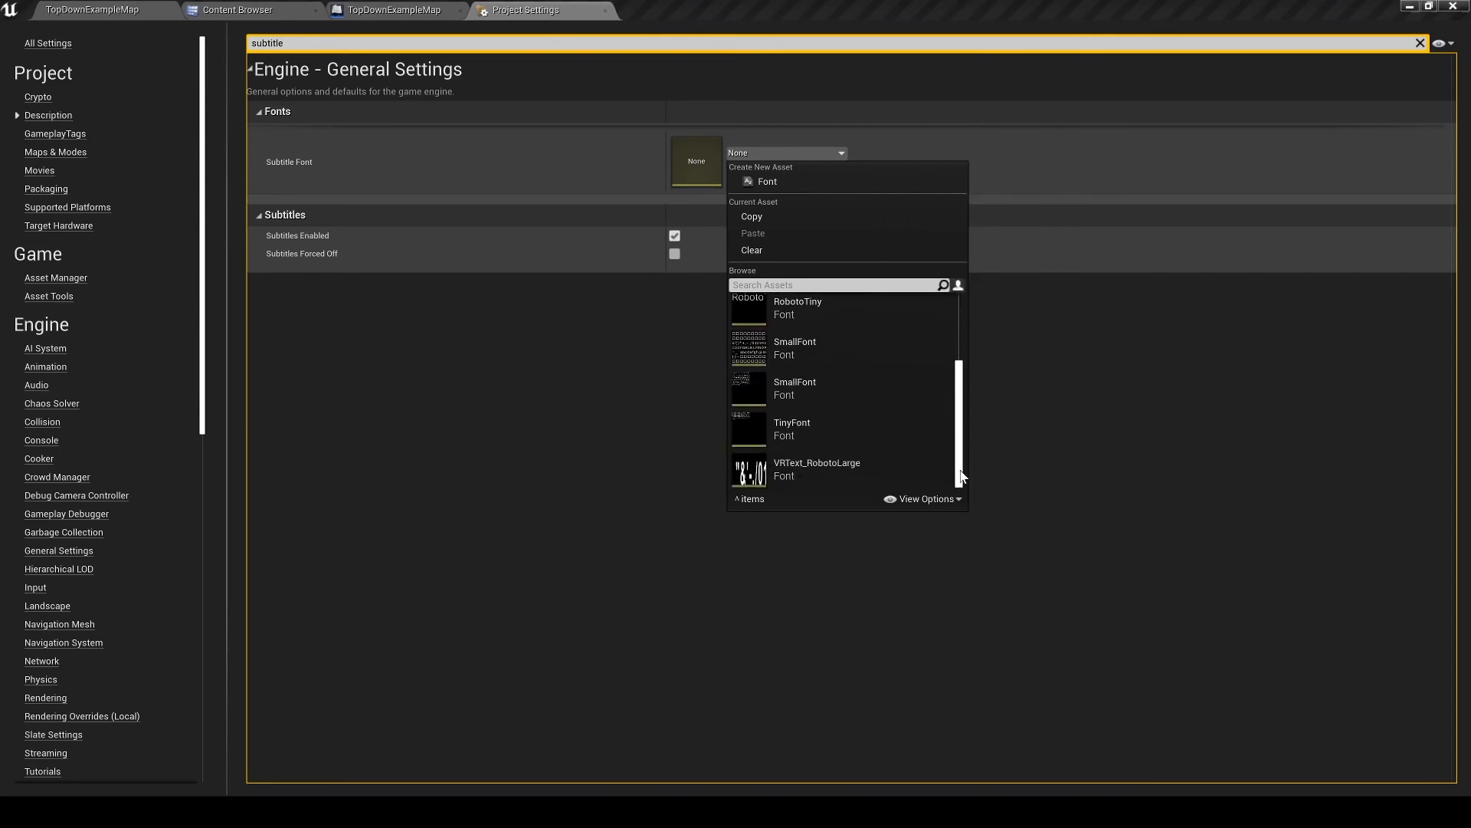
scroll(920, 352, up, 3)
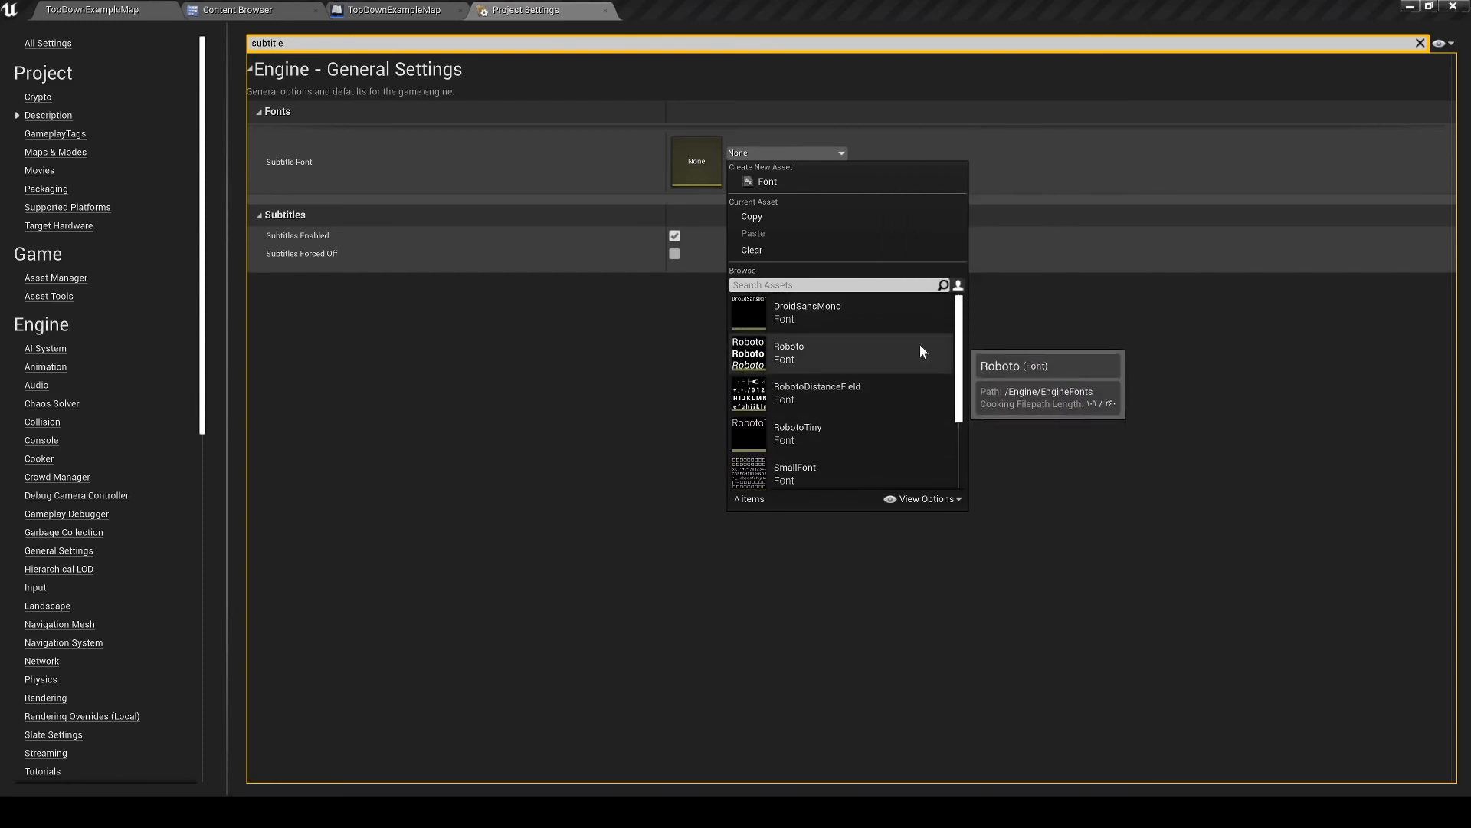
click(818, 311)
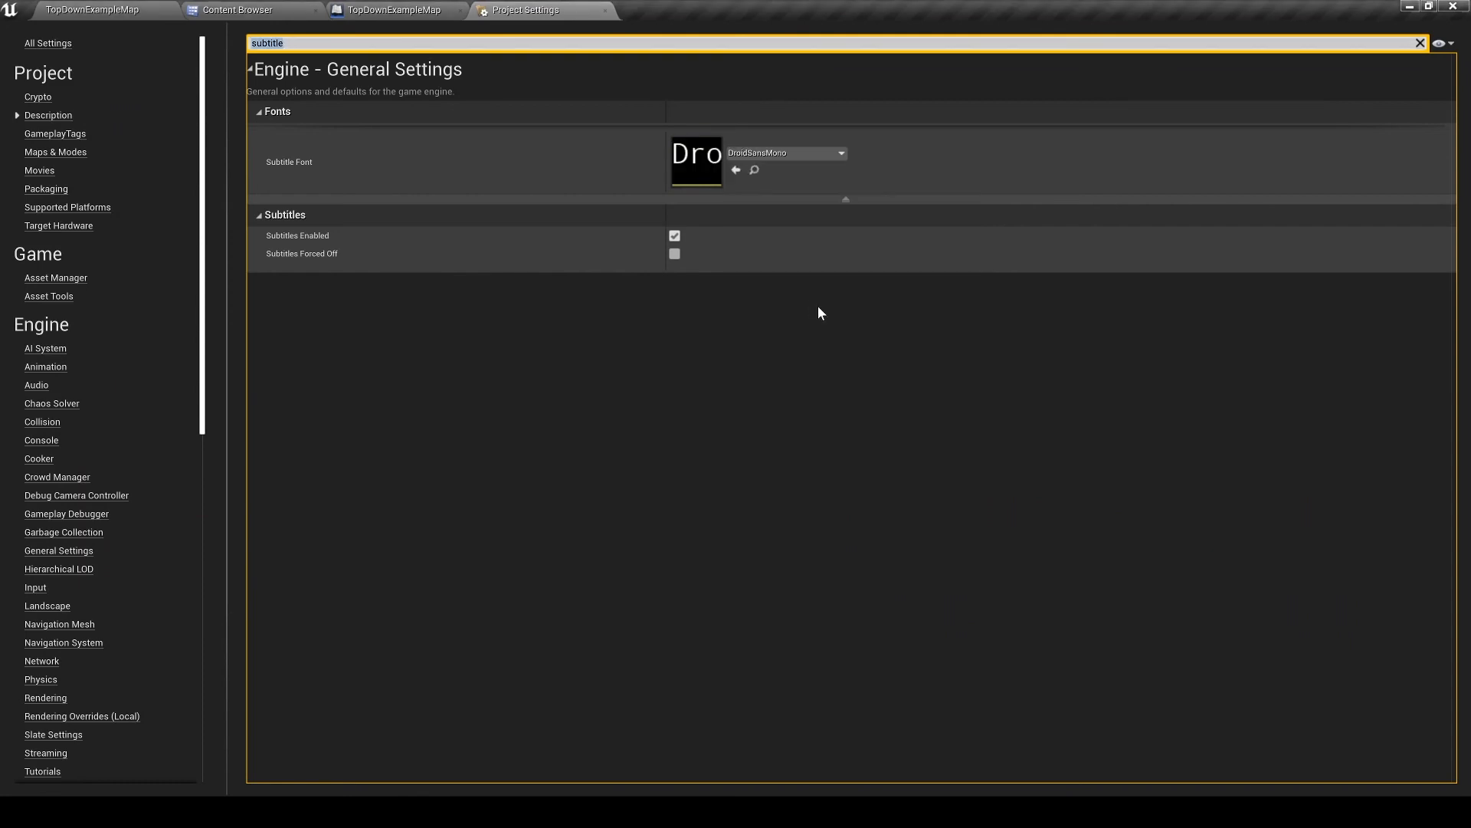
Play-test the level by walking the character through the trigger box to check the subtitle, and stop the play session.
click(111, 16)
click(821, 55)
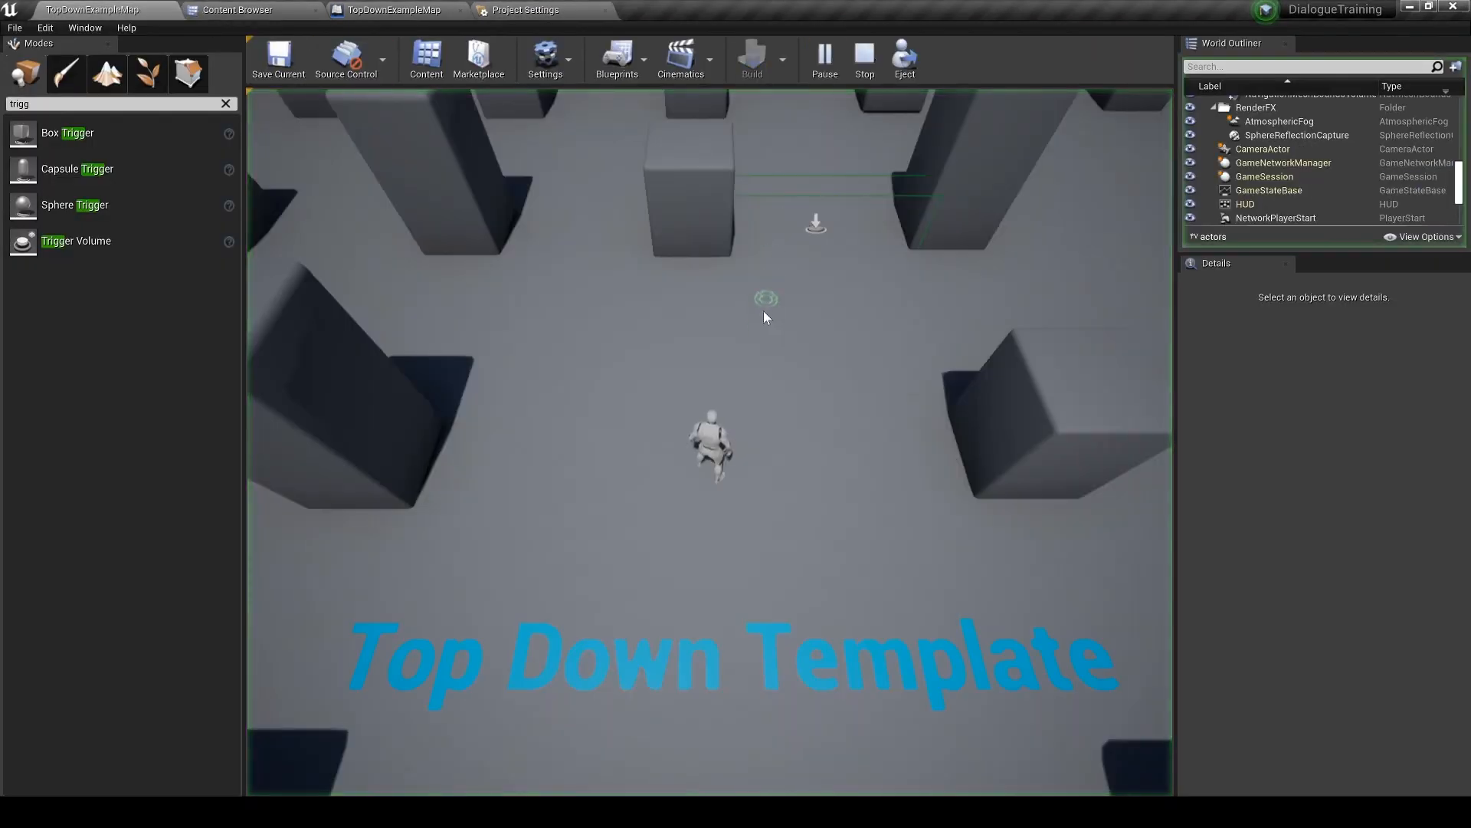
mouse_move(764, 316)
mouse_down()
mouse_move(775, 329)
mouse_move(743, 281)
mouse_up()
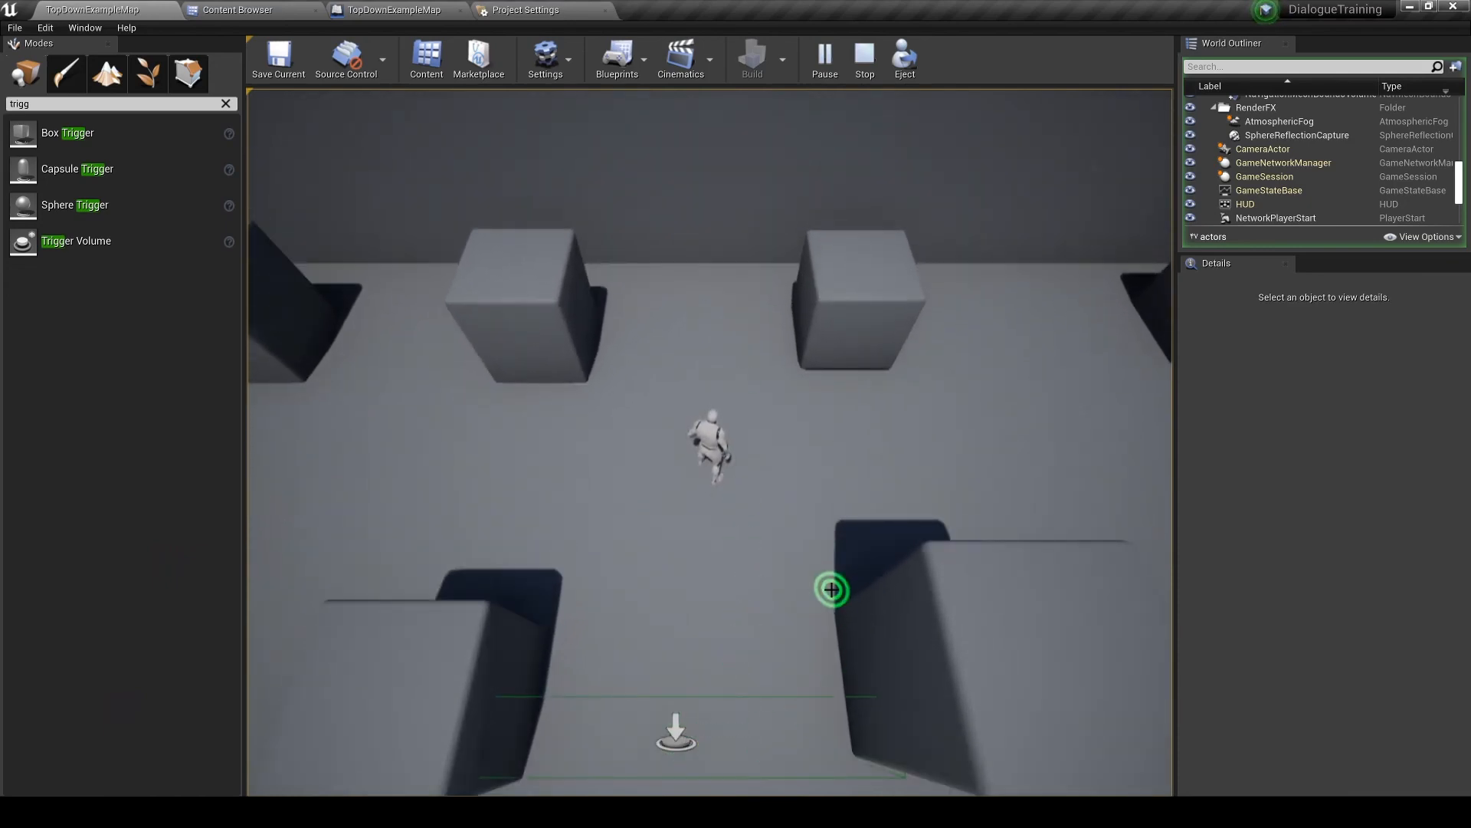
key(Escape)
Locate the Subtitle Font asset from the Project Settings and open DroidSansMono in the font editor.
click(525, 10)
click(753, 173)
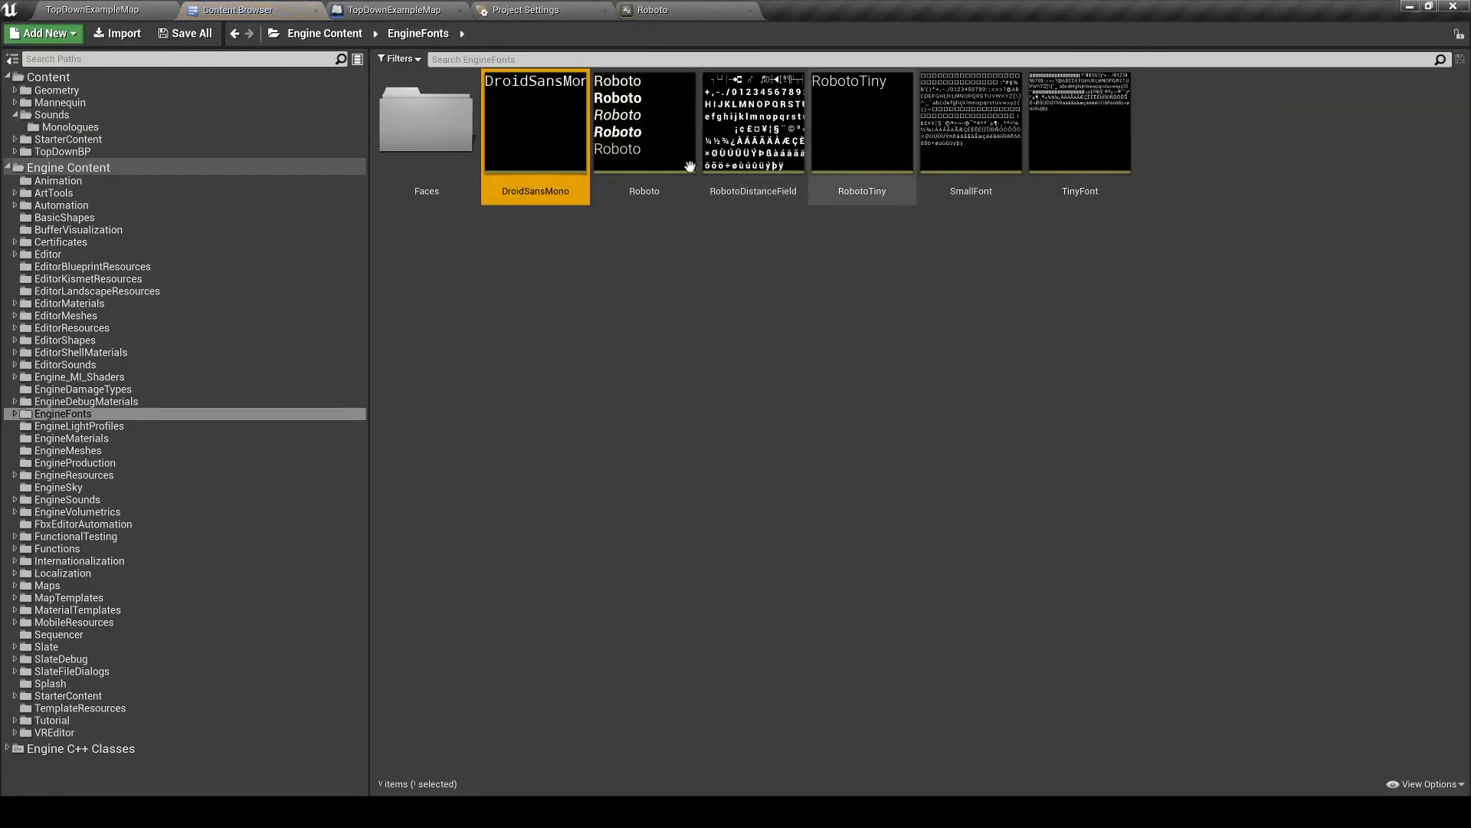
double_click(559, 148)
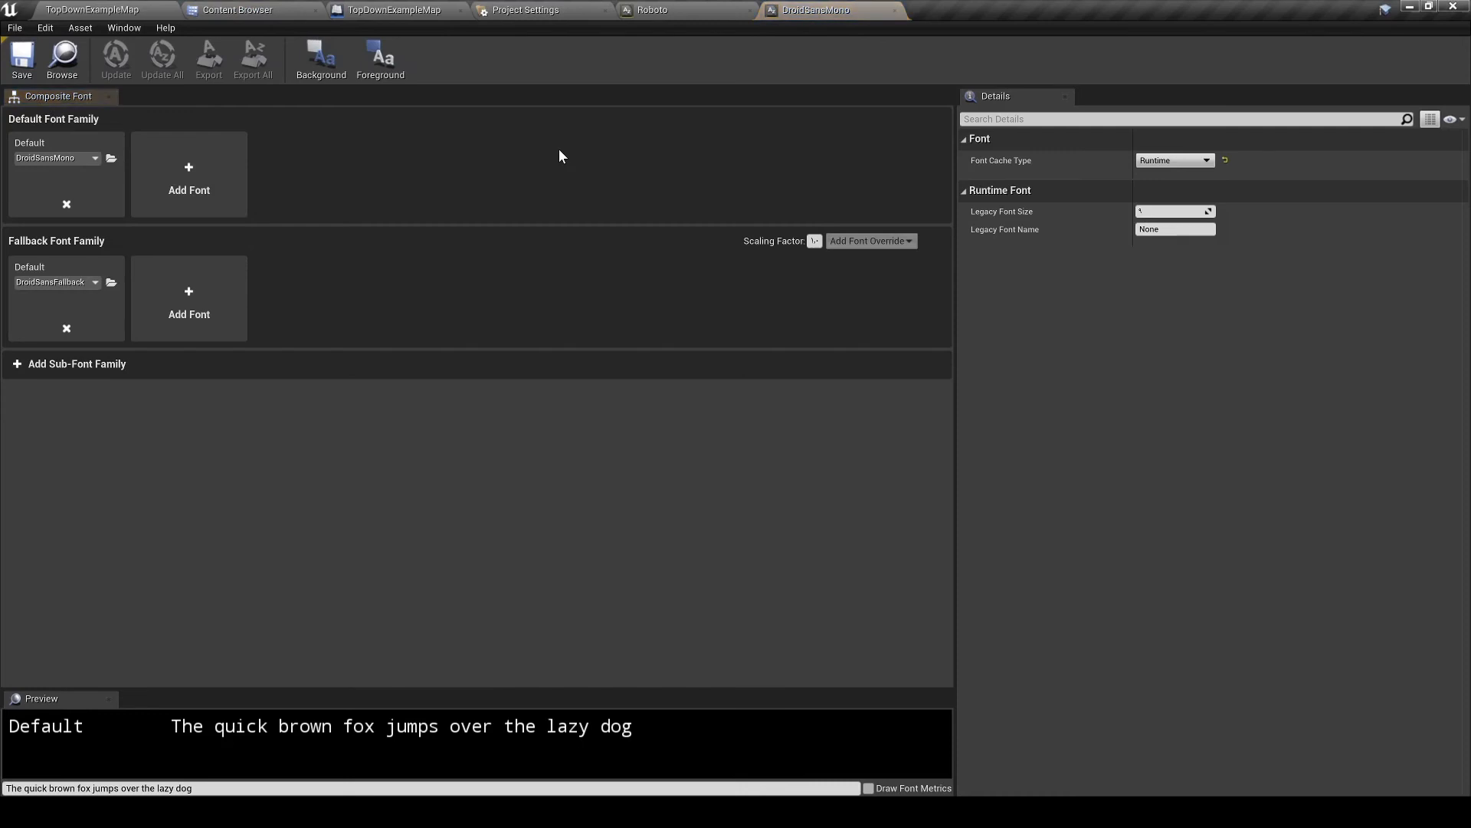
Increase the Legacy Font Size of the DroidSansMono font until its preview text is clearly larger, and save the asset.
click(1179, 215)
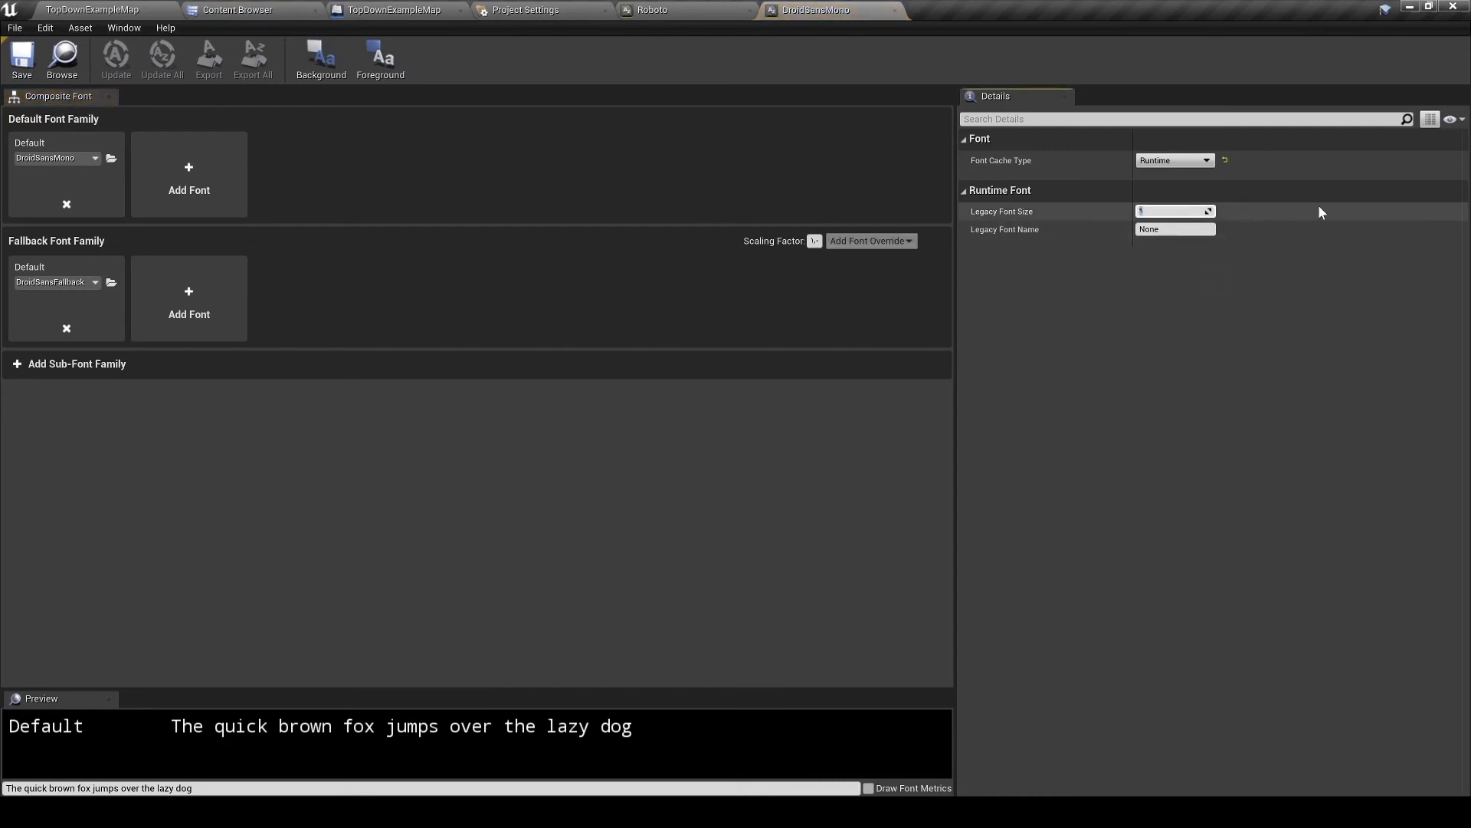
text(10)
key(Return)
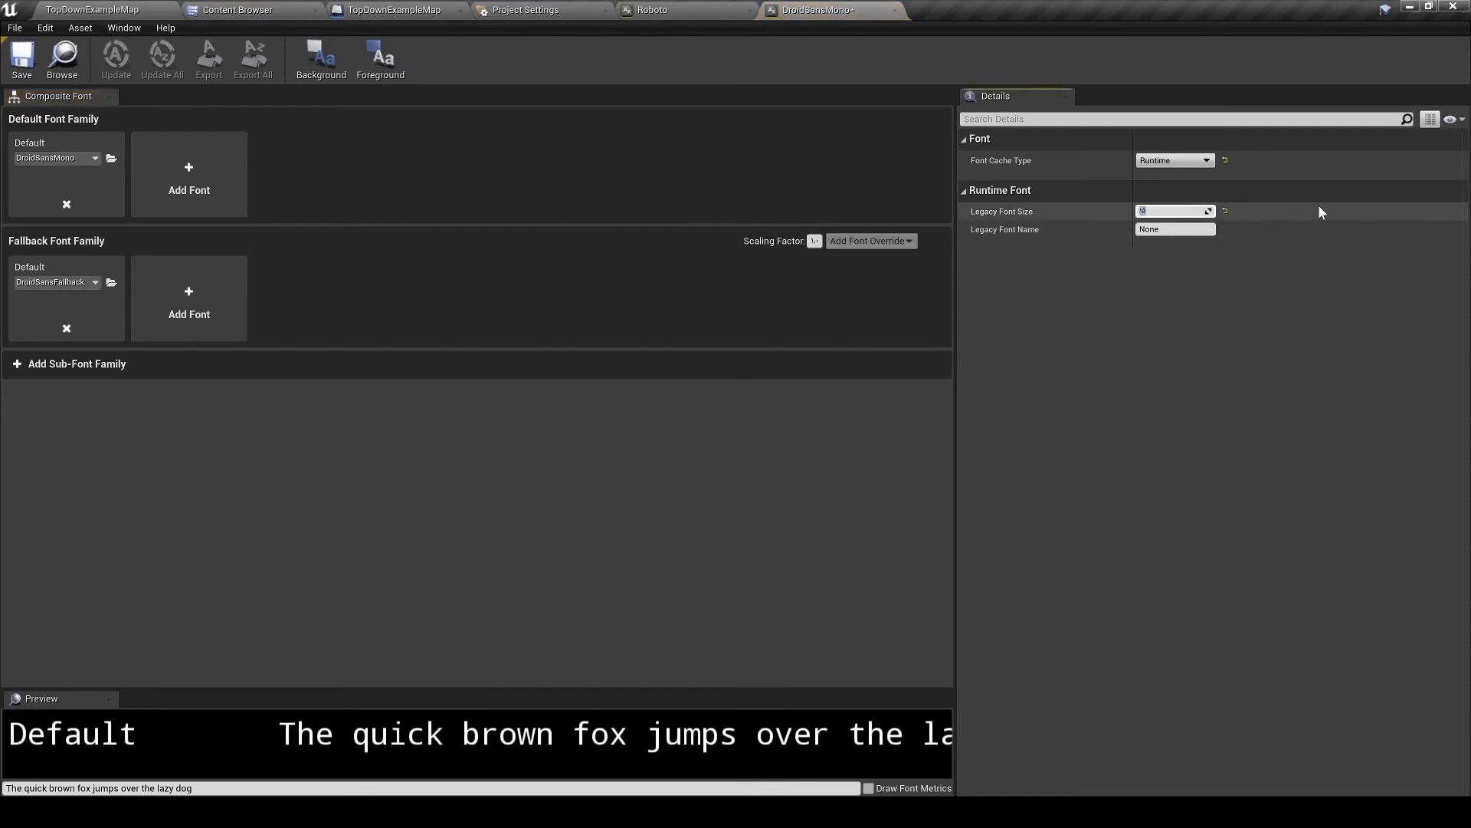
text(35)
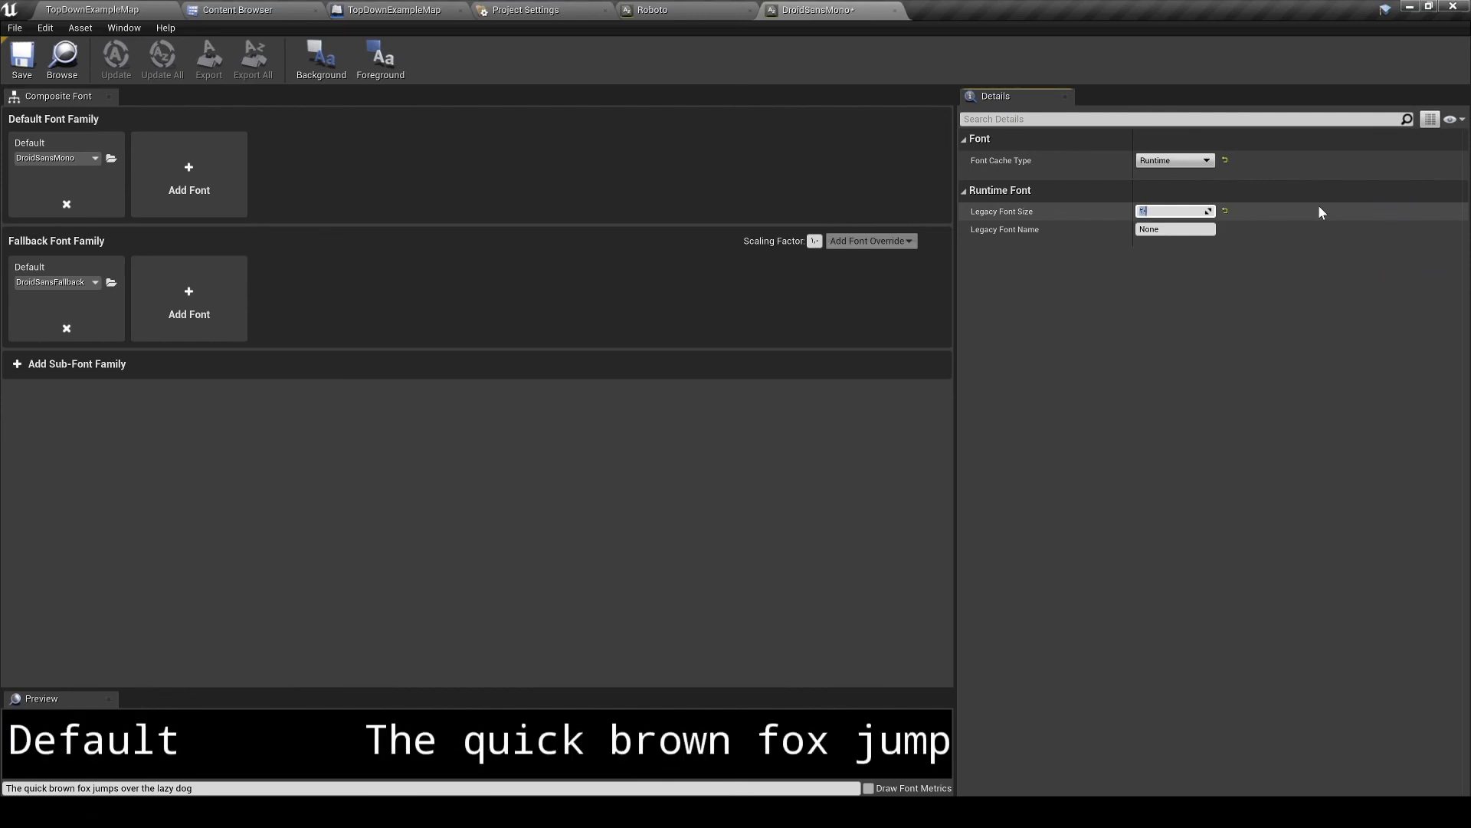
click(22, 58)
Play-test the level again by walking the character through the trigger box to check the enlarged subtitle, and stop playing.
click(67, 4)
click(813, 53)
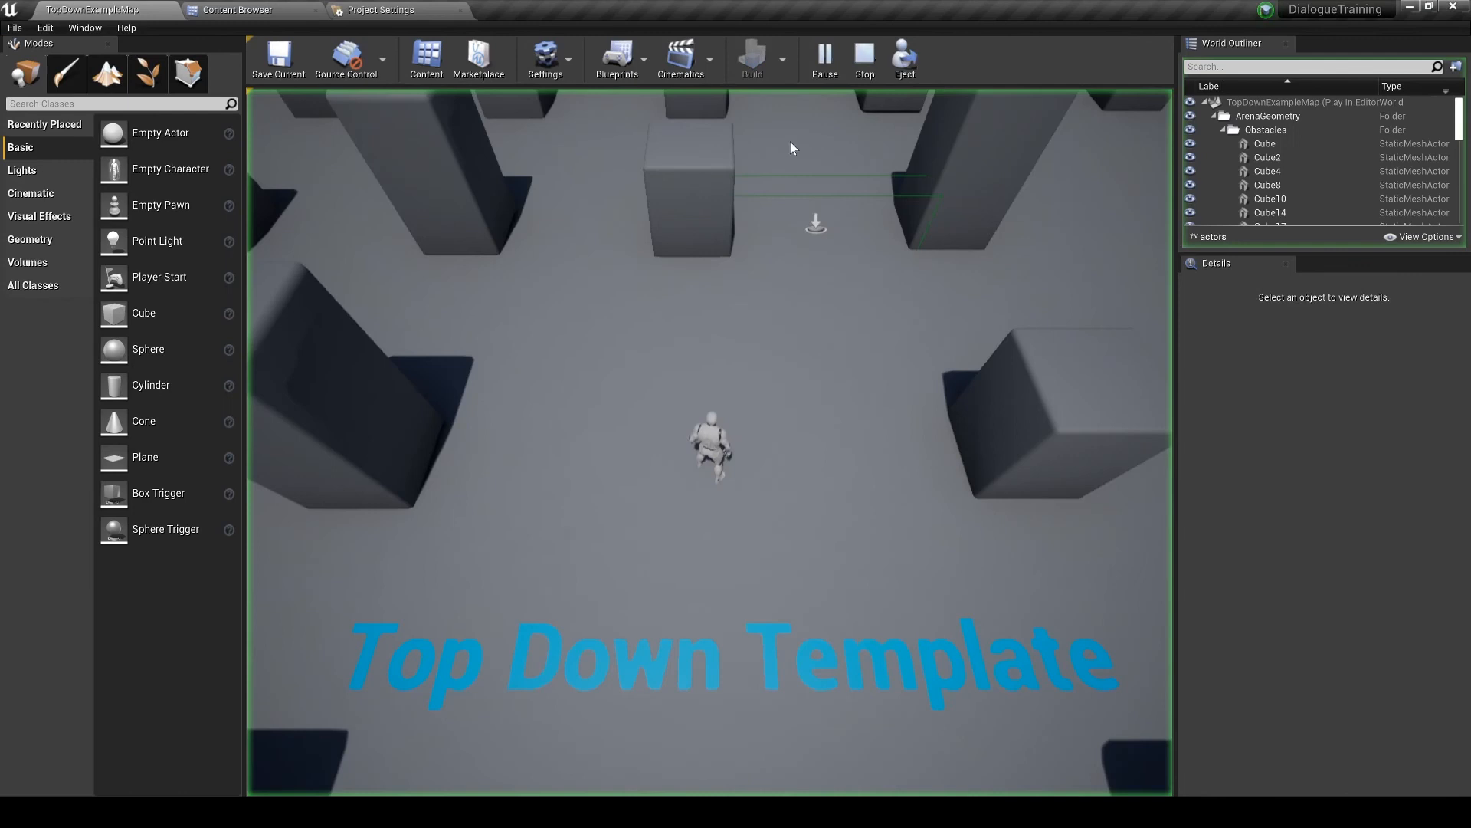
click(762, 315)
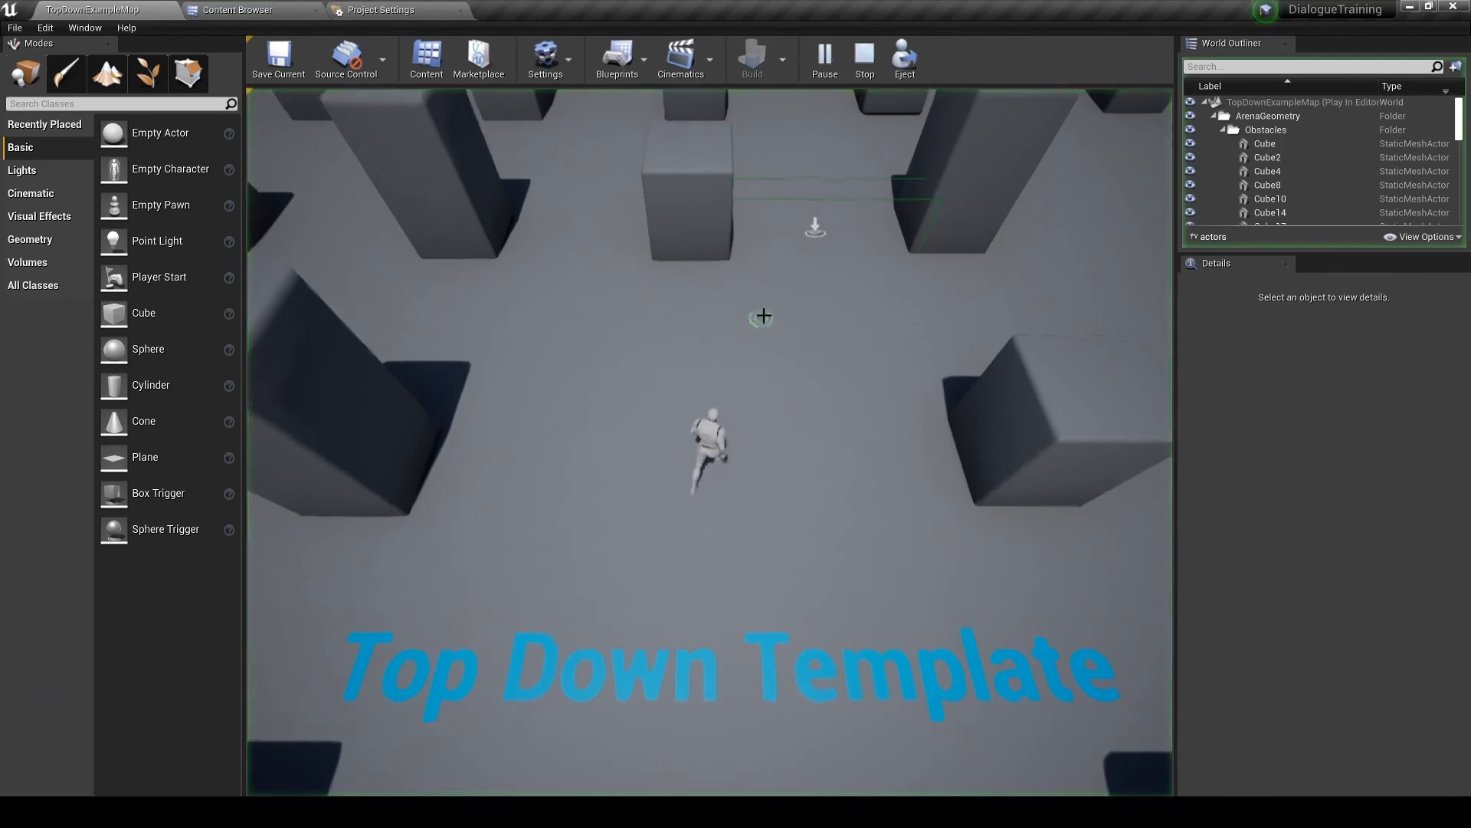
drag(794, 260, 746, 299)
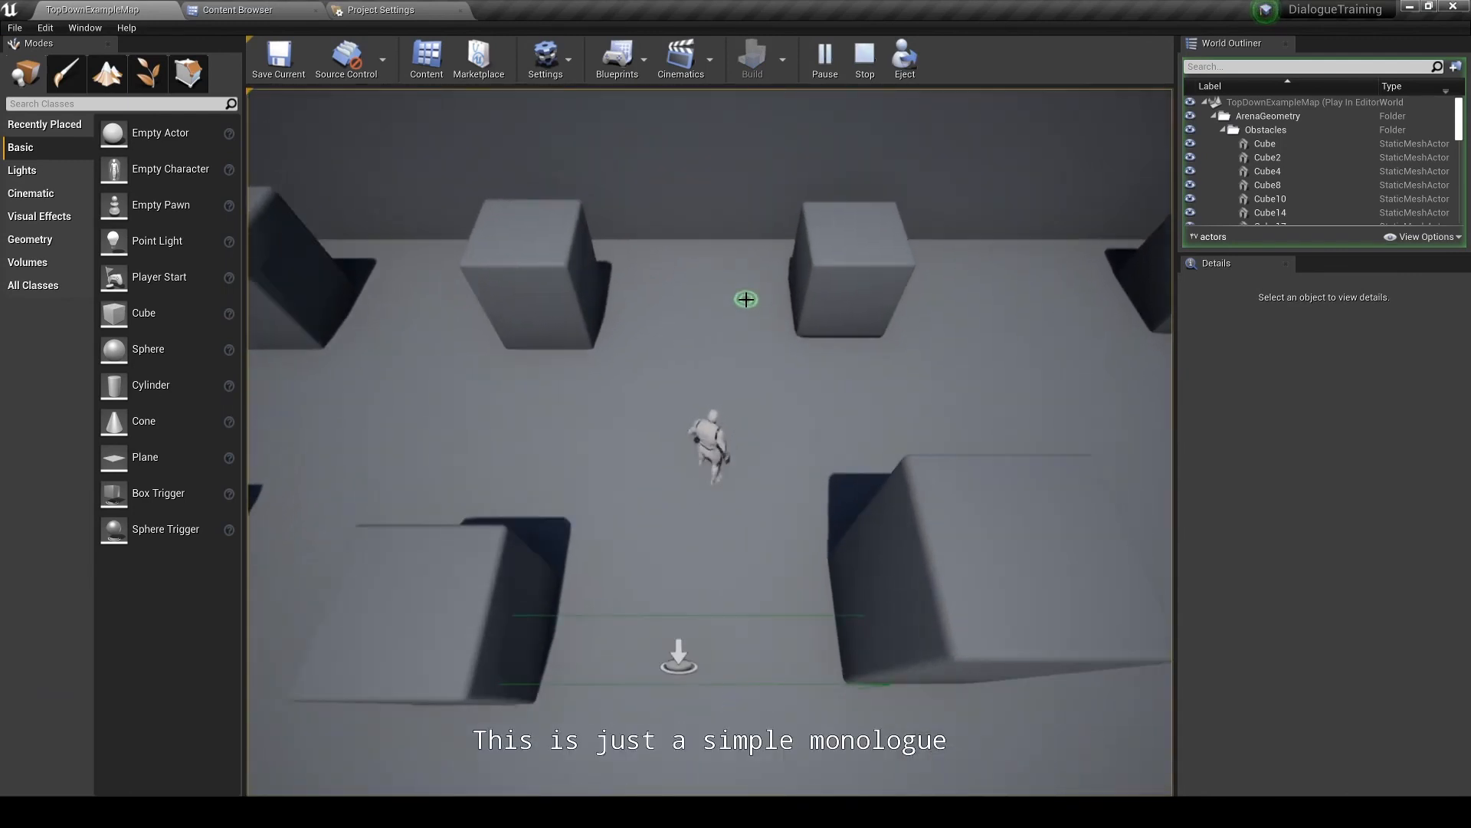
click(860, 56)
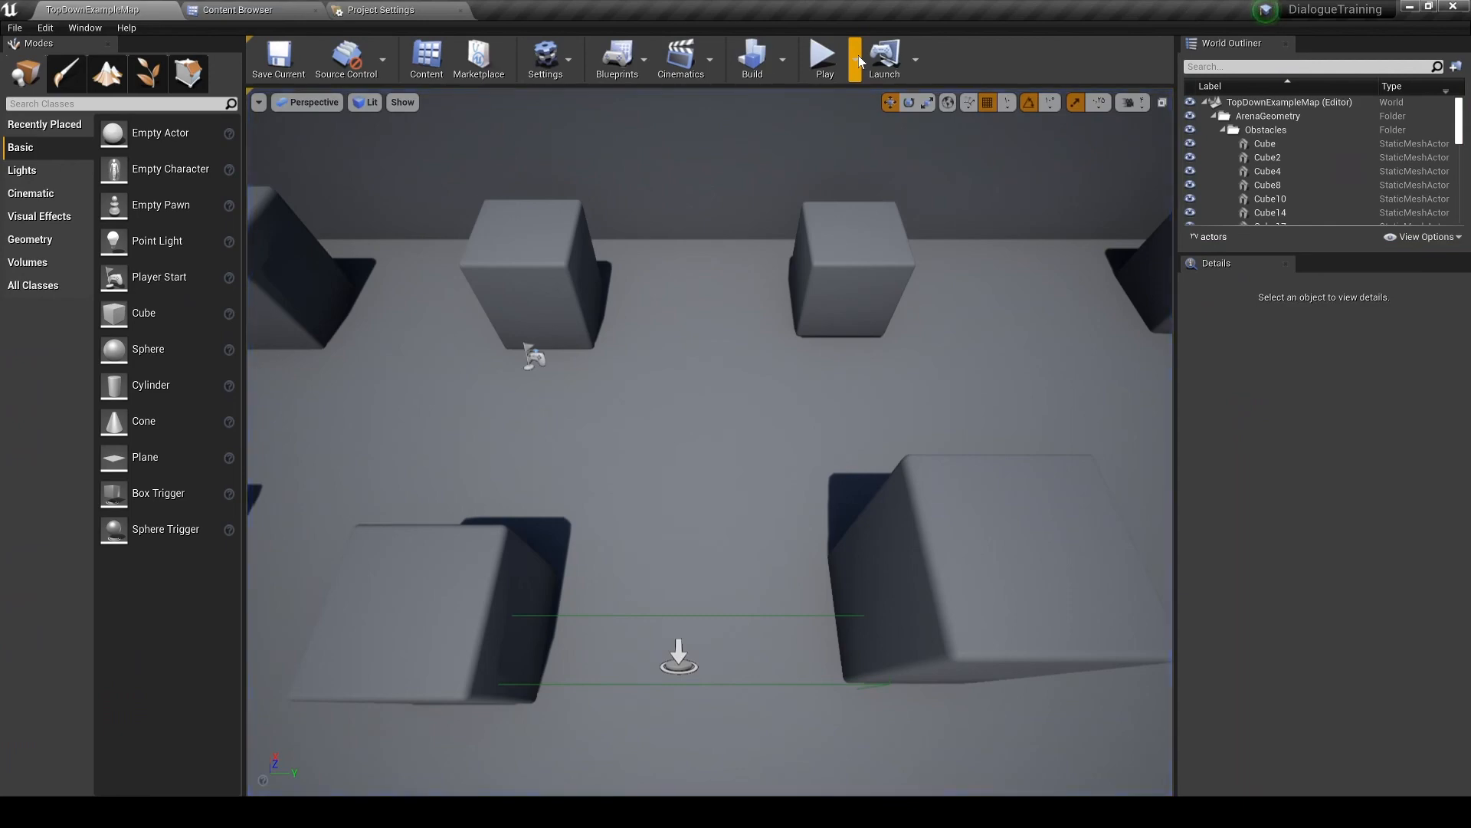